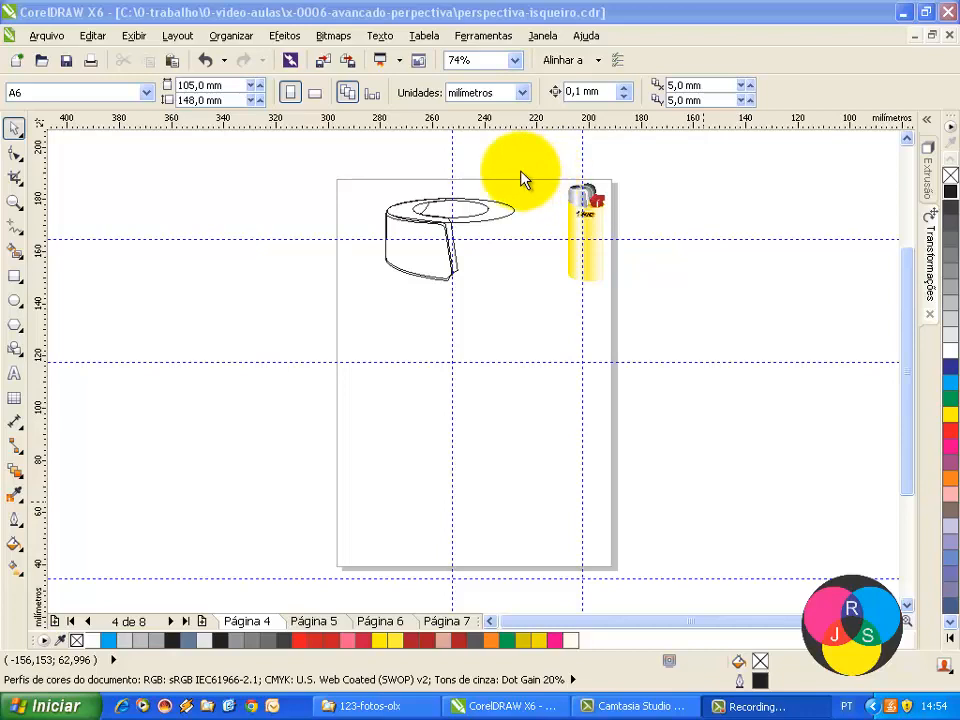
Select the five line objects of the lighter-hood reference drawing and group them.
left_click(536, 168)
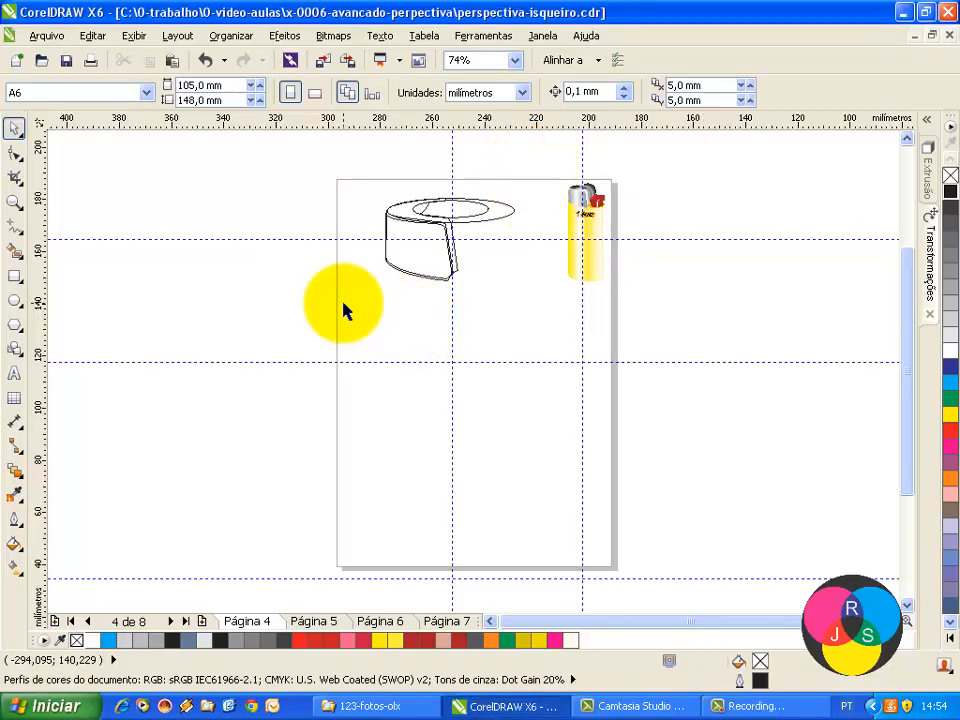
left_click(361, 163)
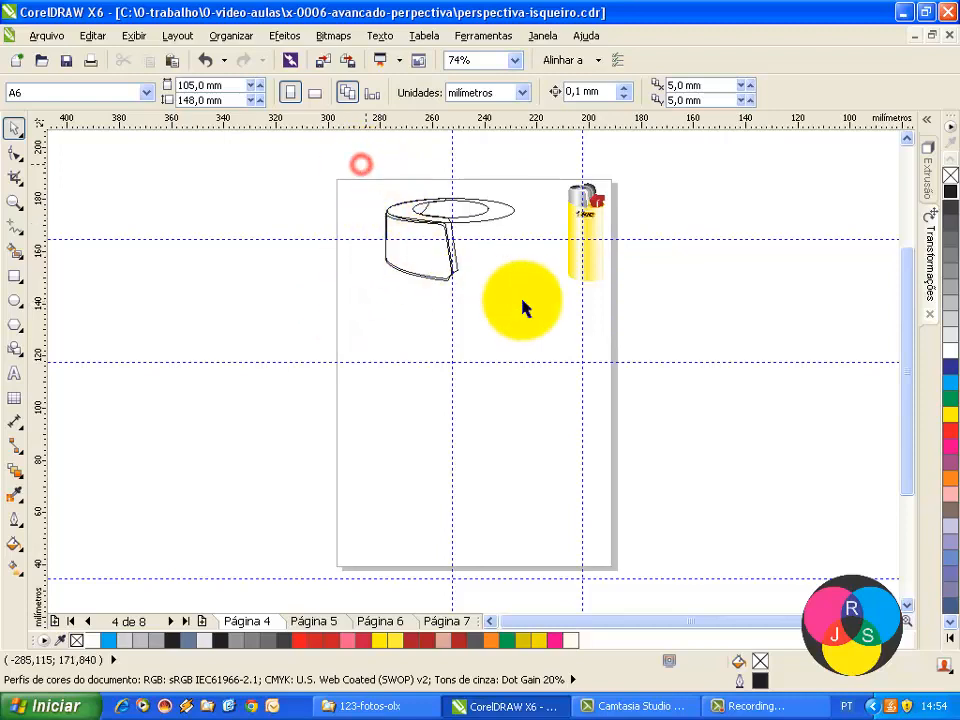
left_click_drag(522, 307, 529, 304)
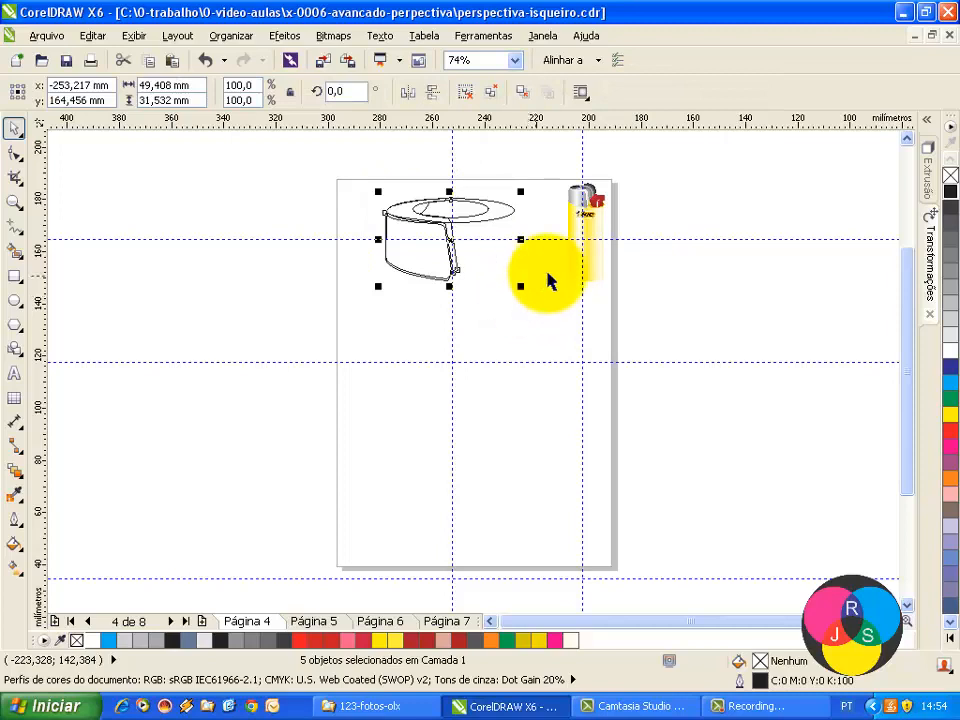
key("ctrl+g")
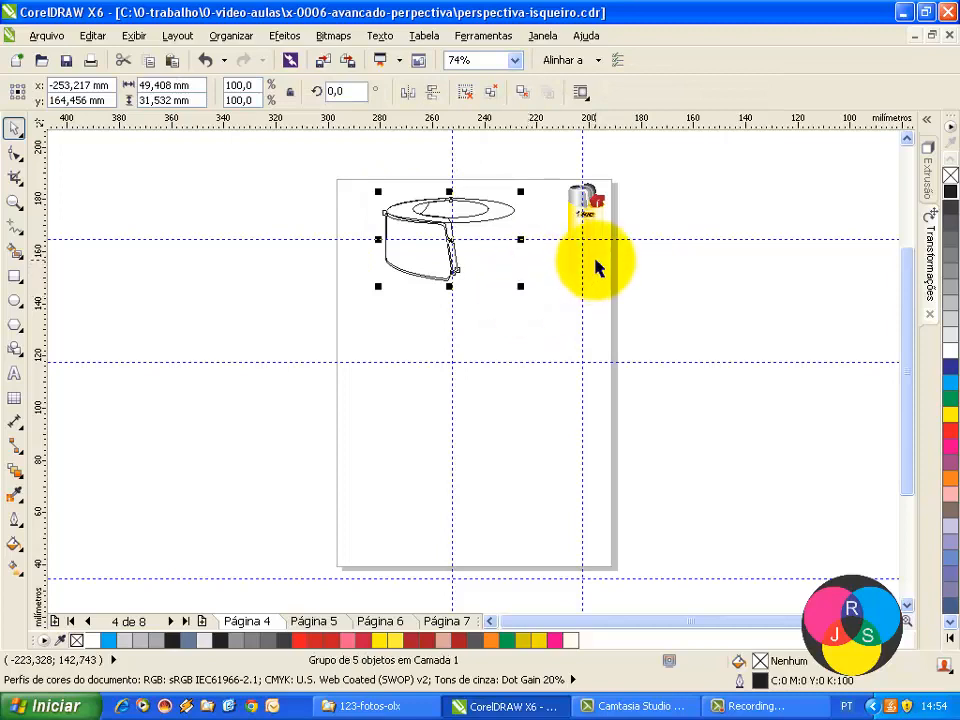
Set the grouped reference drawing's outline to cyan and lock the group.
right_click(946, 388)
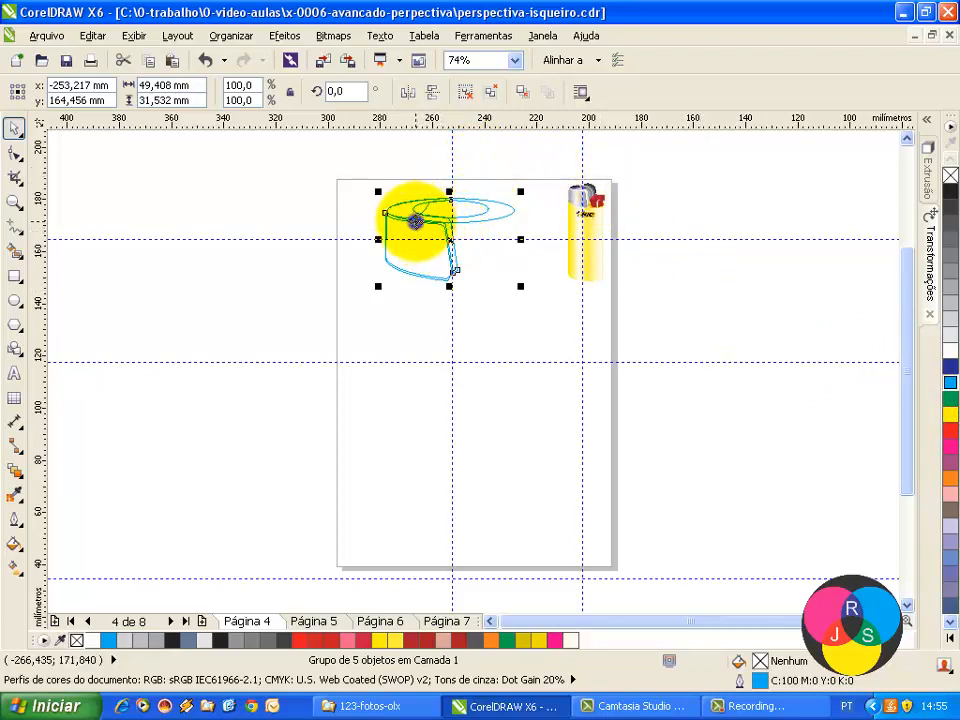
right_click(415, 223)
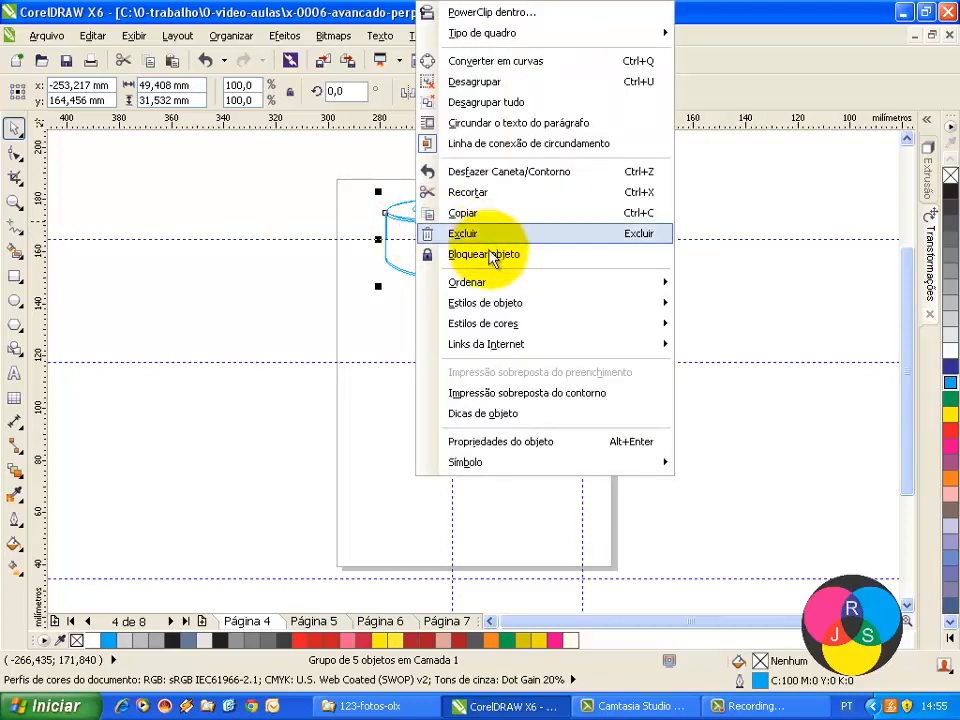
left_click(490, 256)
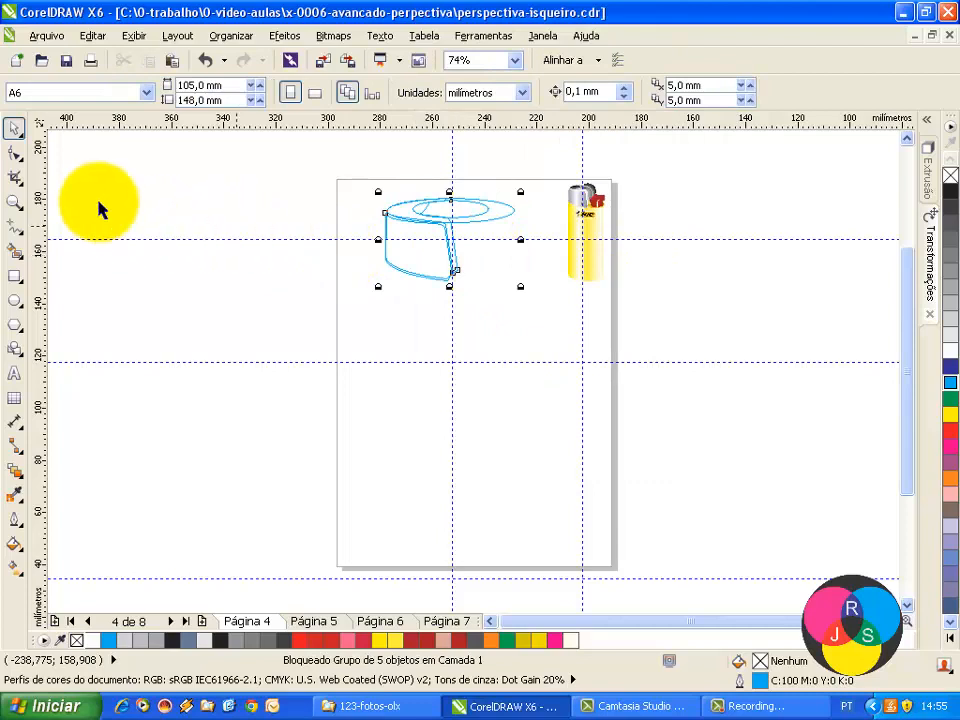
Draw an ellipse about 48.6 × 9.1 mm over the outer rim at the top of the reference drawing.
left_click(14, 201)
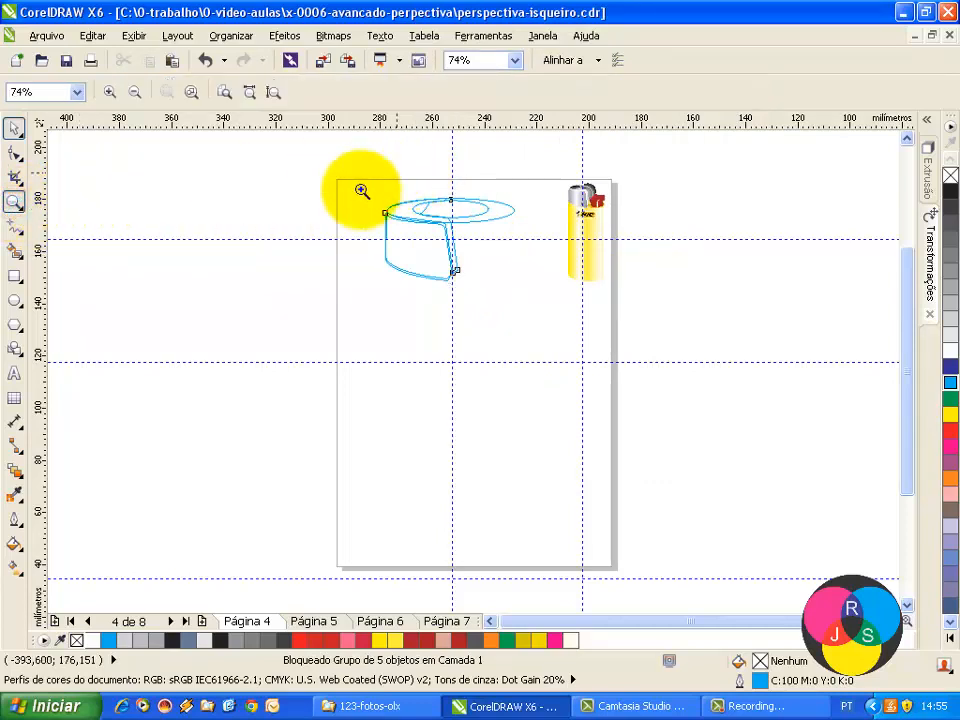
mouse_move(369, 186)
left_mouse_down()
mouse_move(553, 306)
mouse_move(534, 294)
left_mouse_up()
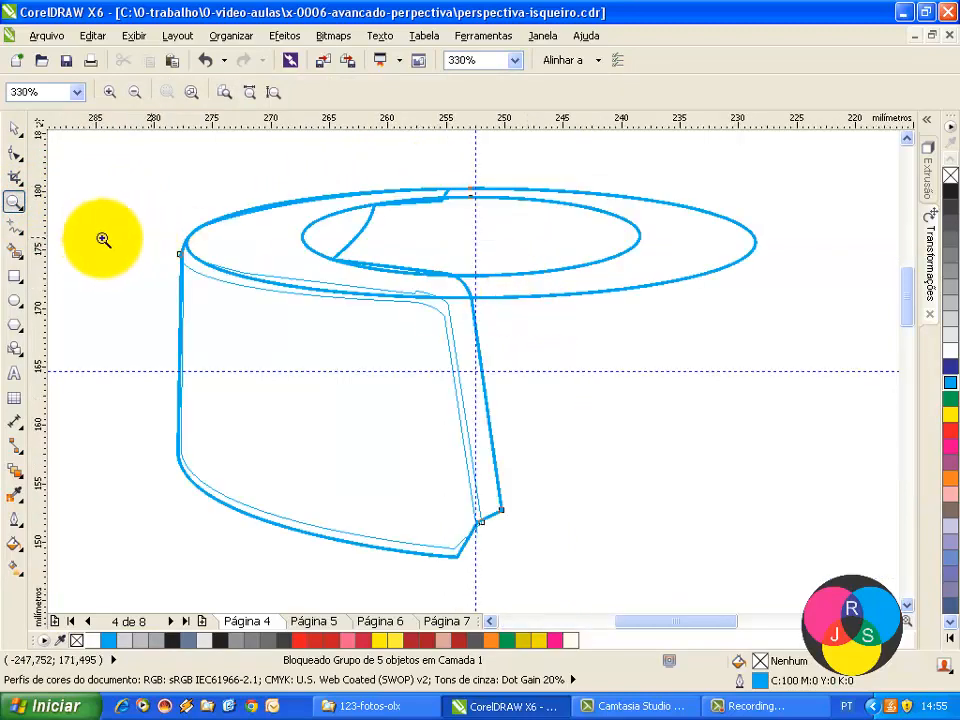
left_click(15, 301)
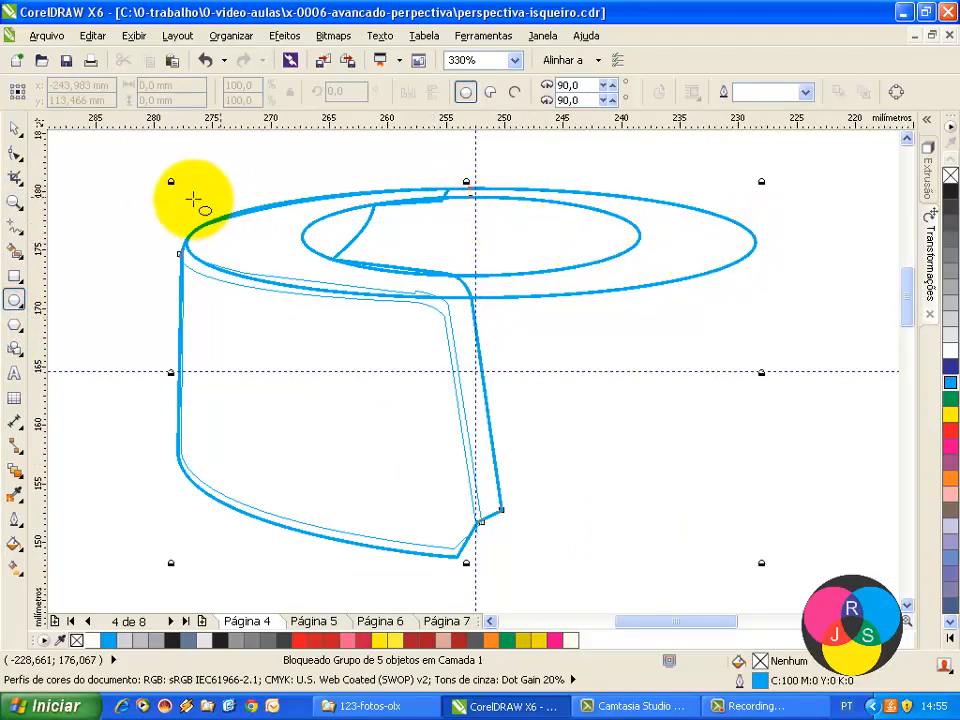
left_click_drag(189, 190, 759, 298)
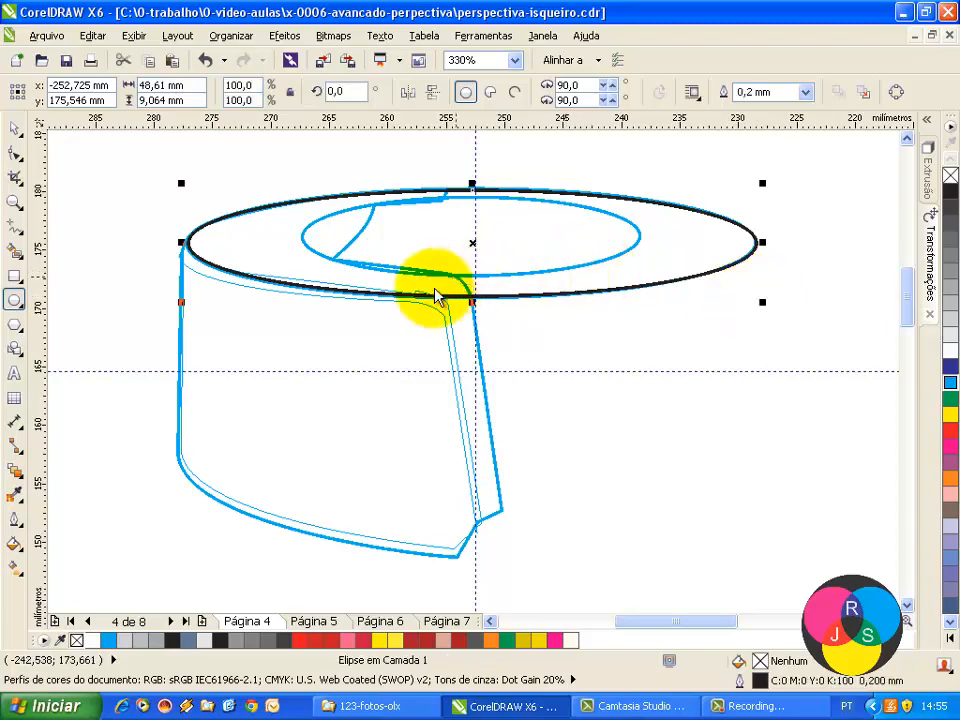
Make a smaller copy of the outer ellipse and fit it to the inner opening, about 28.6 × 6.5 mm.
left_click(14, 130)
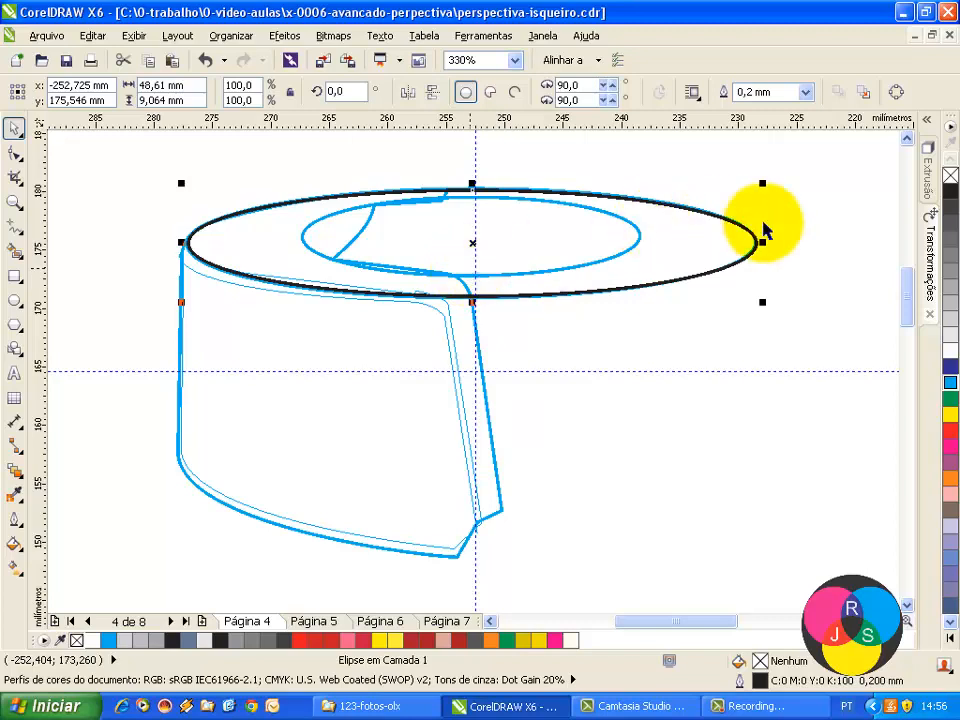
left_click(763, 300)
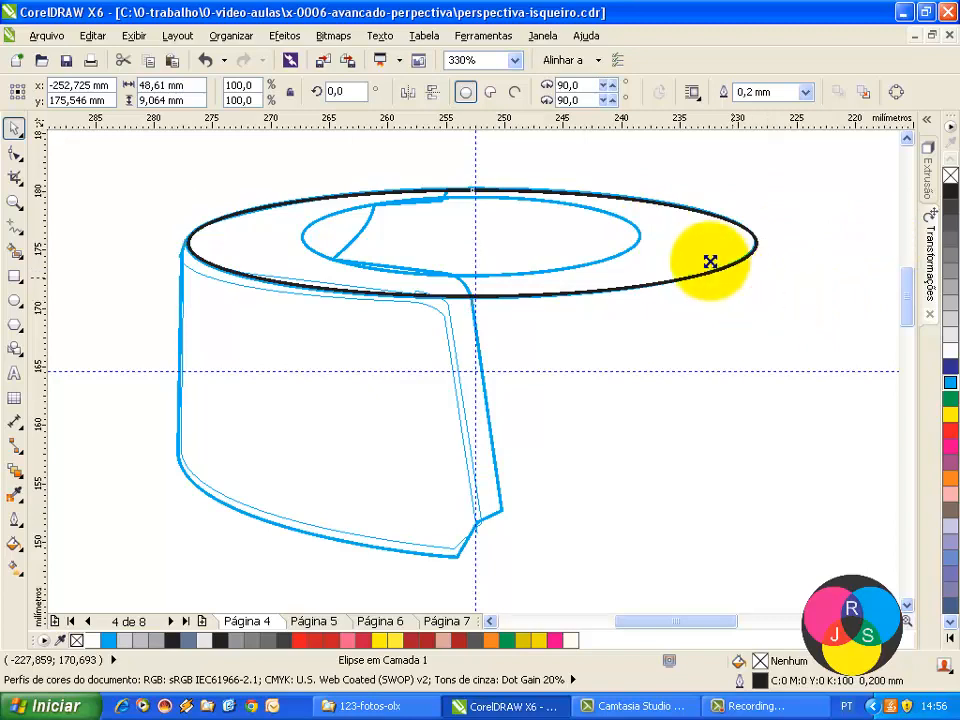
left_click_drag(710, 262, 519, 257)
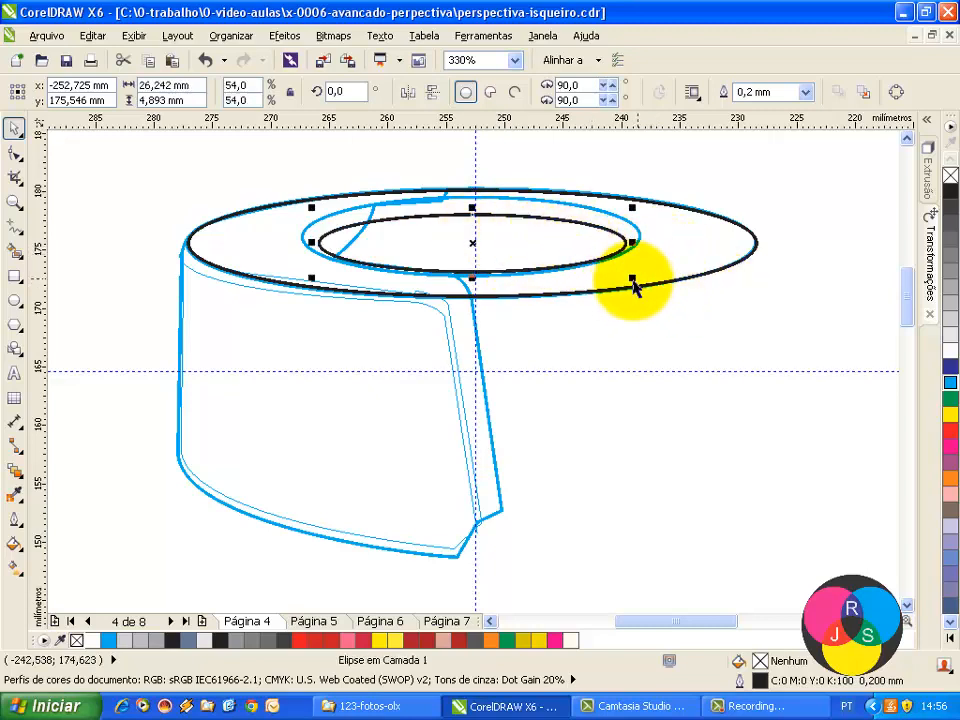
mouse_move(634, 281)
left_mouse_down()
mouse_move(645, 282)
mouse_move(638, 275)
left_mouse_up()
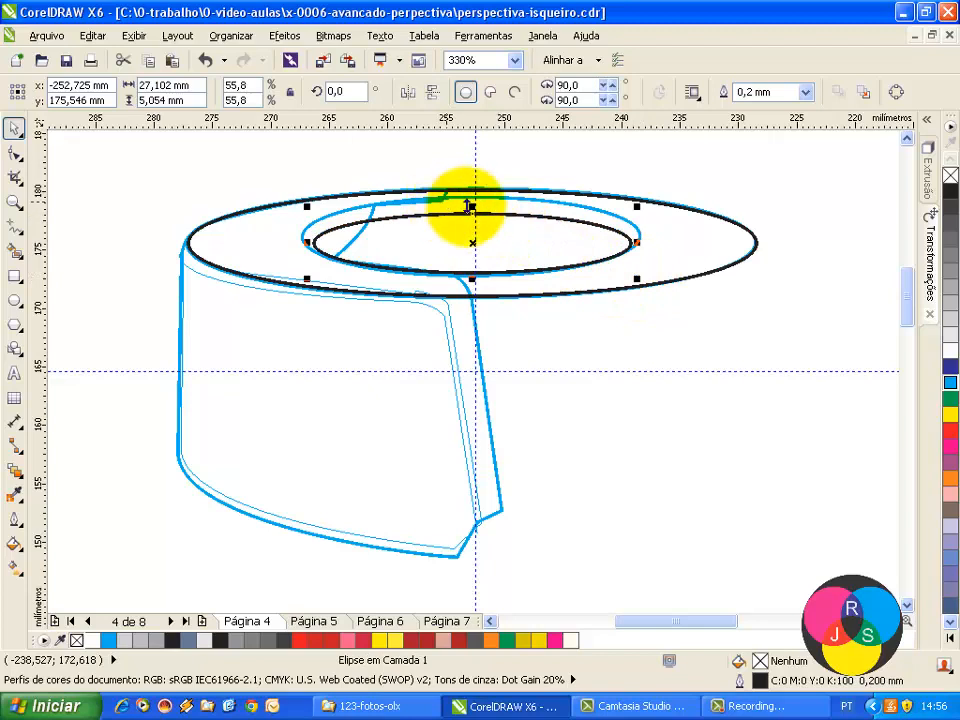
left_click_drag(472, 206, 466, 188)
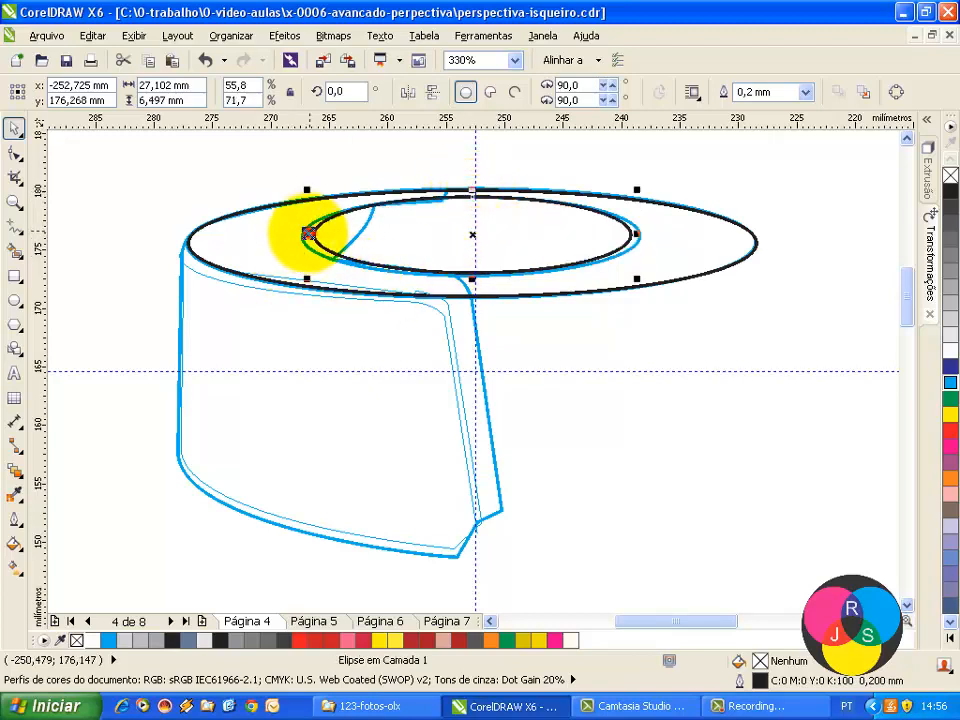
left_click_drag(308, 233, 305, 234)
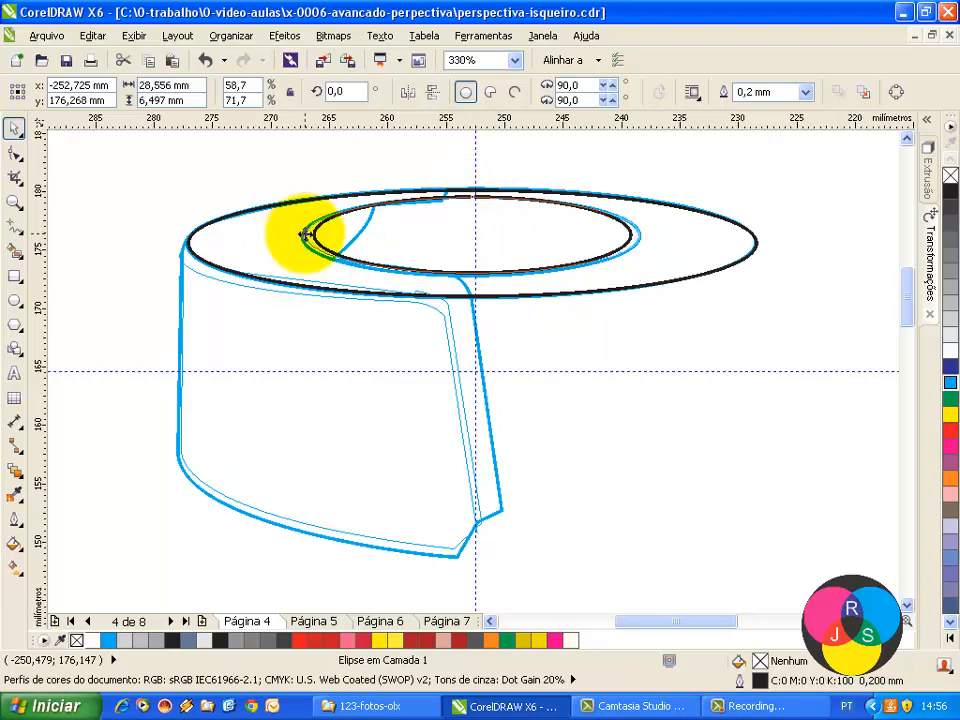
left_click_drag(305, 234, 305, 234)
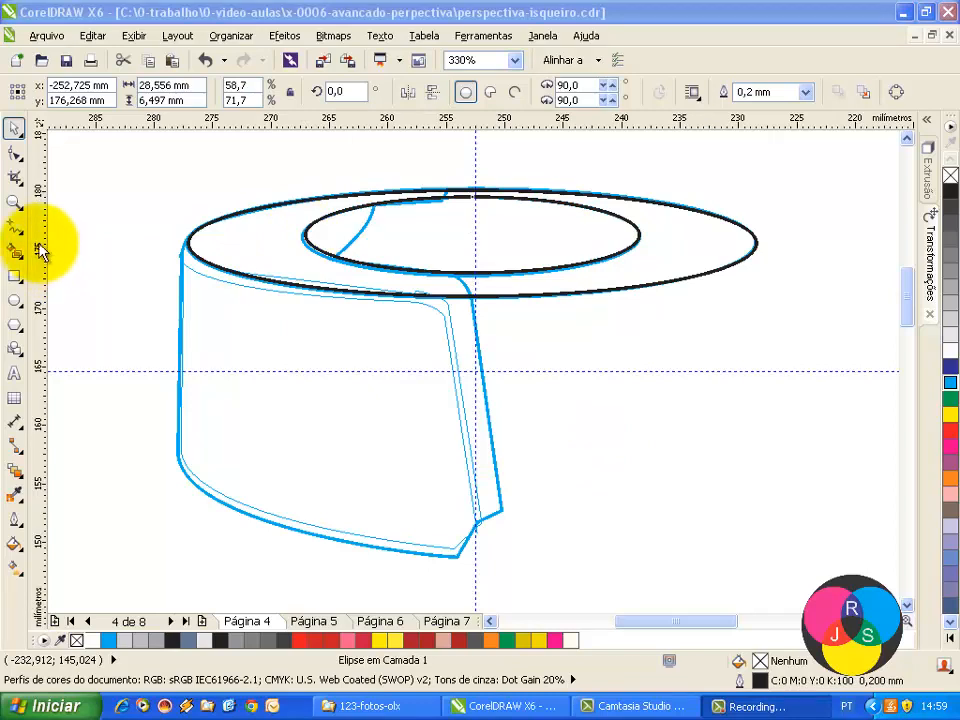
Trace the hood's right side with straight Freehand segments from the lower right corner up across both ellipses to the back rim.
left_click(15, 228)
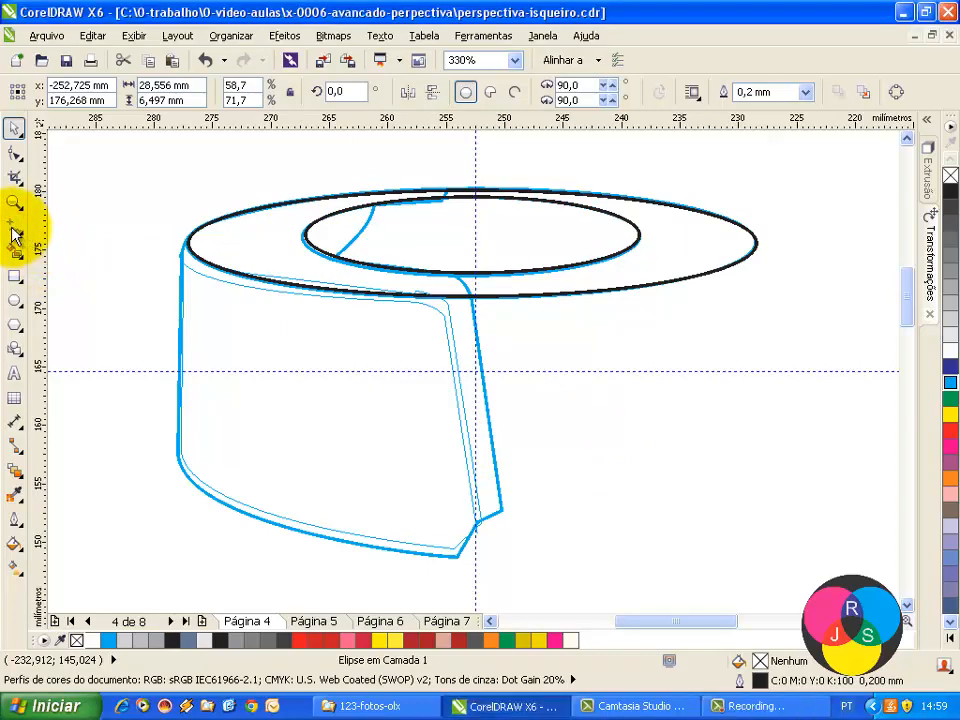
left_click(15, 228)
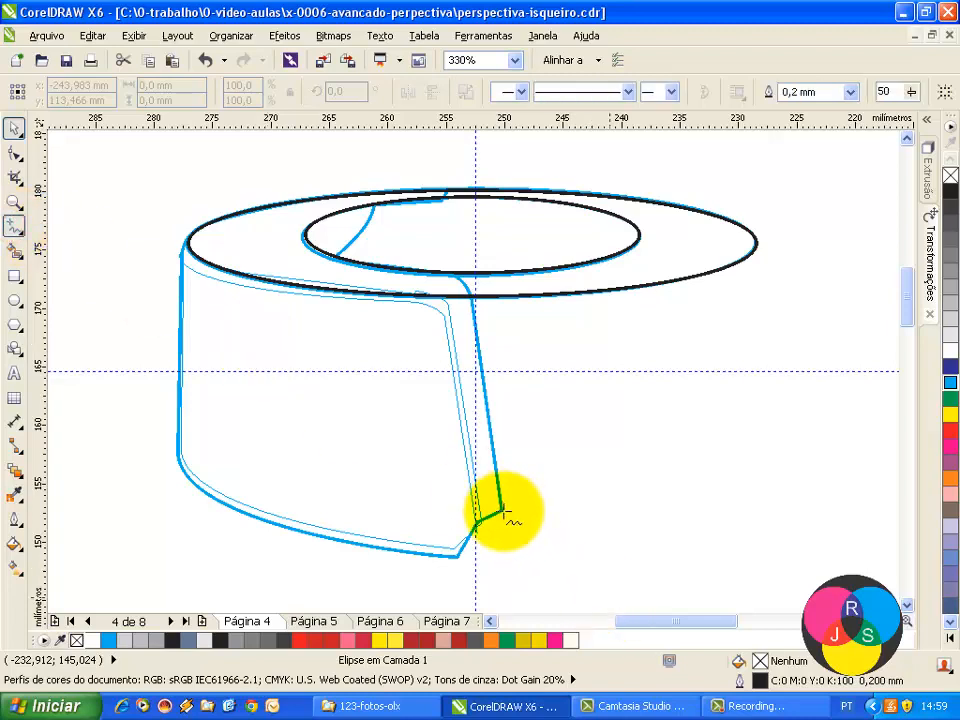
left_click(501, 510)
left_click(477, 300)
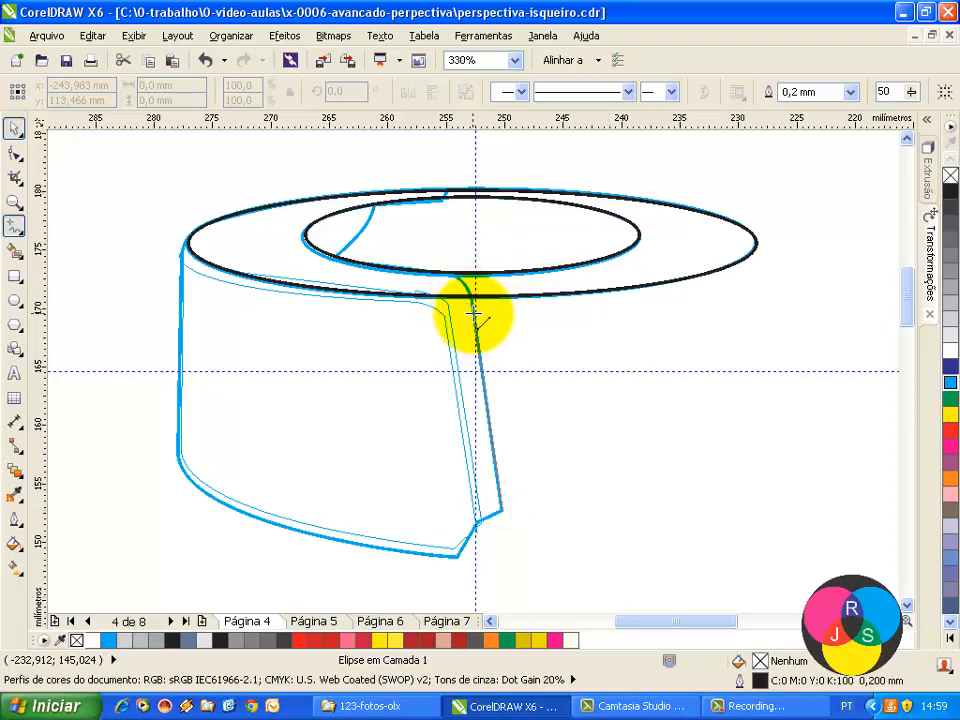
mouse_move(472, 313)
left_mouse_down()
mouse_move(514, 358)
mouse_move(456, 313)
mouse_move(471, 314)
mouse_move(475, 296)
left_mouse_up()
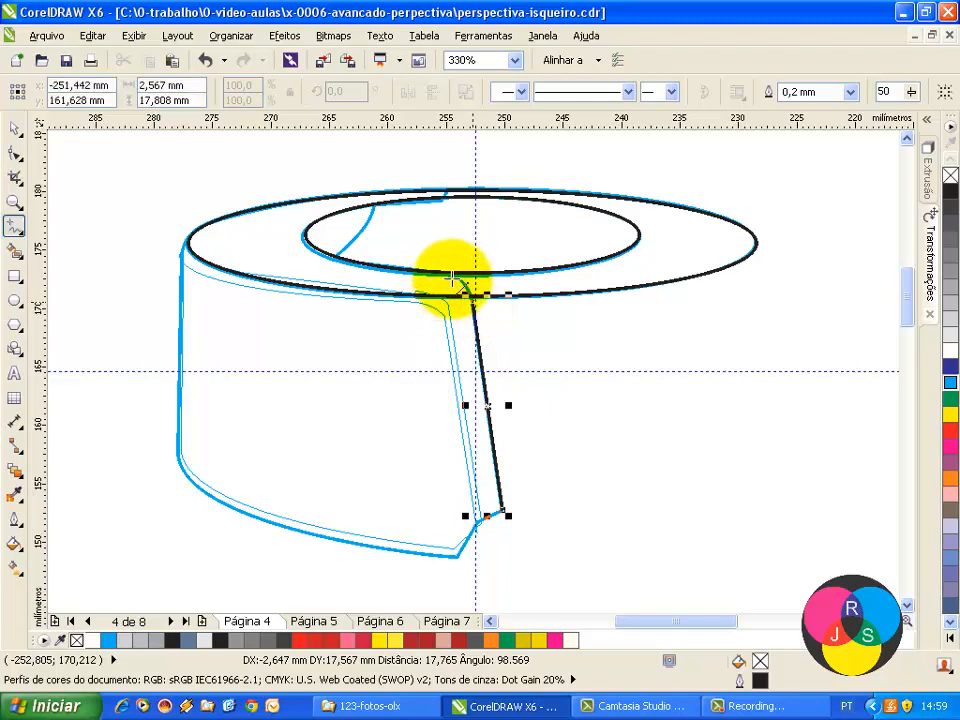
left_click(471, 298)
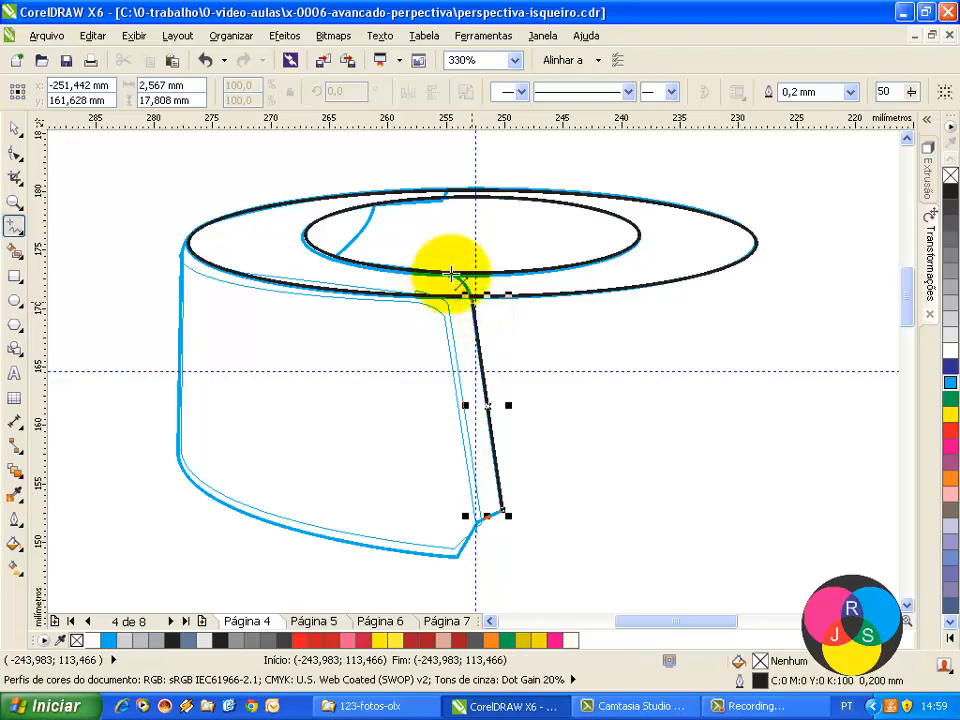
left_click(452, 274)
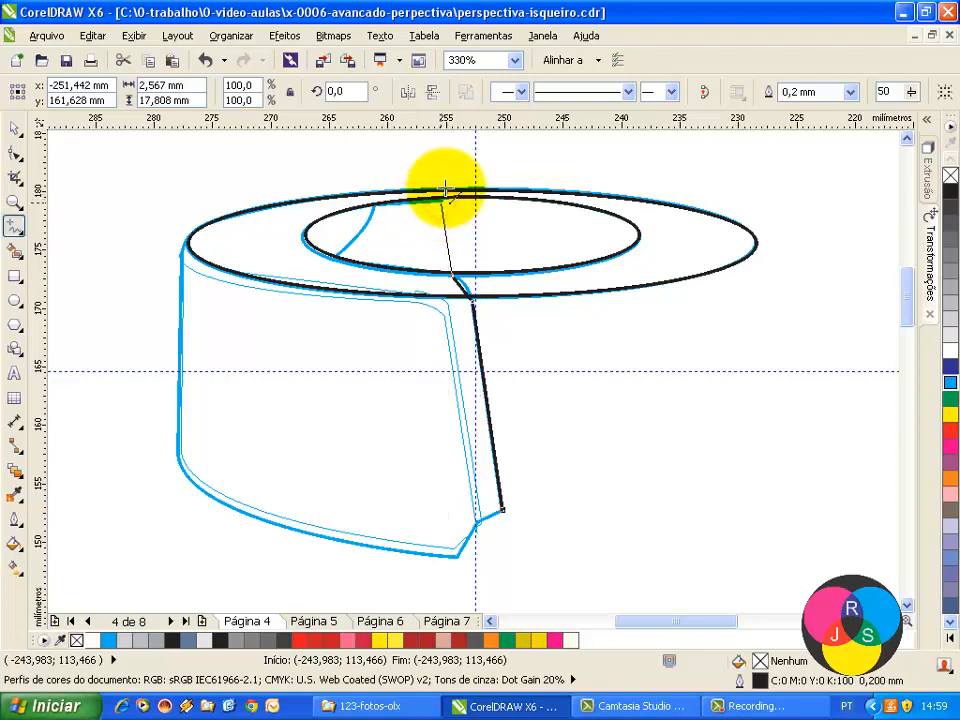
left_click(443, 191)
left_click(447, 190)
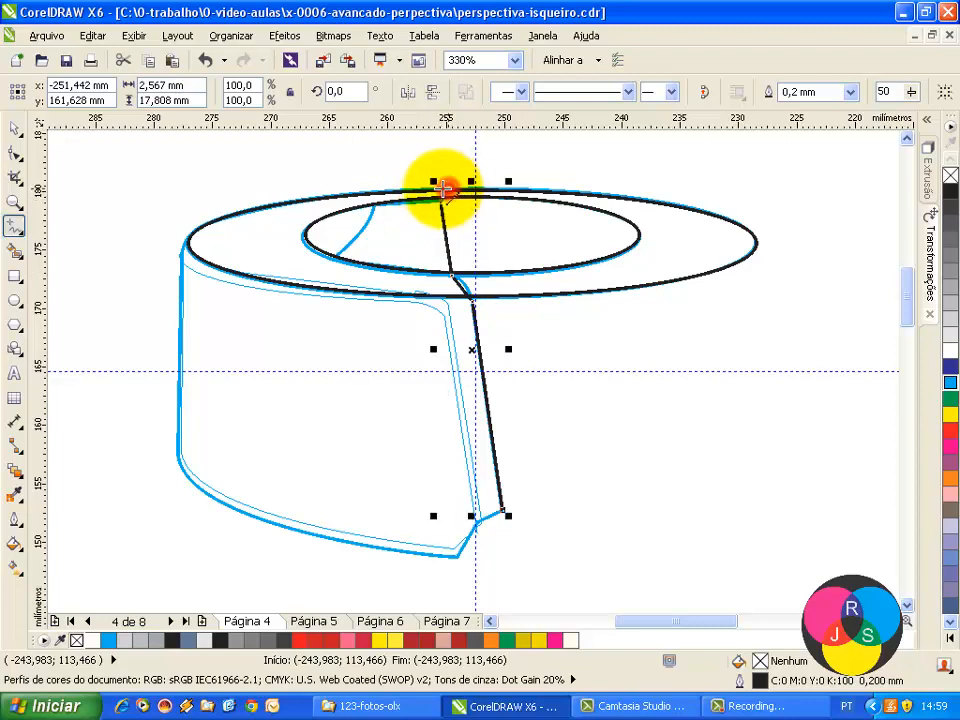
Continue the trace with straight segments along the left side and bottom edge, closing it at the lower right starting corner.
left_click(178, 247)
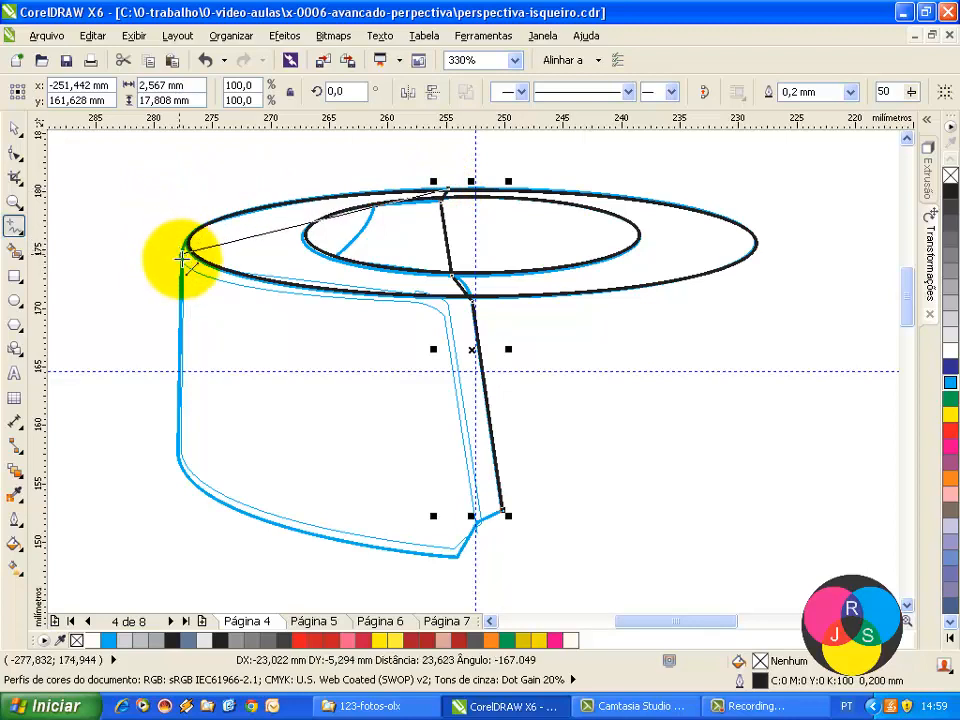
left_click(181, 256)
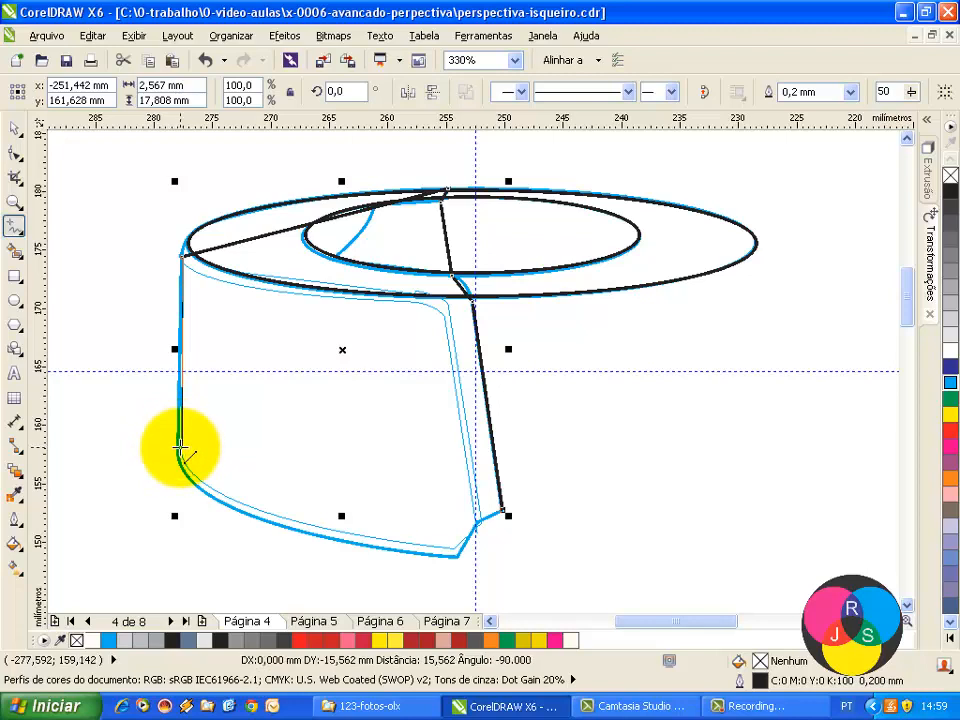
left_click(178, 446)
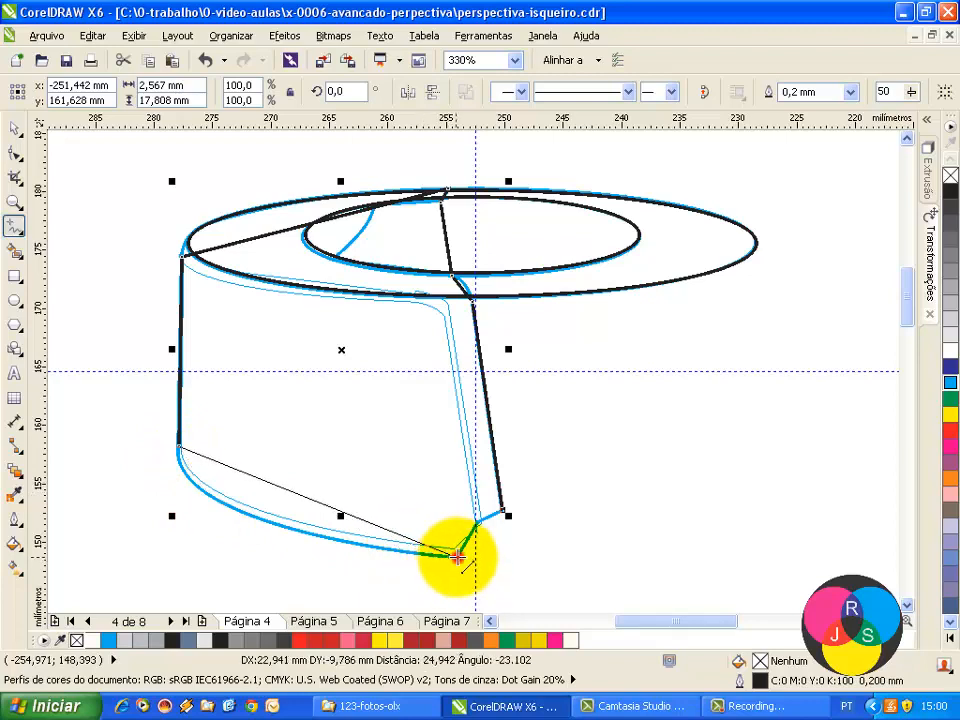
left_click(457, 556)
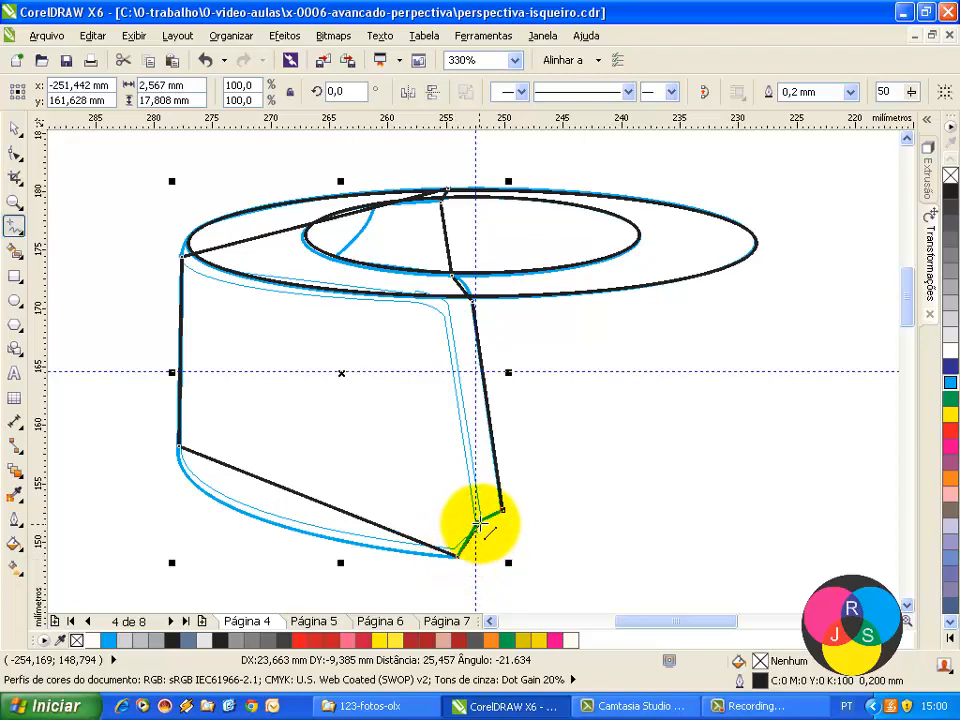
left_click(480, 521)
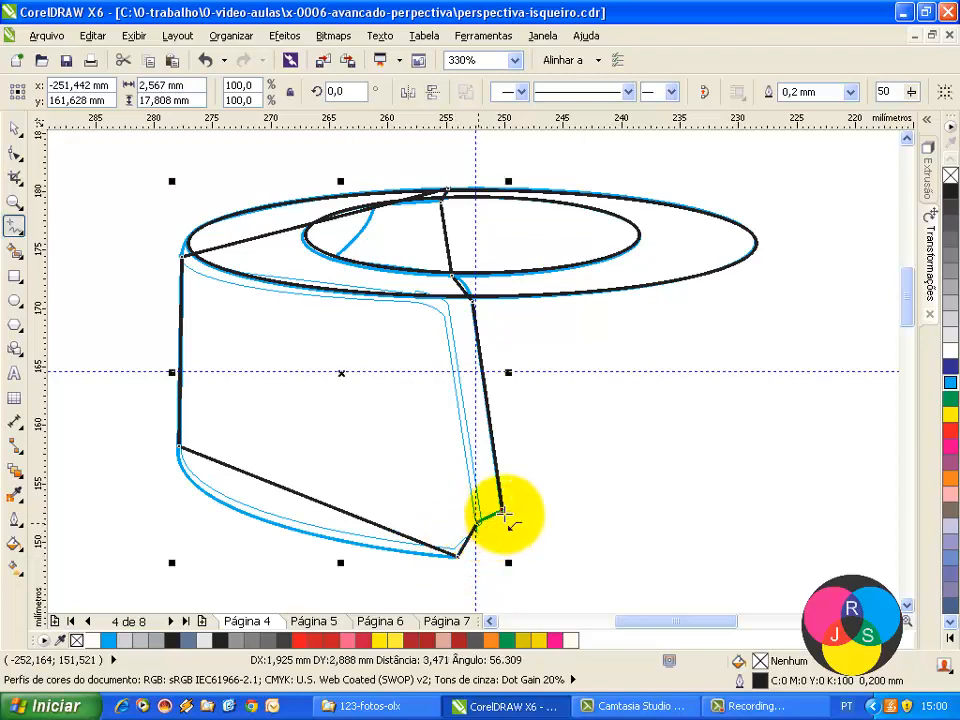
left_click(503, 513)
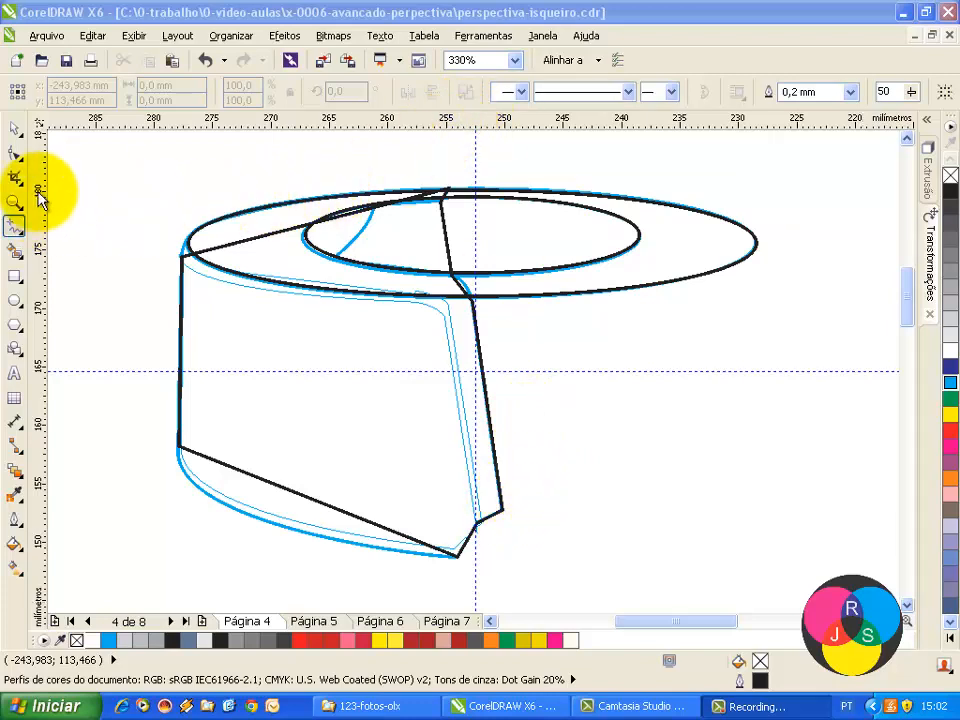
Convert the hood outline's upper-left diagonal segment to a curve and bend it along the back-left arc of the outer rim.
left_click(15, 153)
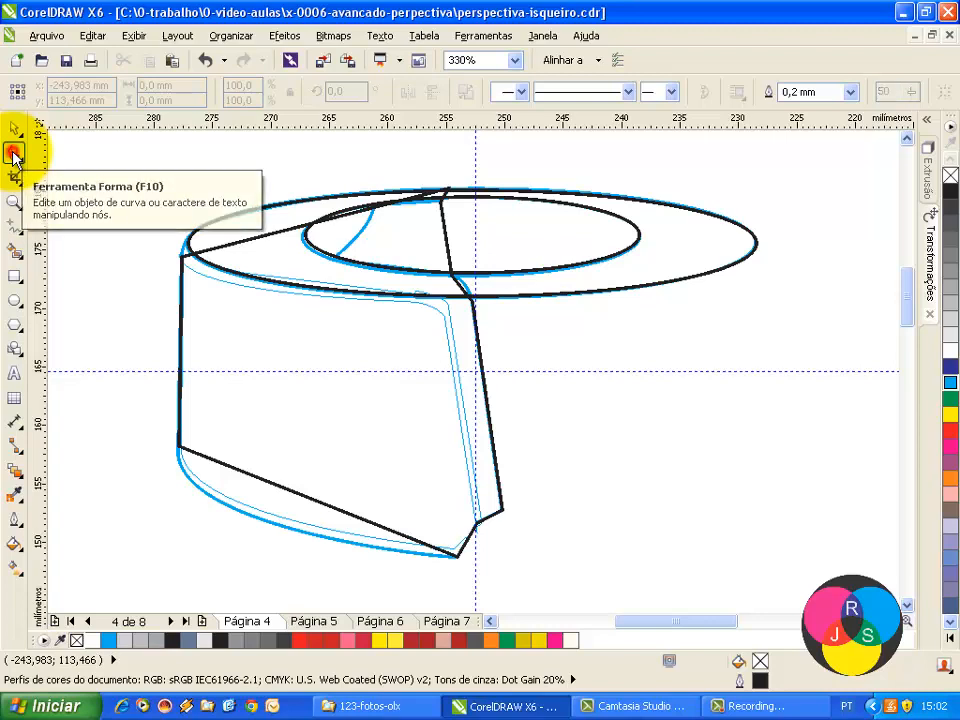
left_click(279, 236)
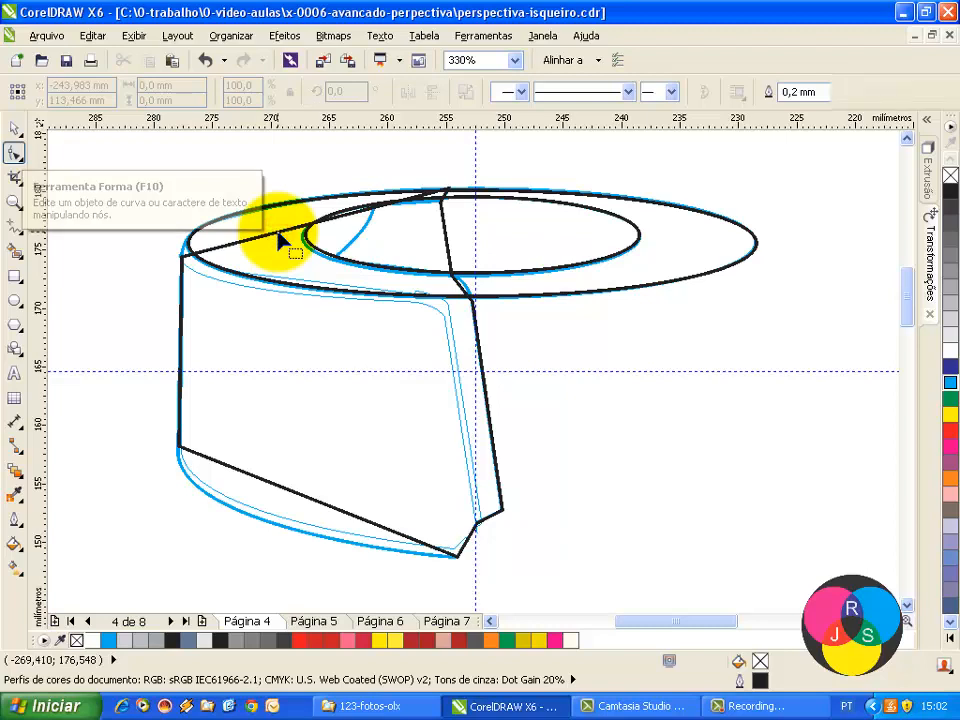
left_click(279, 236)
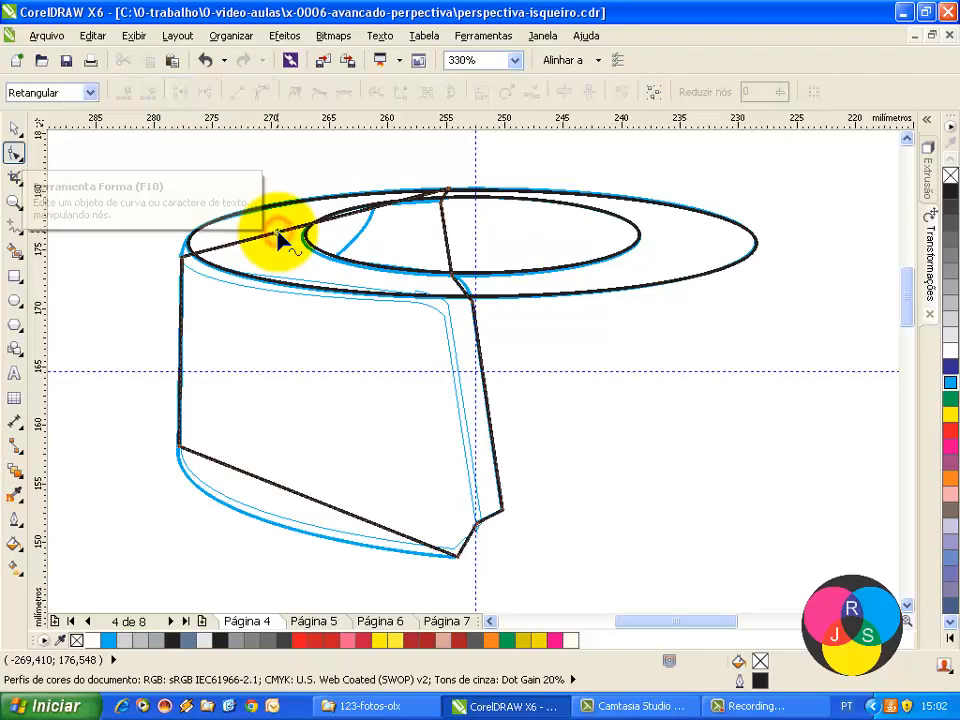
left_click(279, 236)
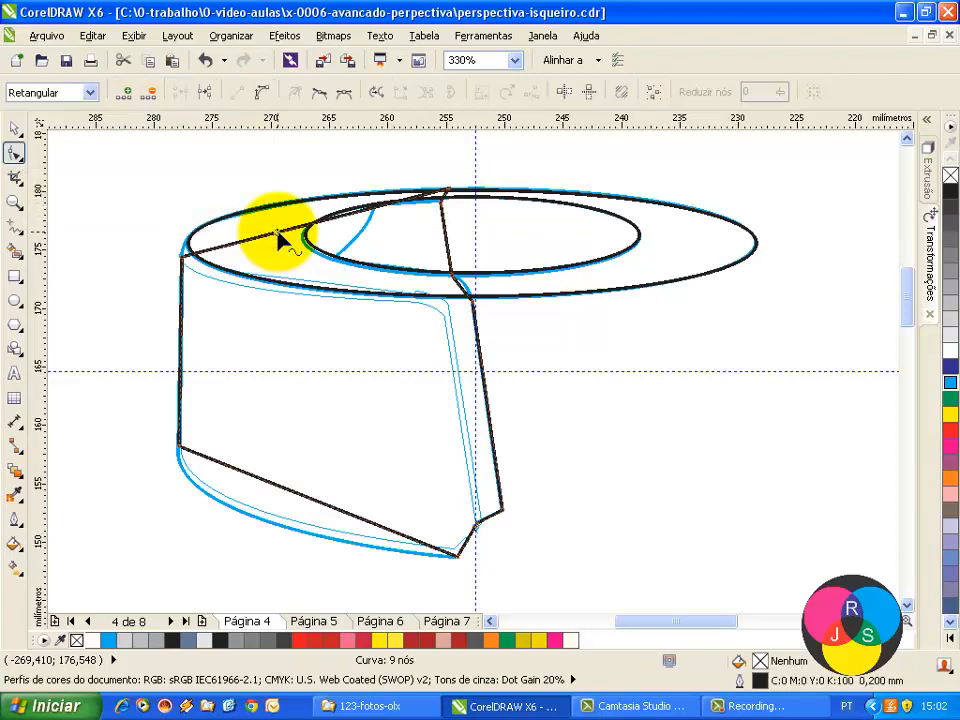
left_click(279, 237)
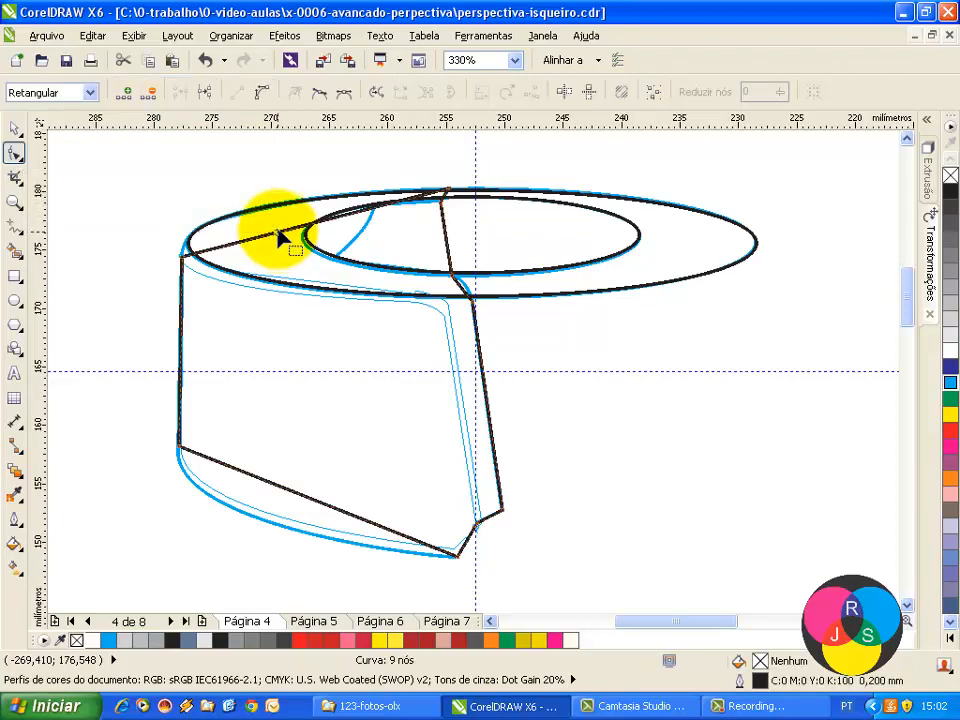
left_click(261, 93)
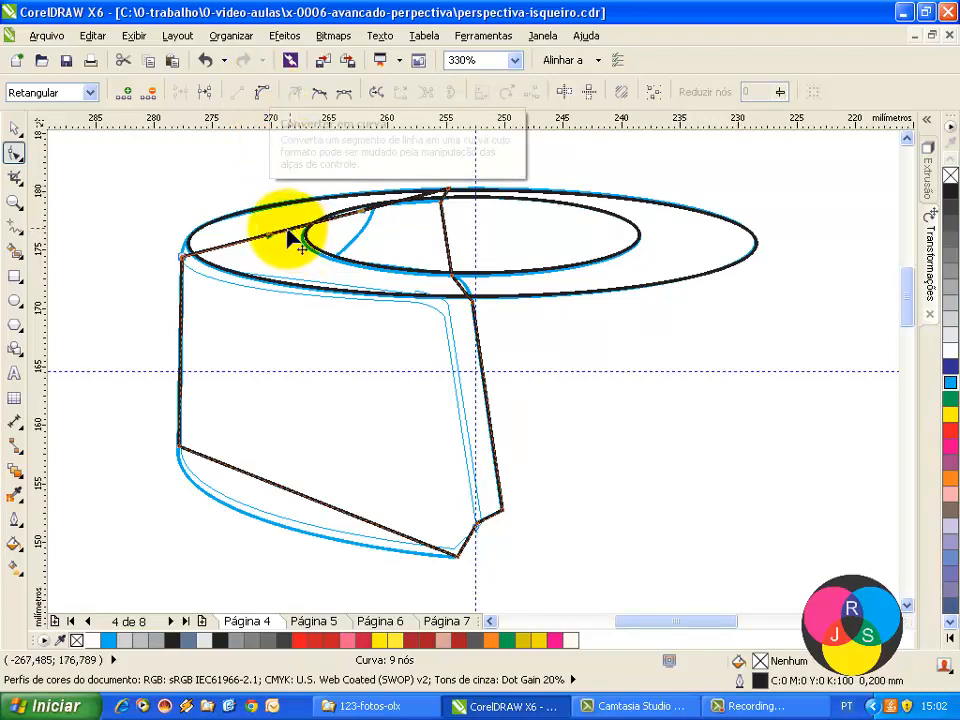
left_click_drag(268, 235, 188, 185)
left_click_drag(345, 222, 386, 208)
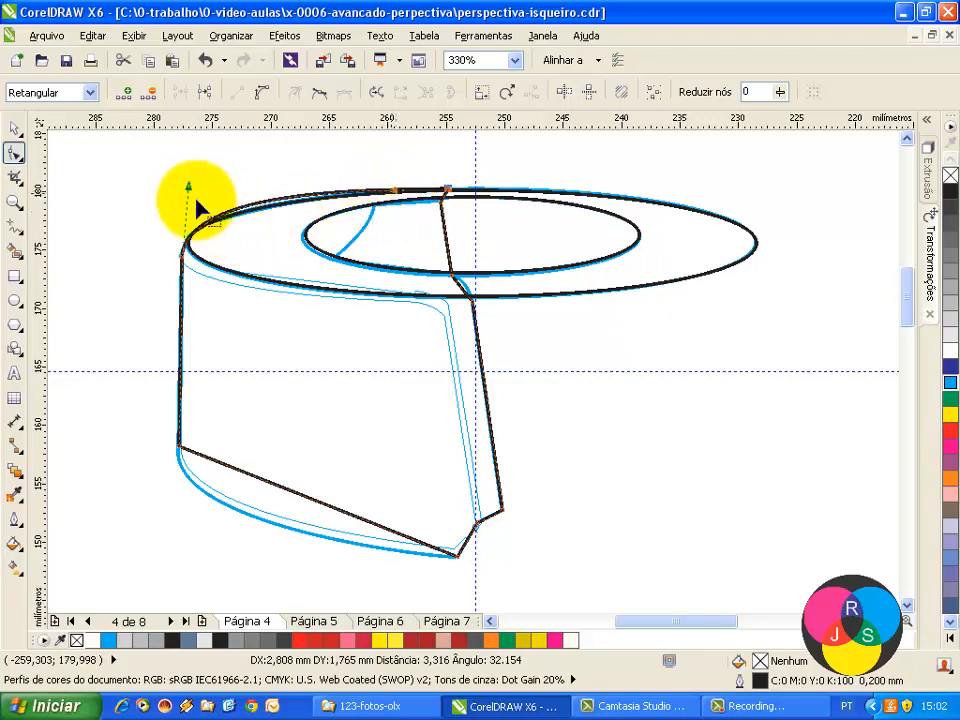
left_click_drag(188, 189, 188, 200)
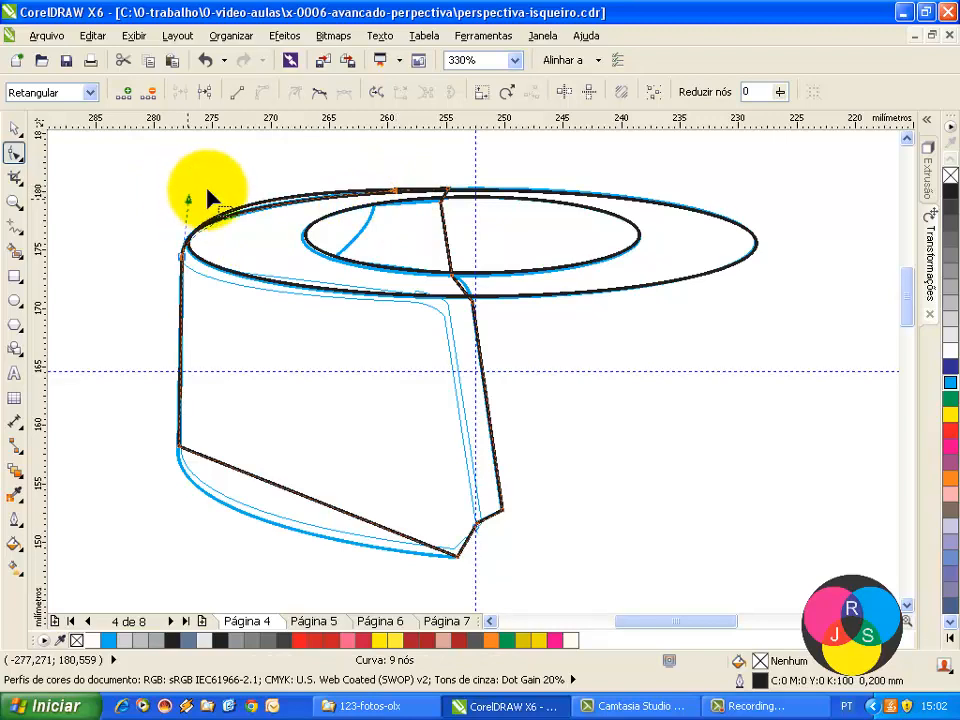
Convert the outline's straight bottom segment to a curve and shape it to the reference's rounded lower edge.
left_click(284, 493)
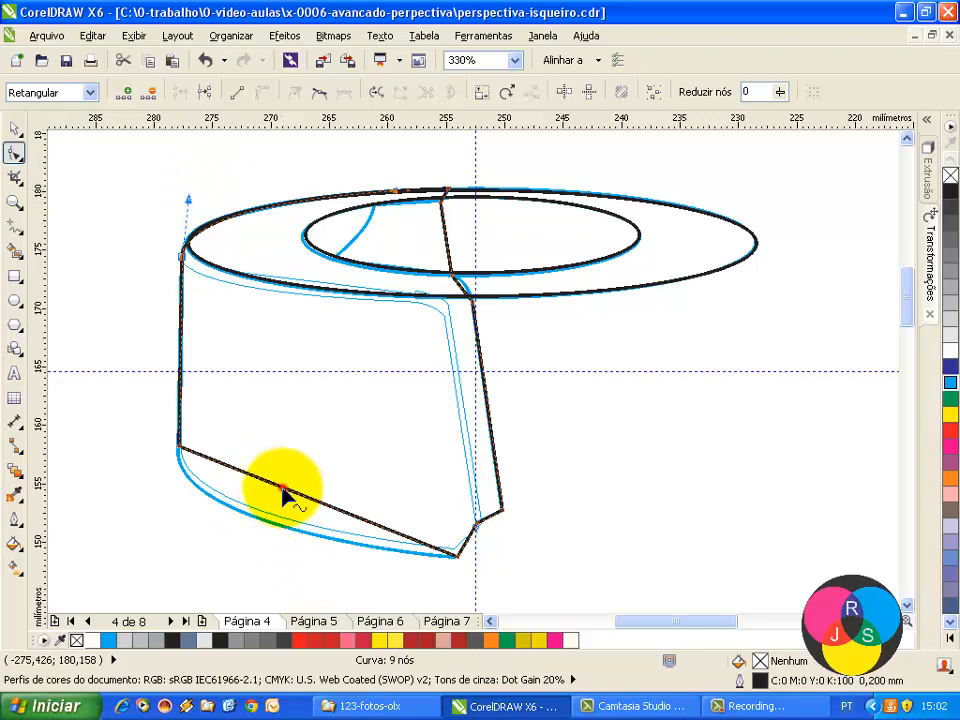
left_click(263, 93)
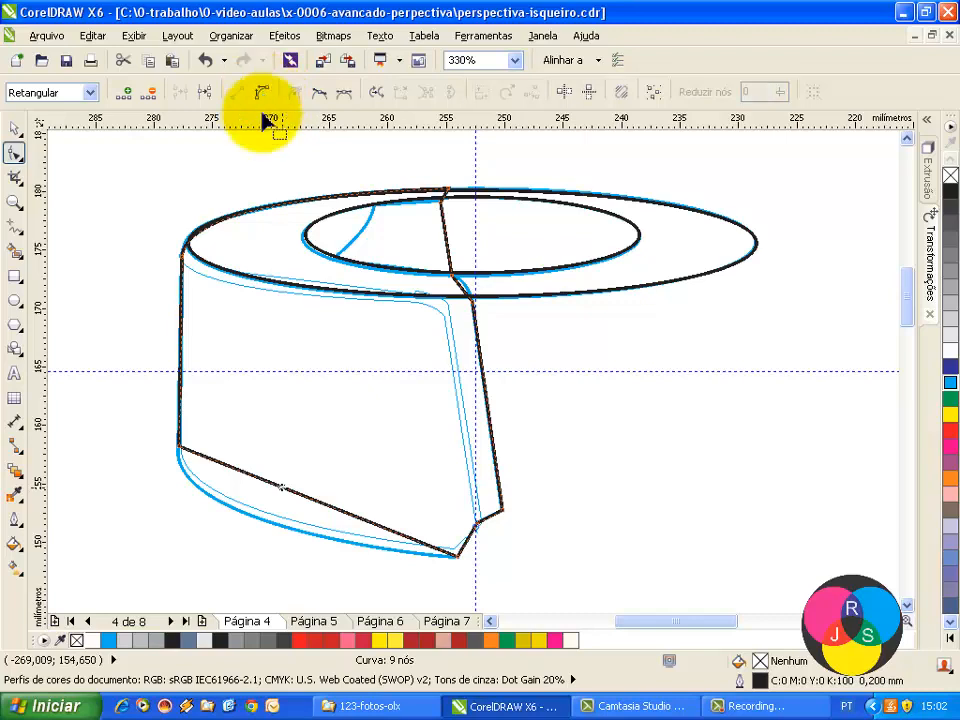
left_click(263, 93)
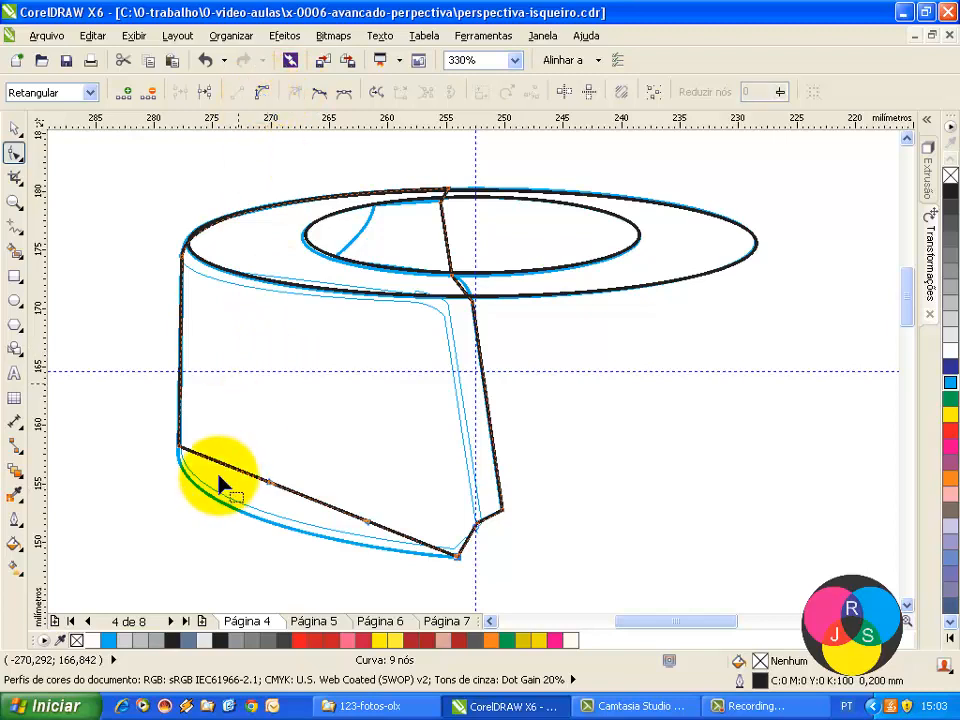
left_click(266, 481)
left_click_drag(270, 483, 172, 517)
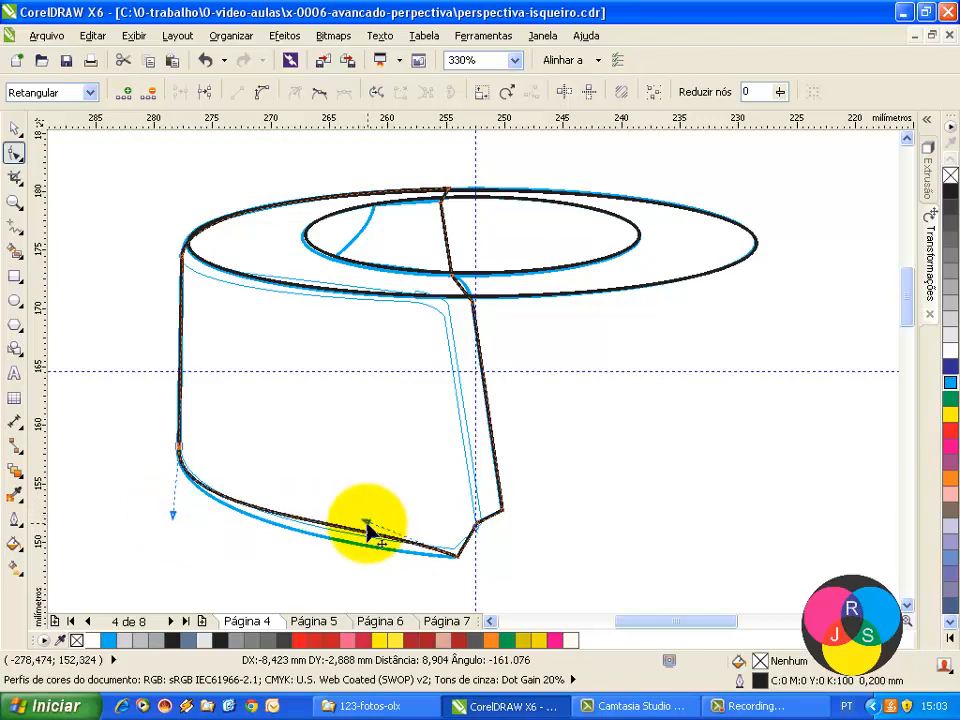
left_click_drag(366, 530, 378, 577)
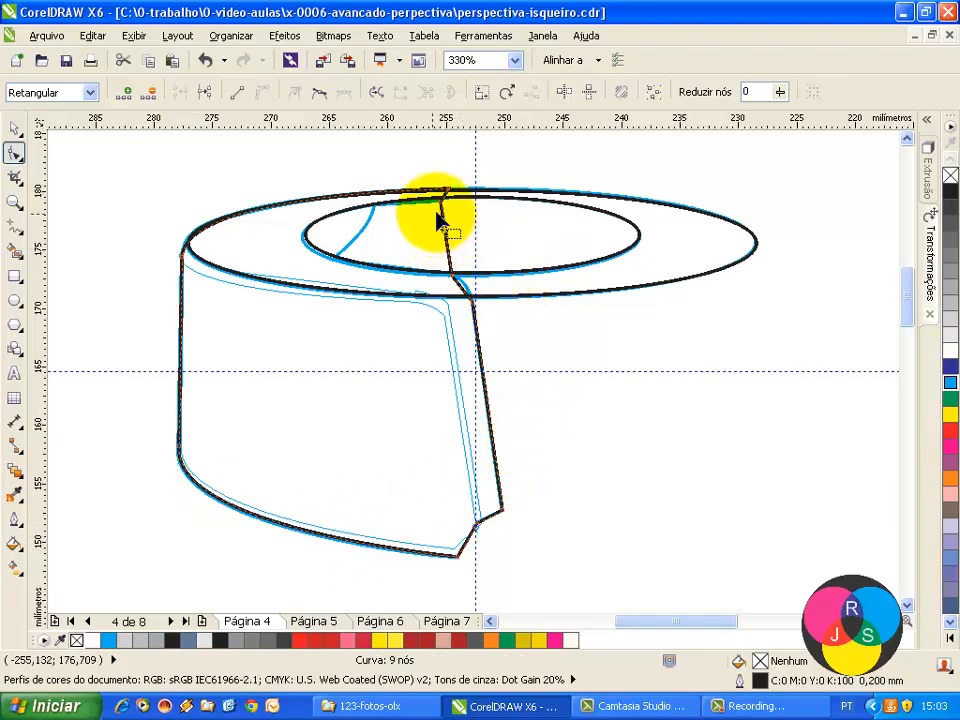
Convert the outline segment crossing the inner opening to a curve and wrap it around the inner ellipse's left side.
left_click(262, 92)
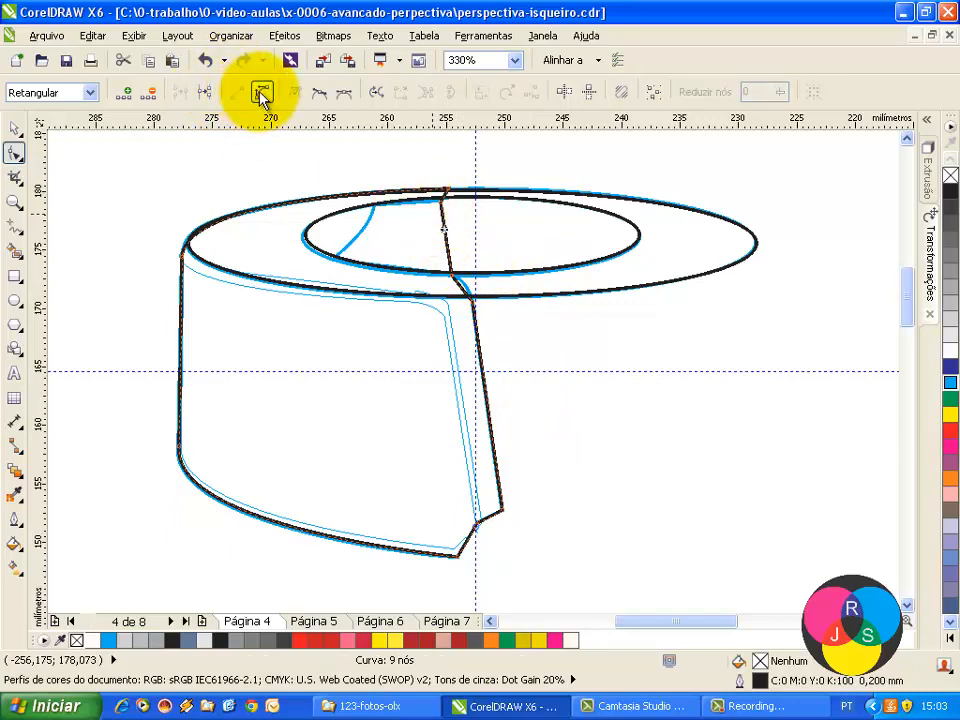
left_click(444, 225)
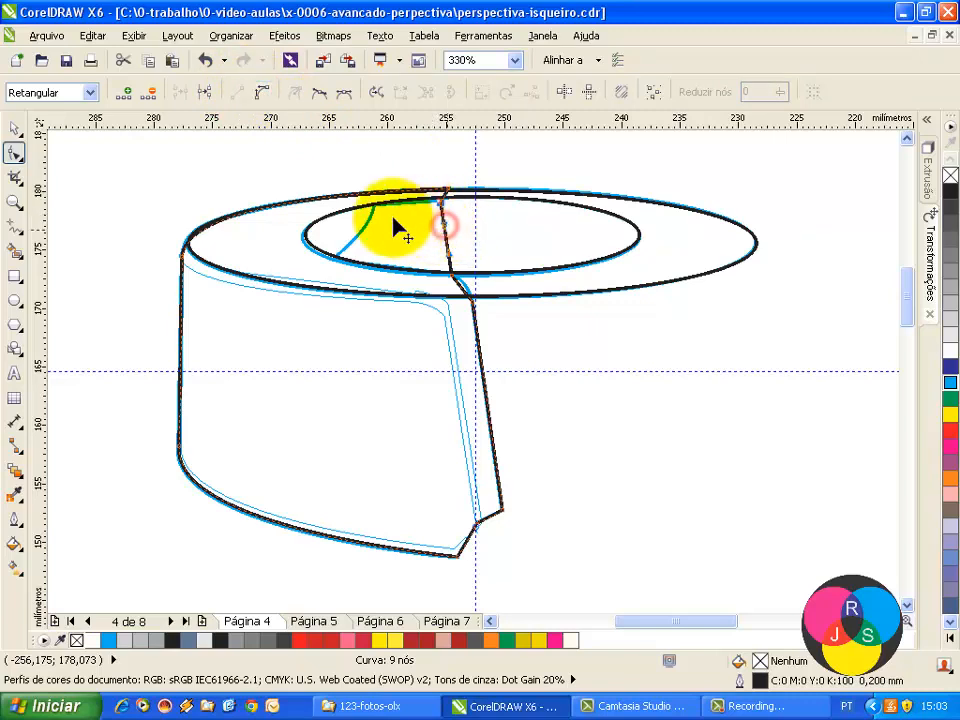
left_click_drag(393, 220, 450, 255)
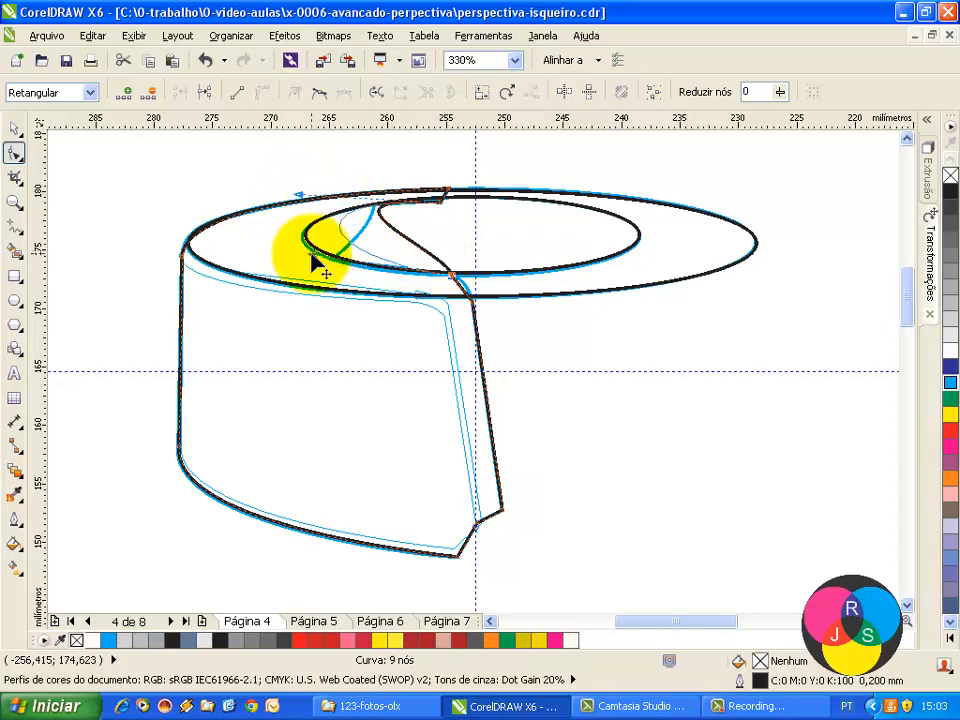
left_click_drag(318, 257, 408, 228)
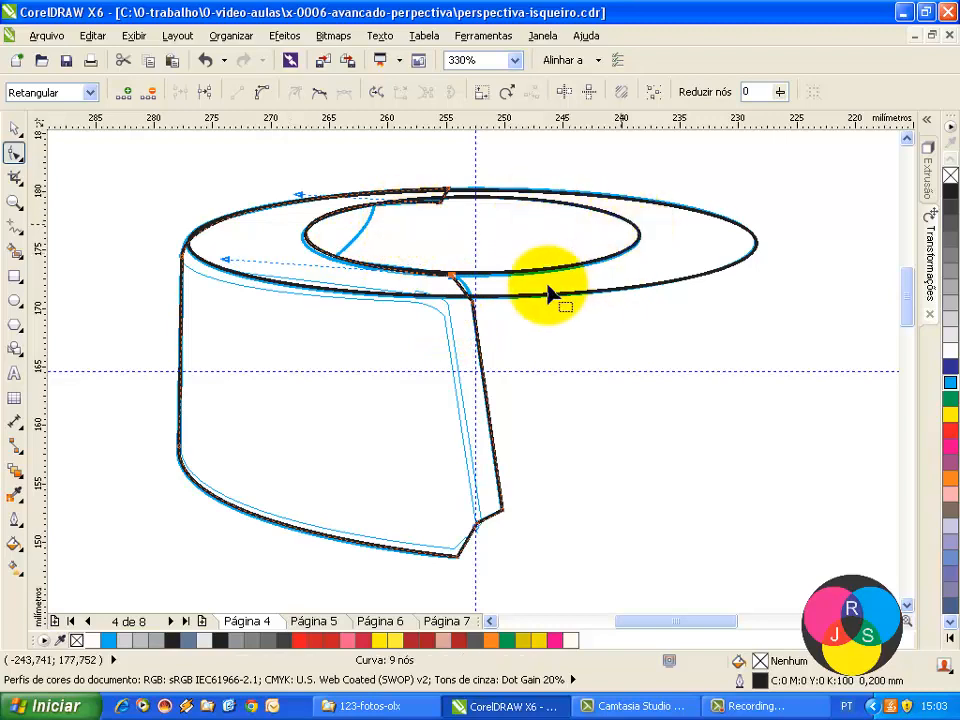
Convert the short outline segment between the two ellipses to a curve and bend it to match the reference's rounded front corner.
left_click(263, 91)
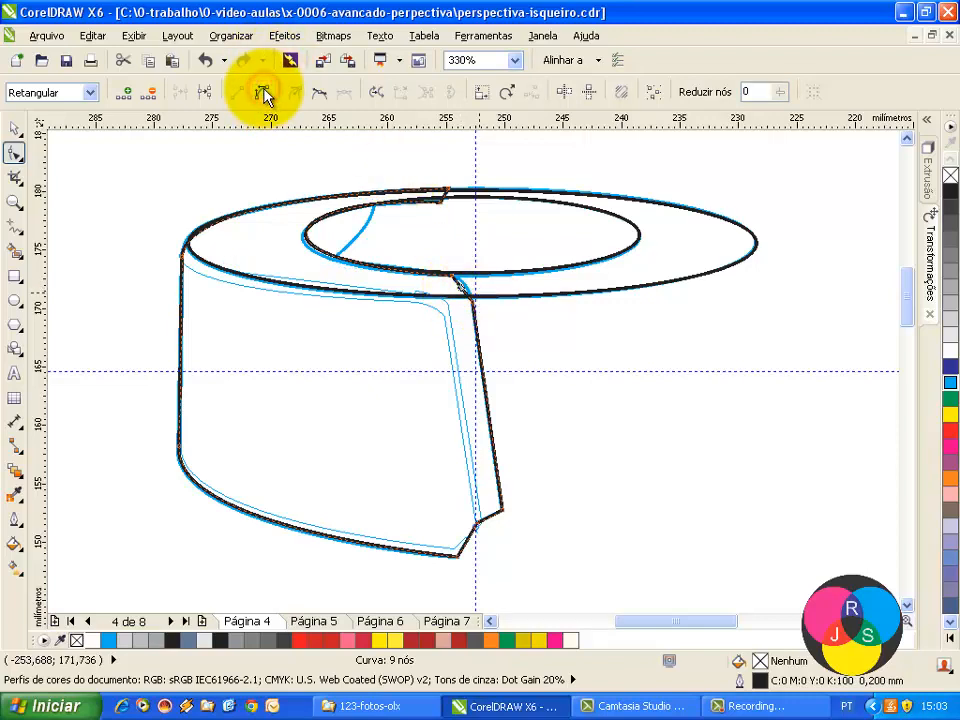
left_click(263, 92)
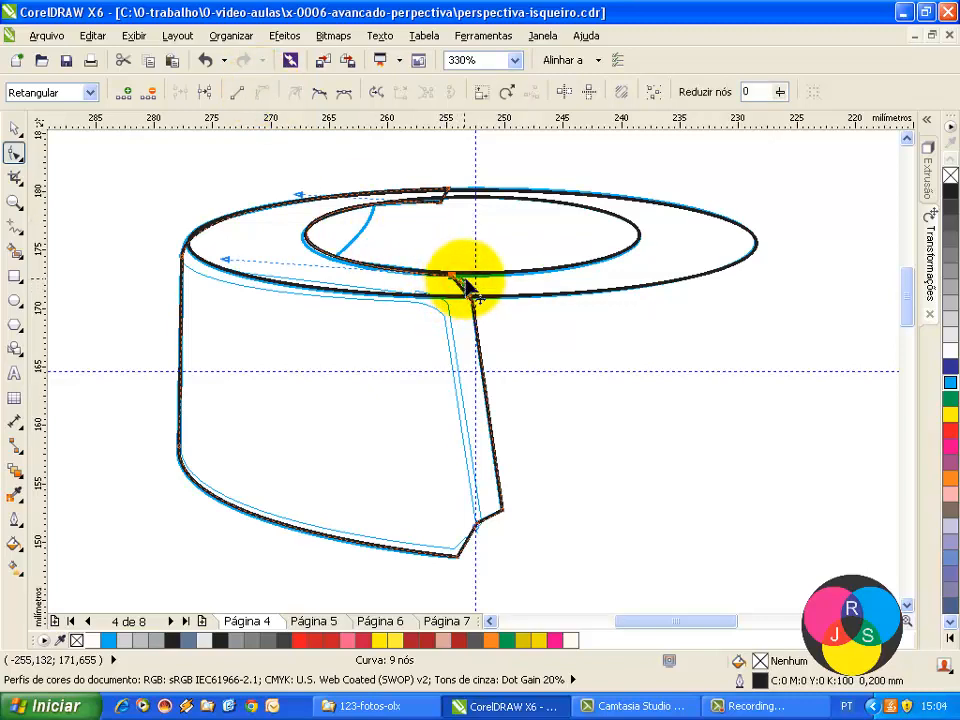
left_click(472, 286)
mouse_move(474, 279)
left_mouse_down()
mouse_move(465, 304)
mouse_move(454, 295)
mouse_move(472, 300)
left_mouse_up()
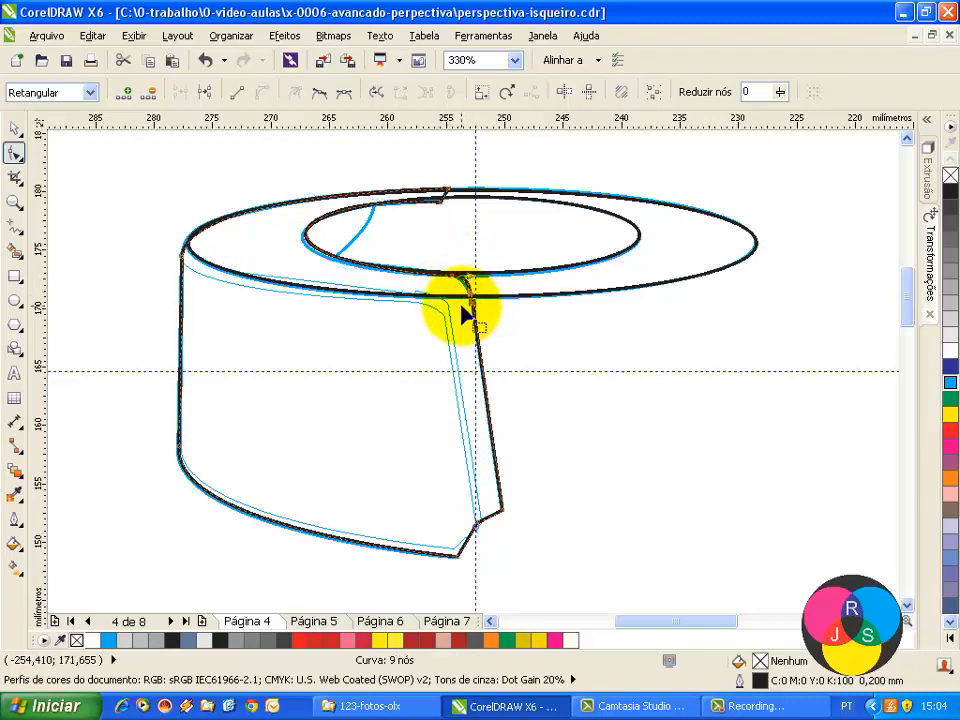
left_click(466, 290)
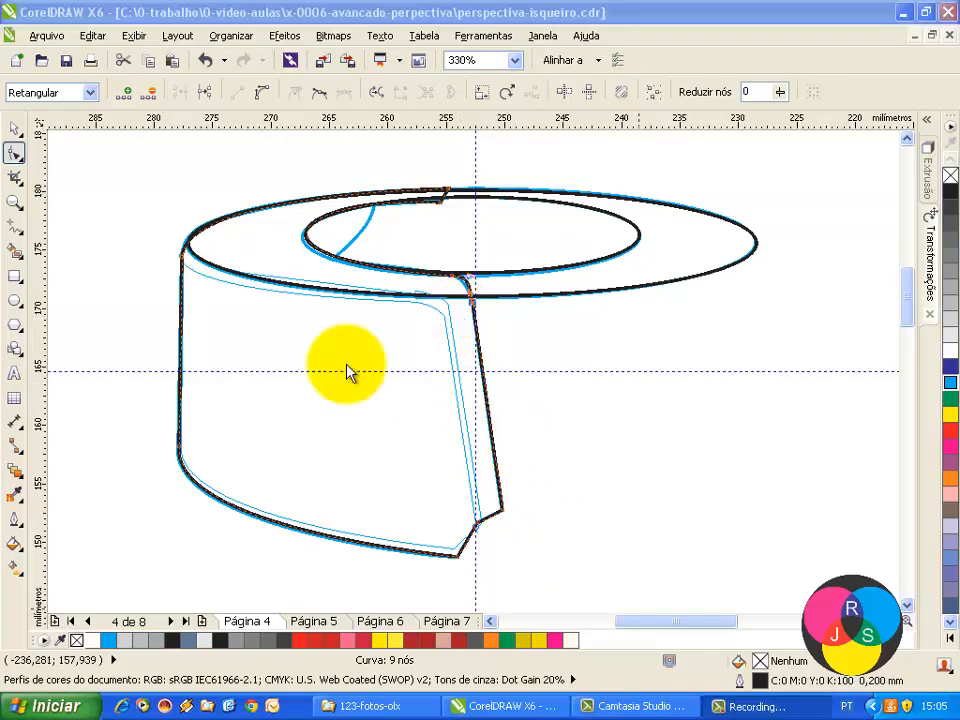
Draw a short straight Freehand segment, about 3 × 2.6 mm, across the upper right corner of the front panel's inner contour.
left_click(16, 232)
left_click(15, 232)
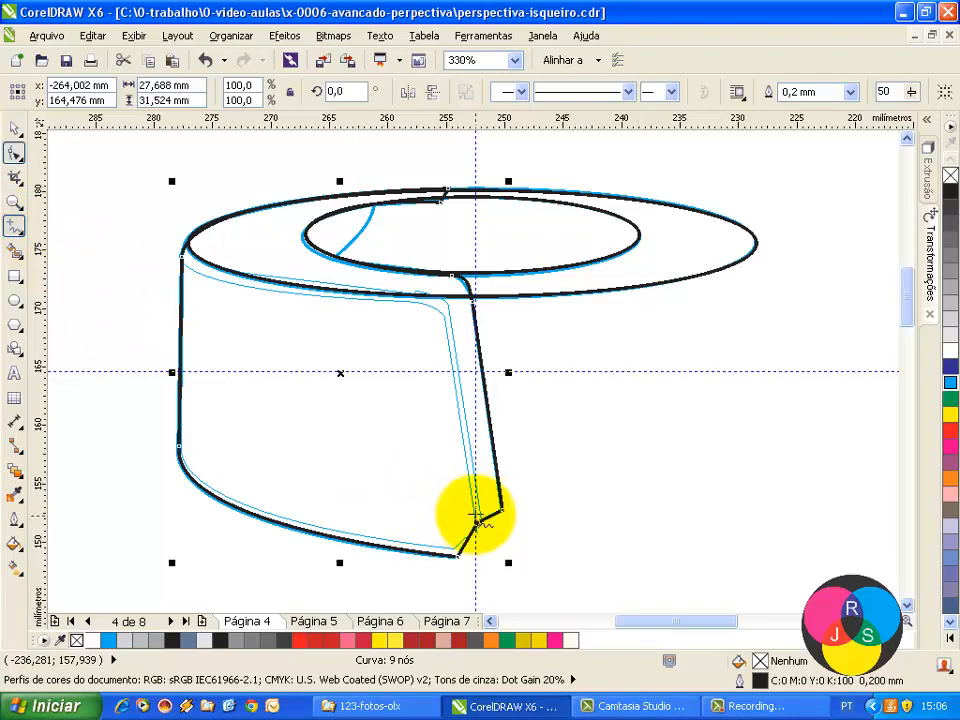
left_click(478, 516)
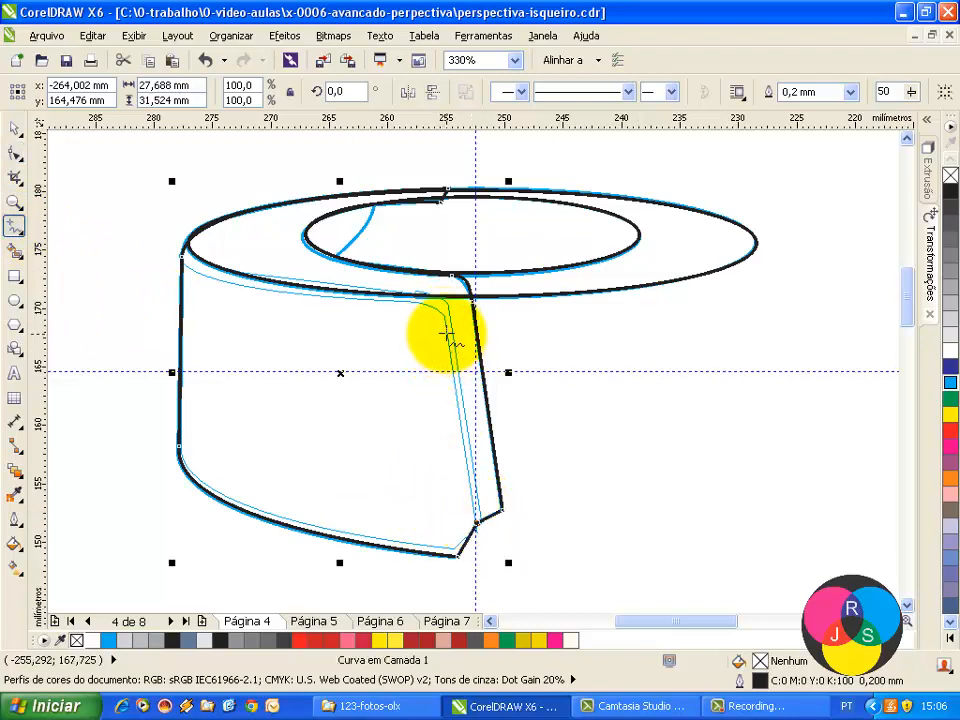
left_click(446, 332)
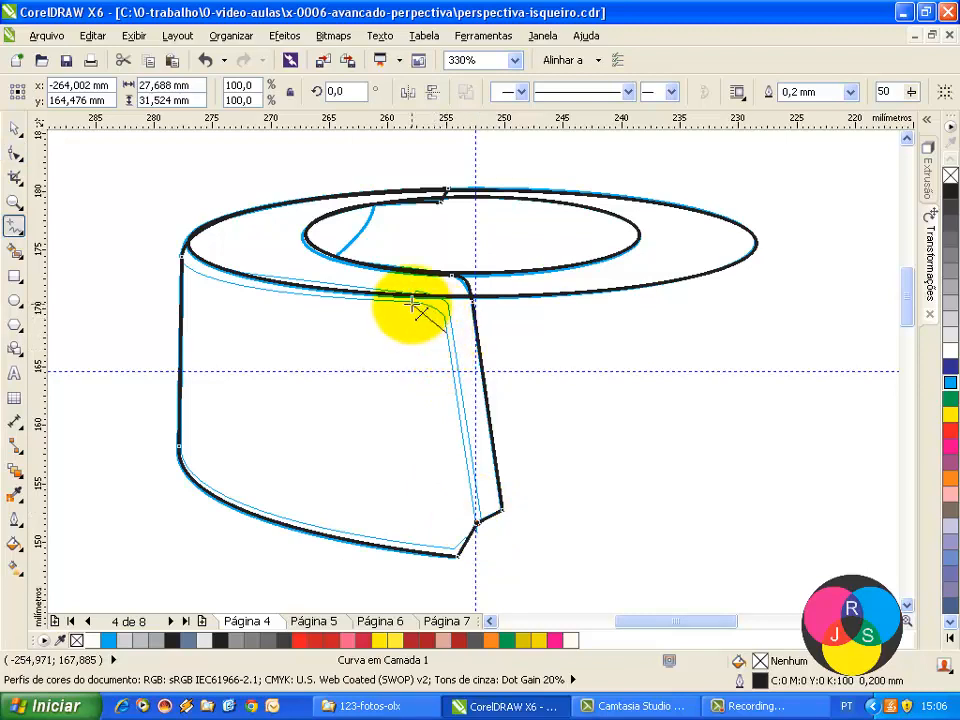
left_click(411, 301)
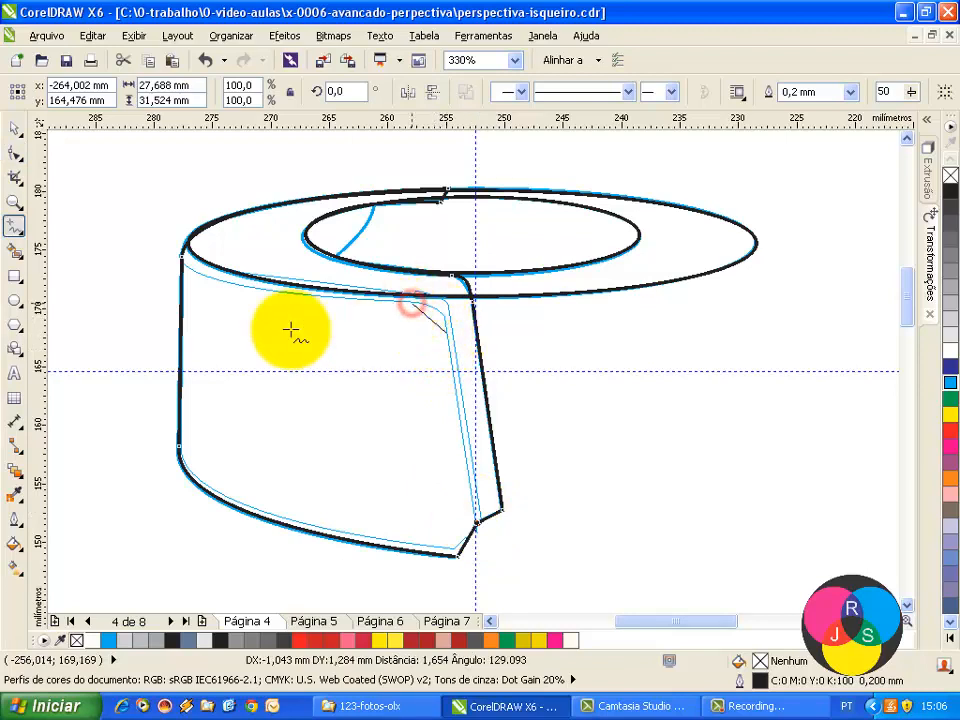
left_click(418, 304)
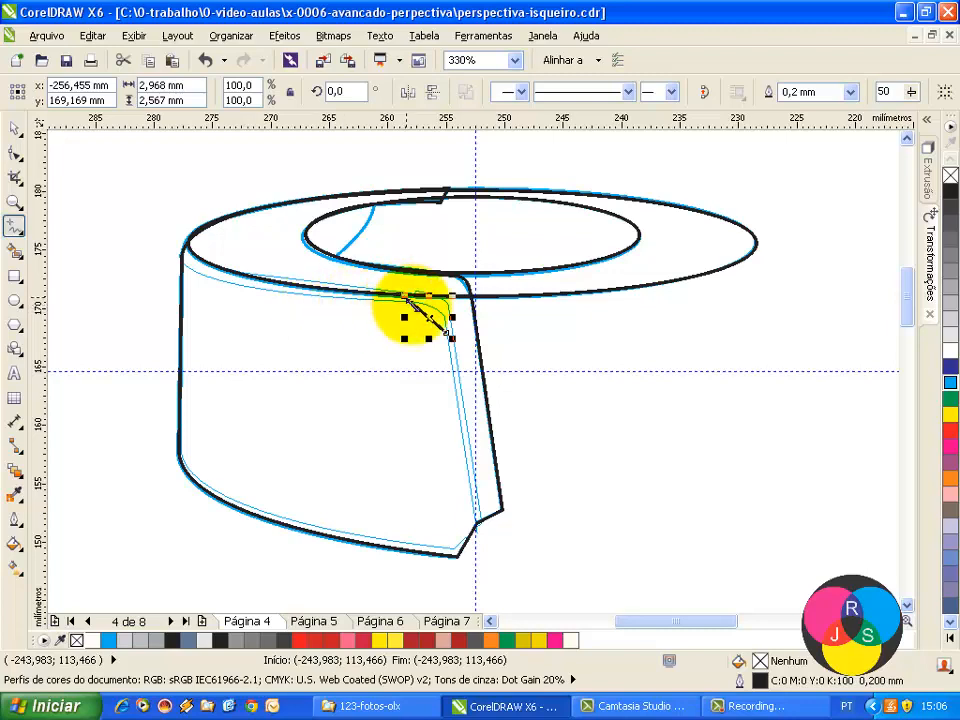
left_click(414, 304)
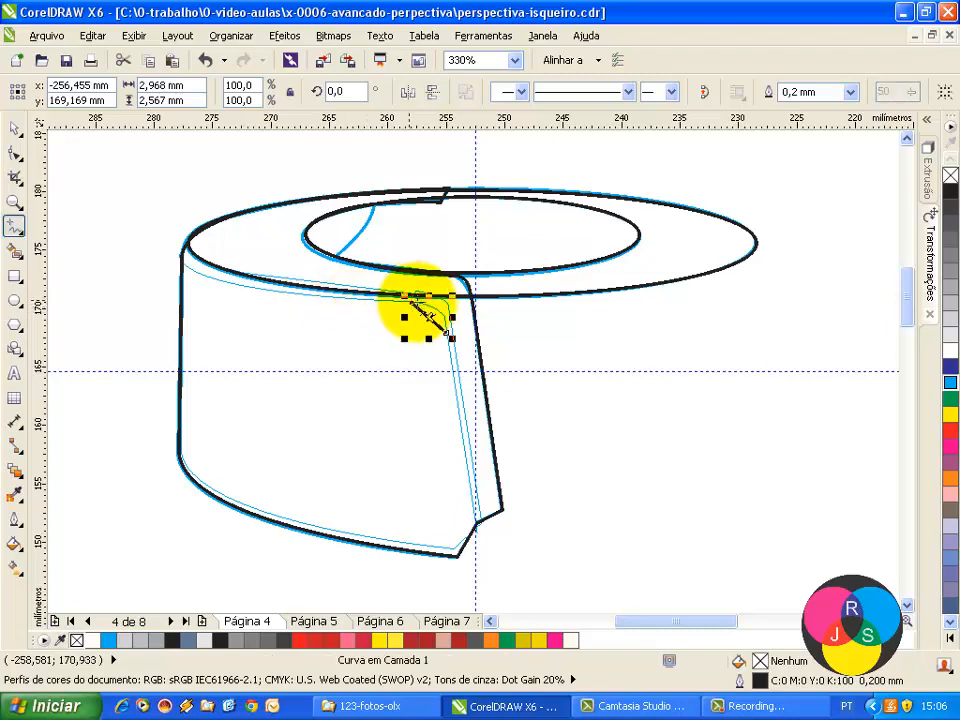
Continue the inner panel trace with straight segments along the top, left side, bottom and right side, closing it at its starting point.
left_click(412, 304)
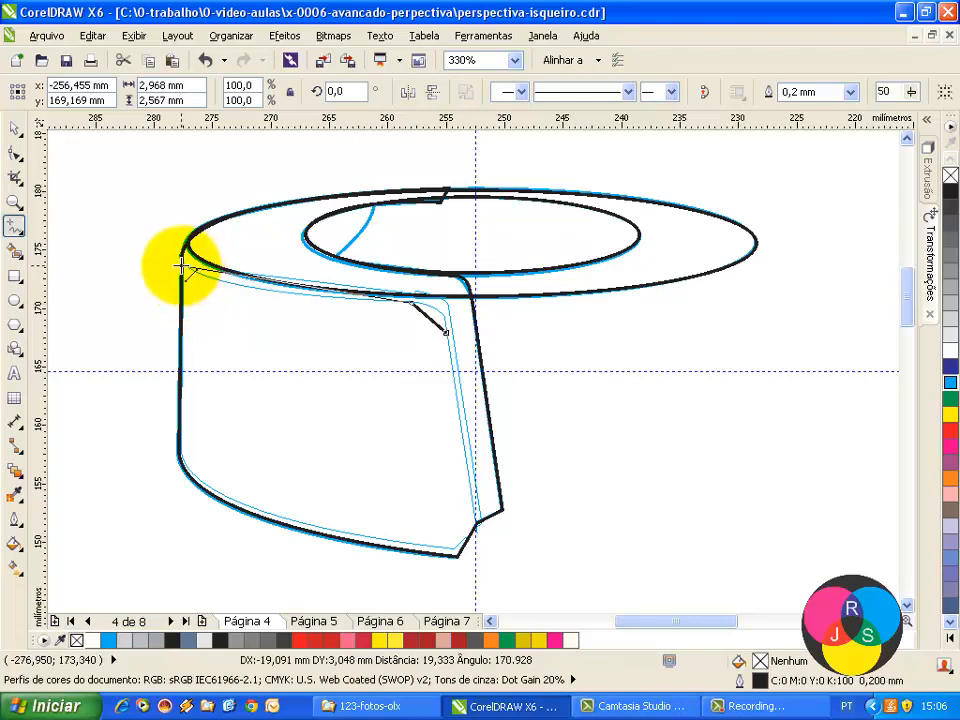
left_click(180, 264)
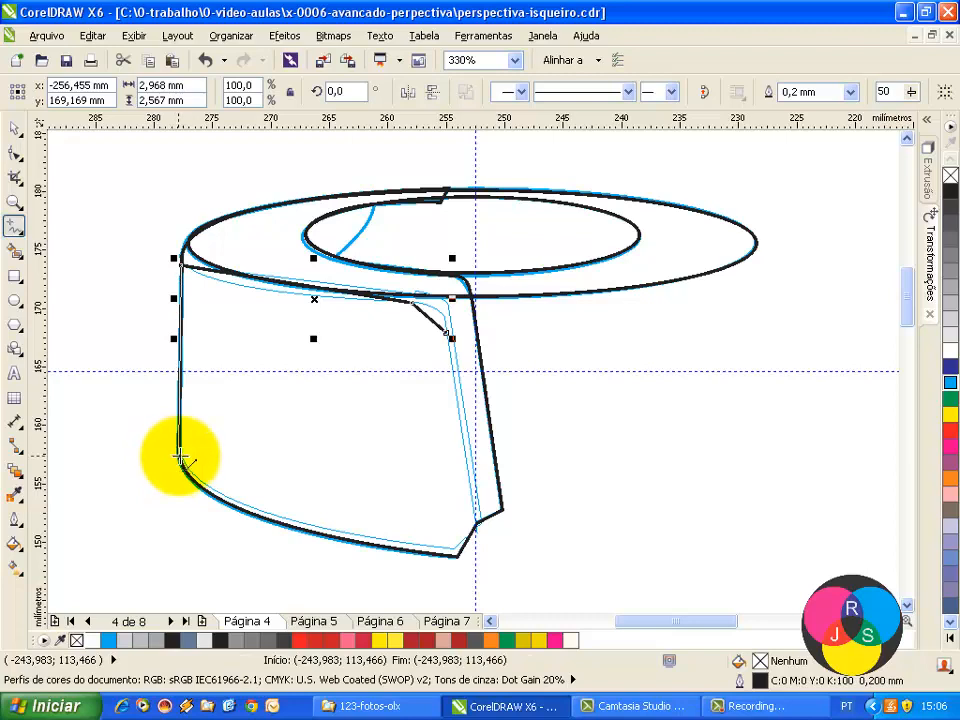
left_click(176, 456)
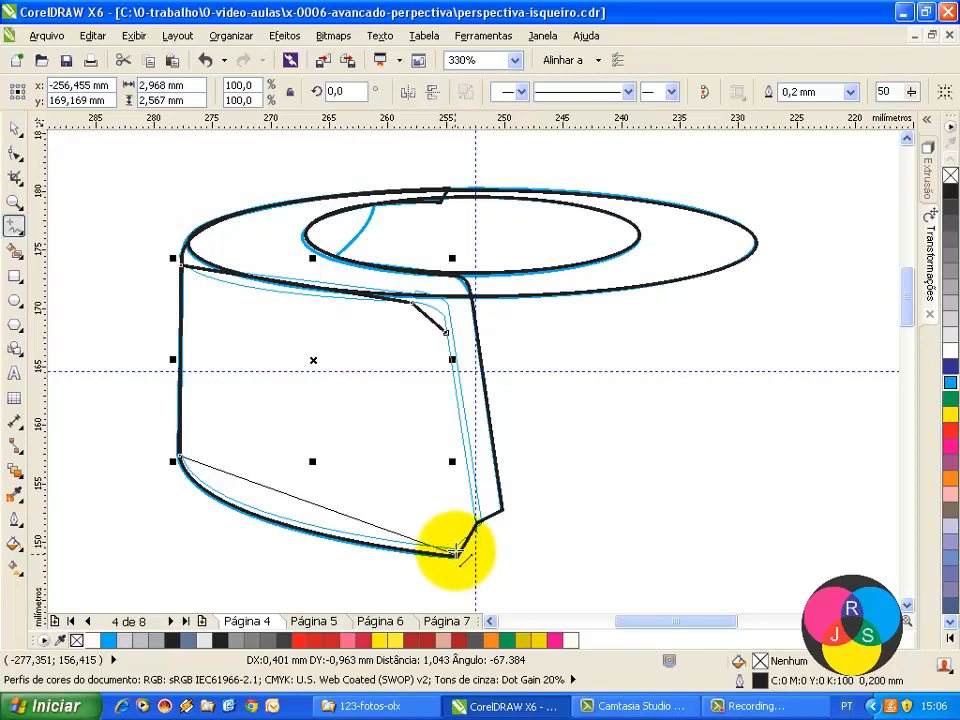
left_click(455, 550)
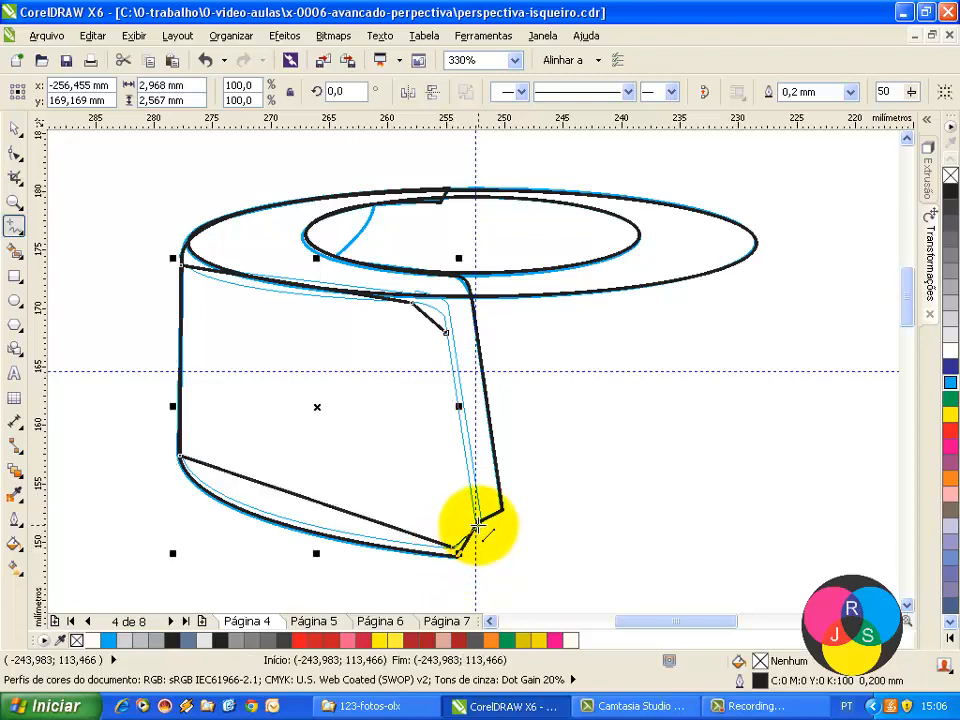
double_click(477, 525)
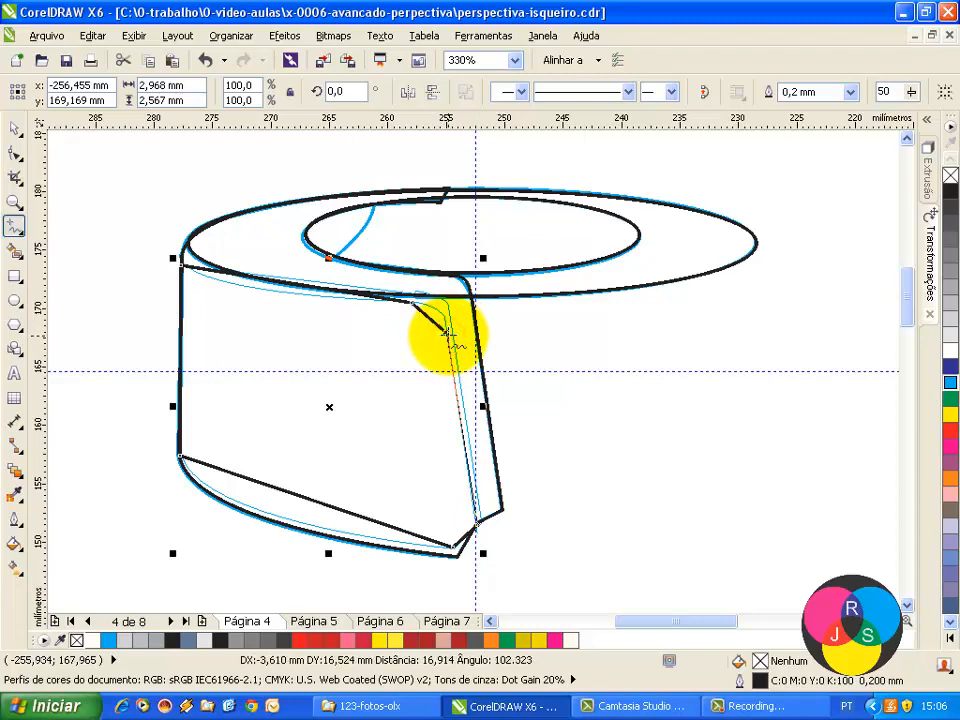
left_click(447, 333)
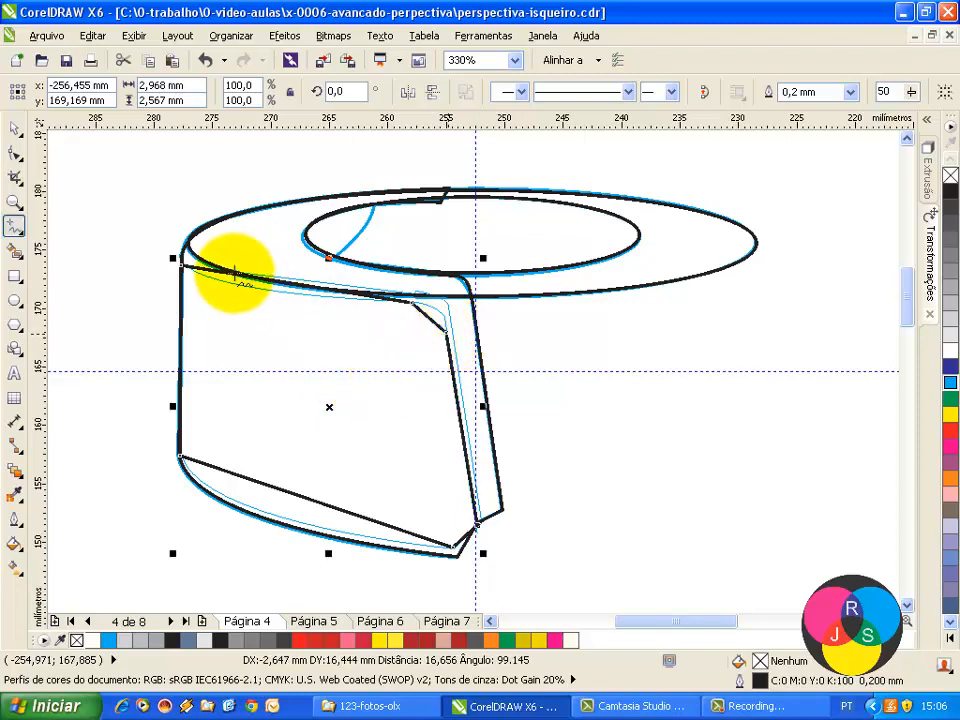
Draw a second open contour of straight Freehand segments from the lower right corner up, across the upper right corner and over to the left edge.
left_click(111, 172)
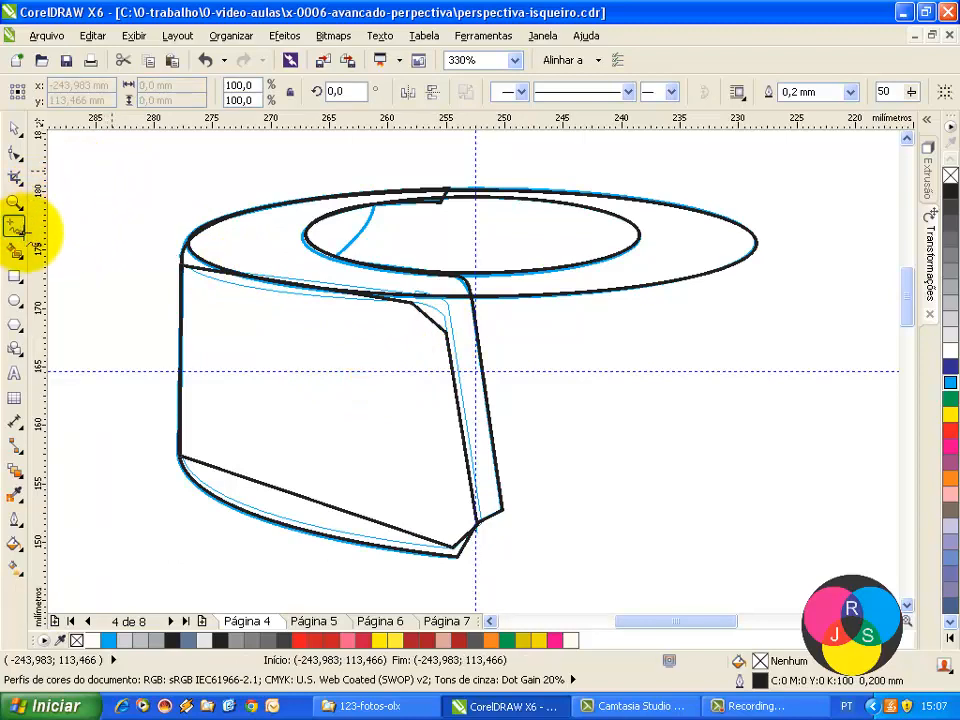
left_click(483, 516)
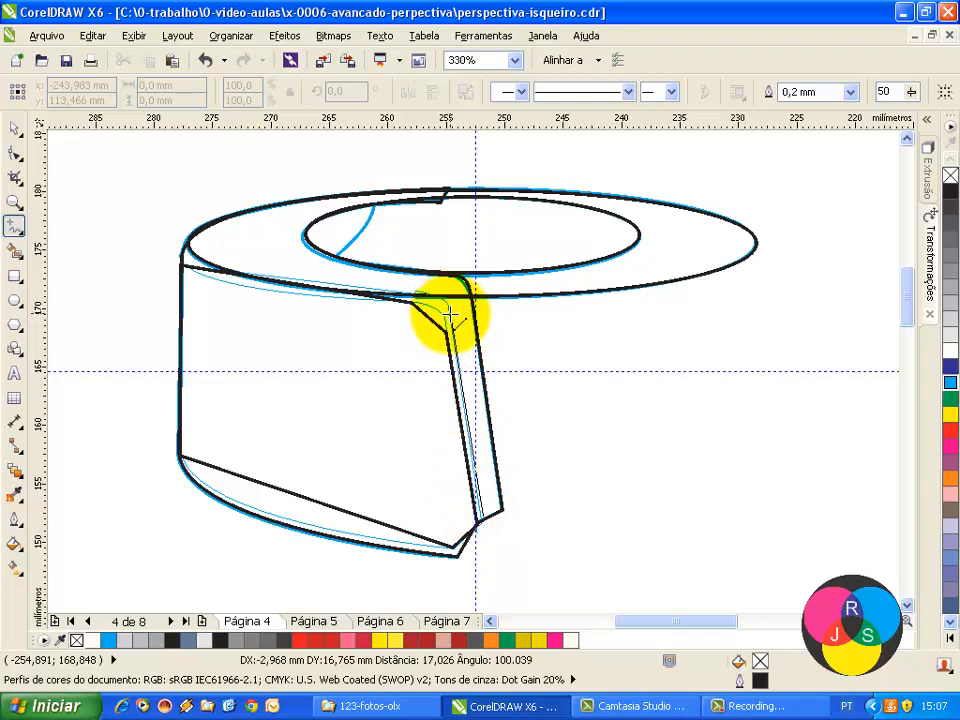
left_click(451, 315)
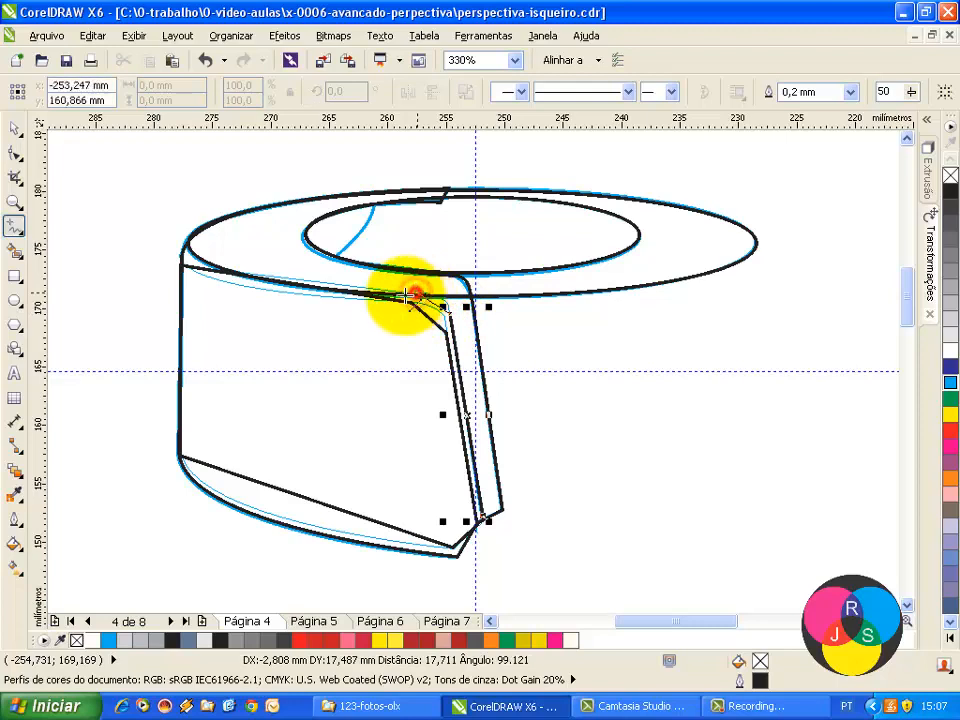
left_click(190, 257)
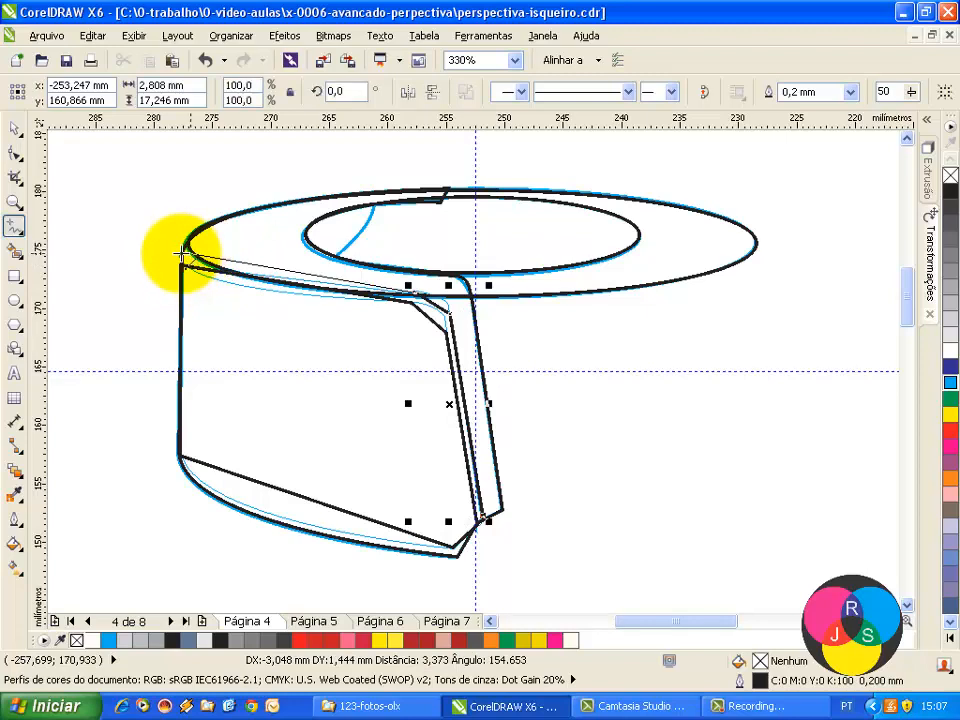
left_click(181, 248)
left_click(181, 248)
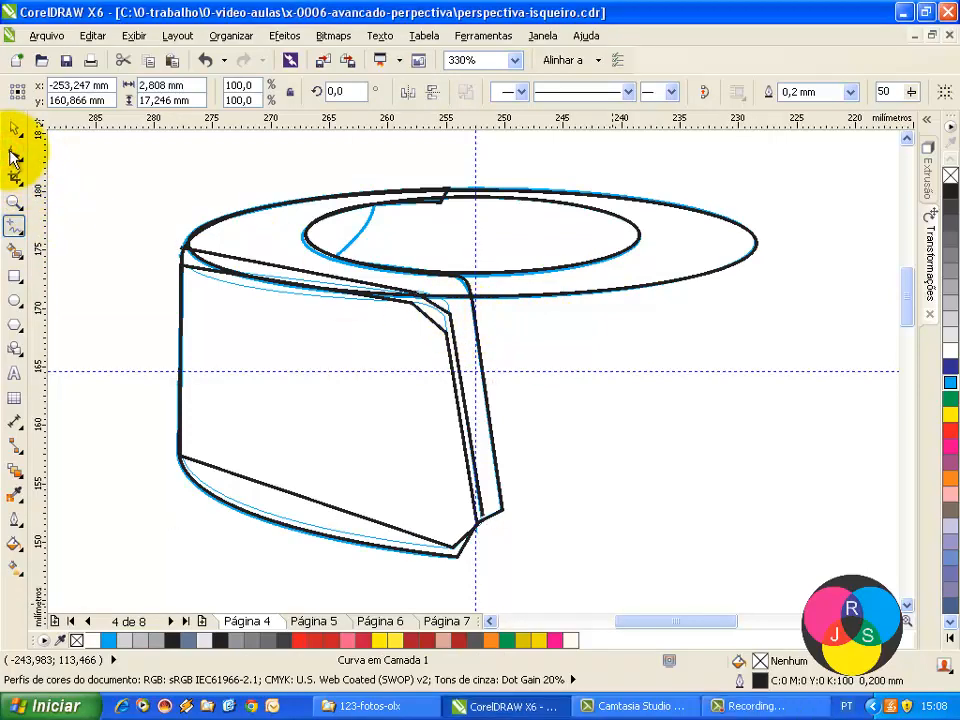
Convert the inner panel's bottom segment to a curve and bend it with its handles to follow the reference's lower edge.
left_click(300, 503)
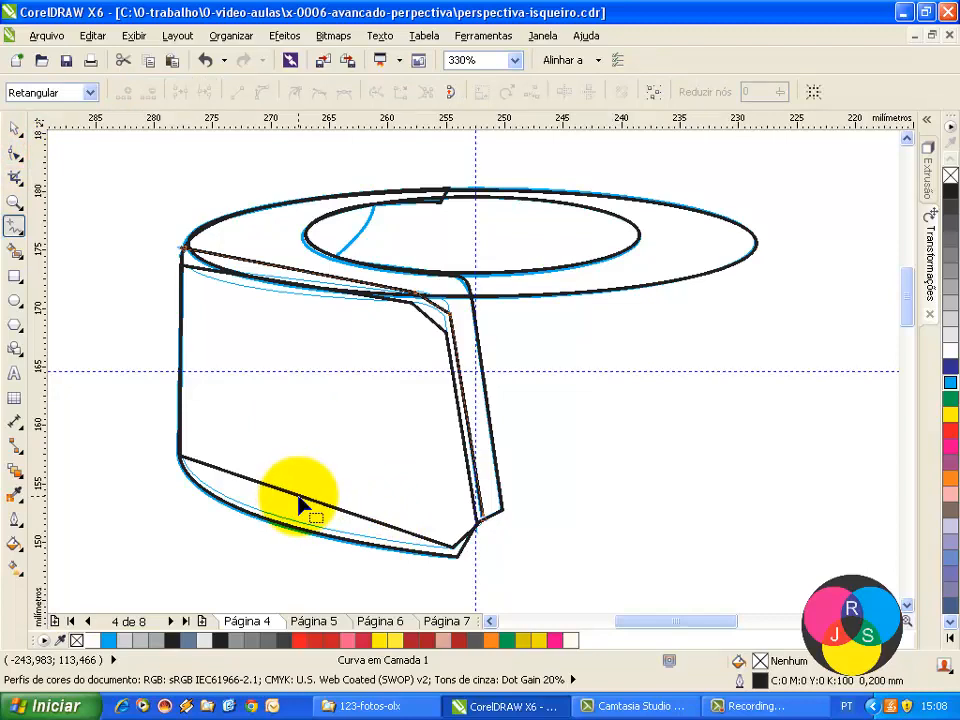
left_click(300, 503)
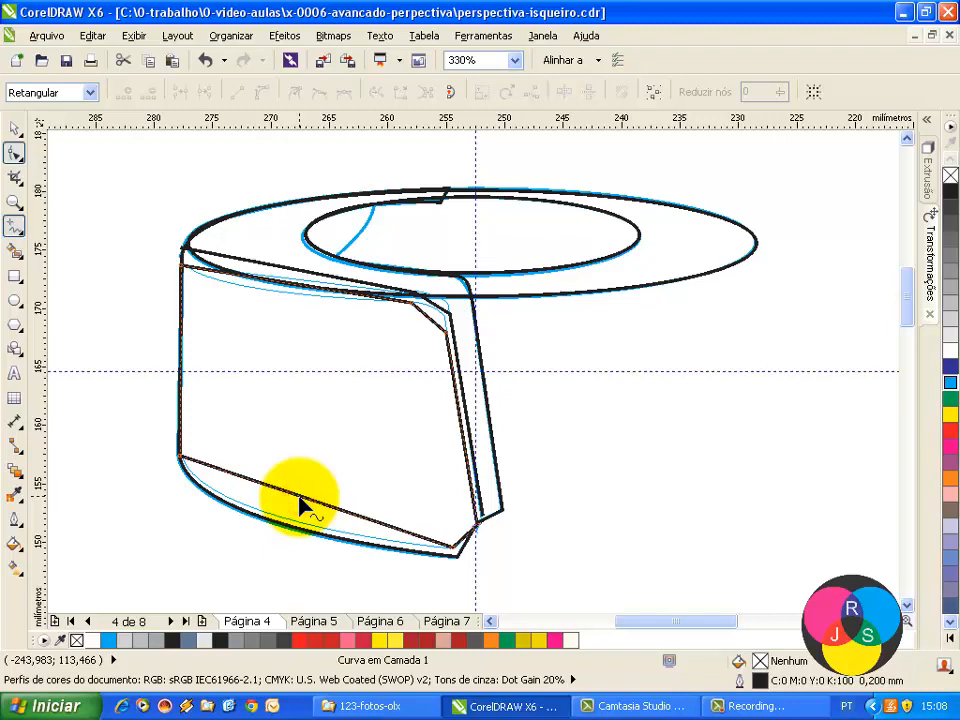
left_click(300, 497)
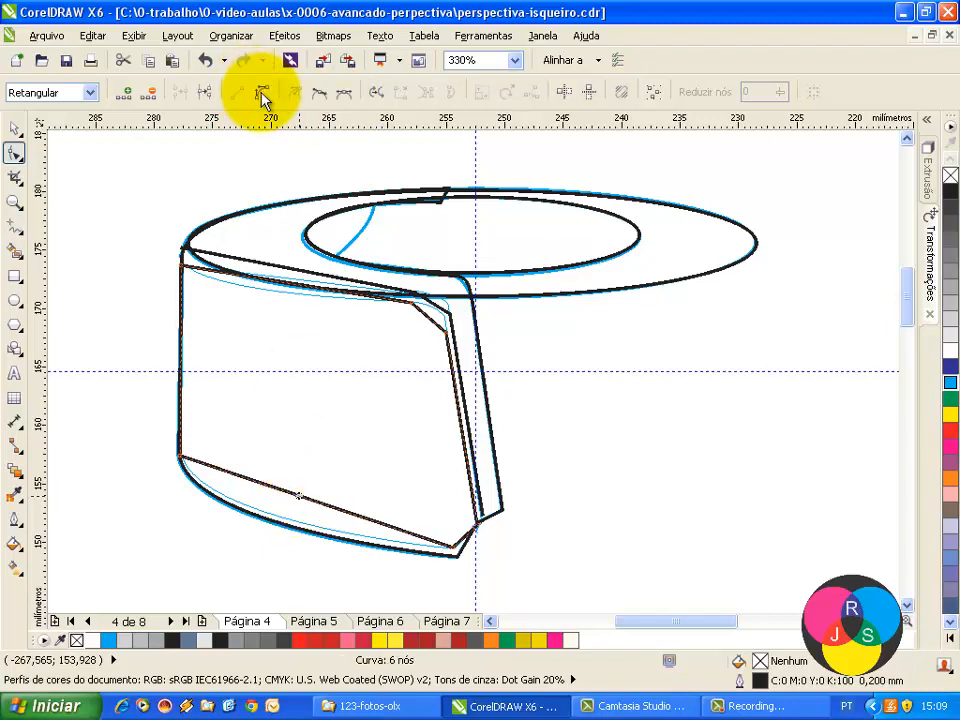
left_click(262, 93)
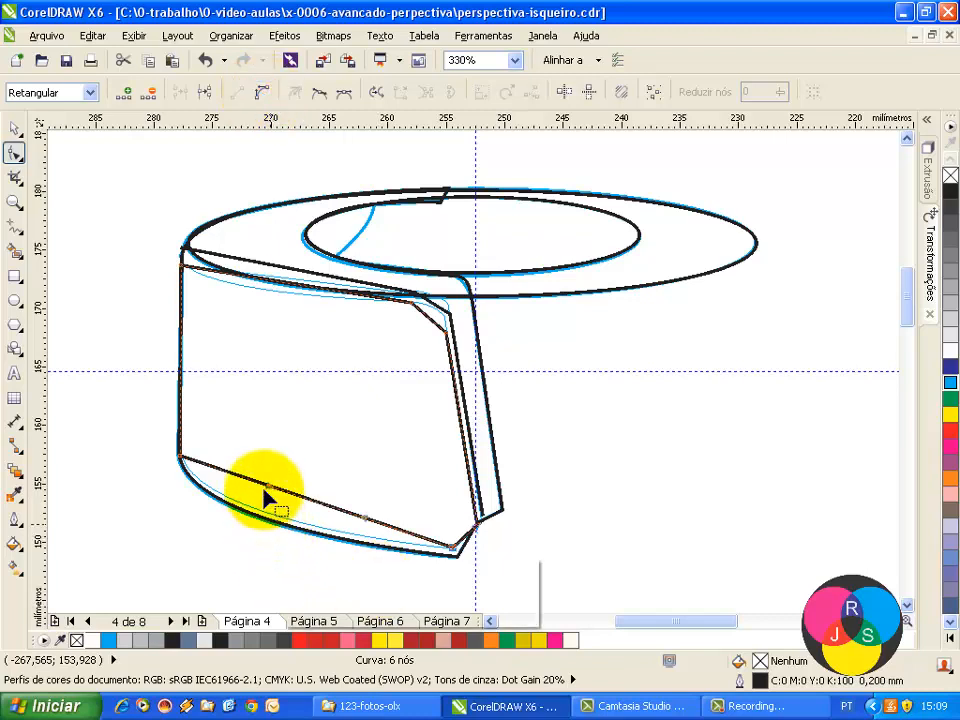
left_click_drag(269, 489, 215, 525)
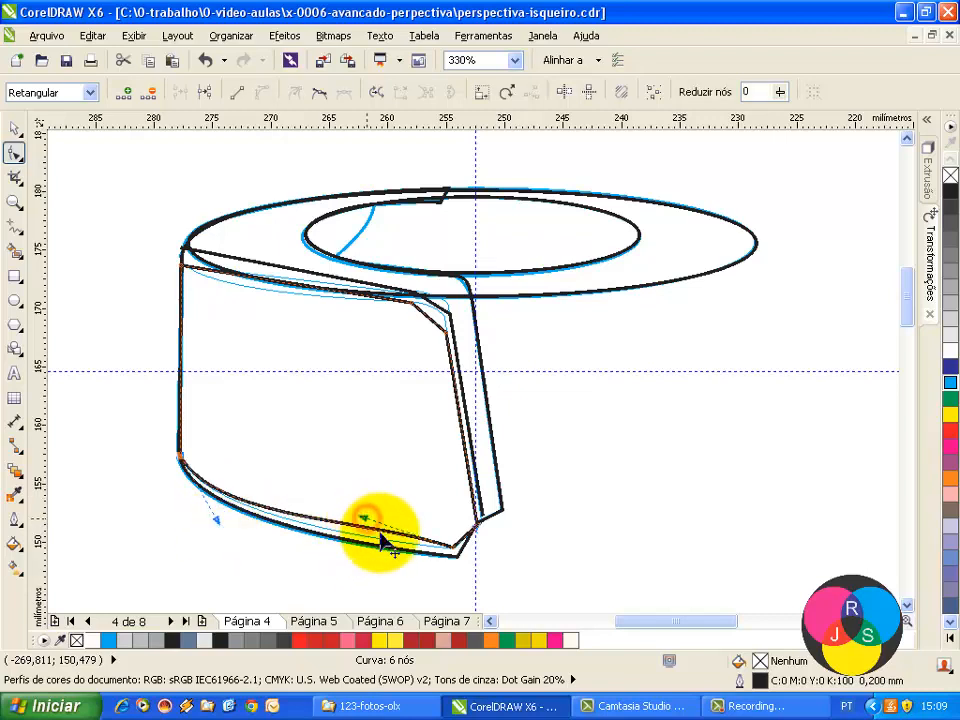
left_click(381, 543)
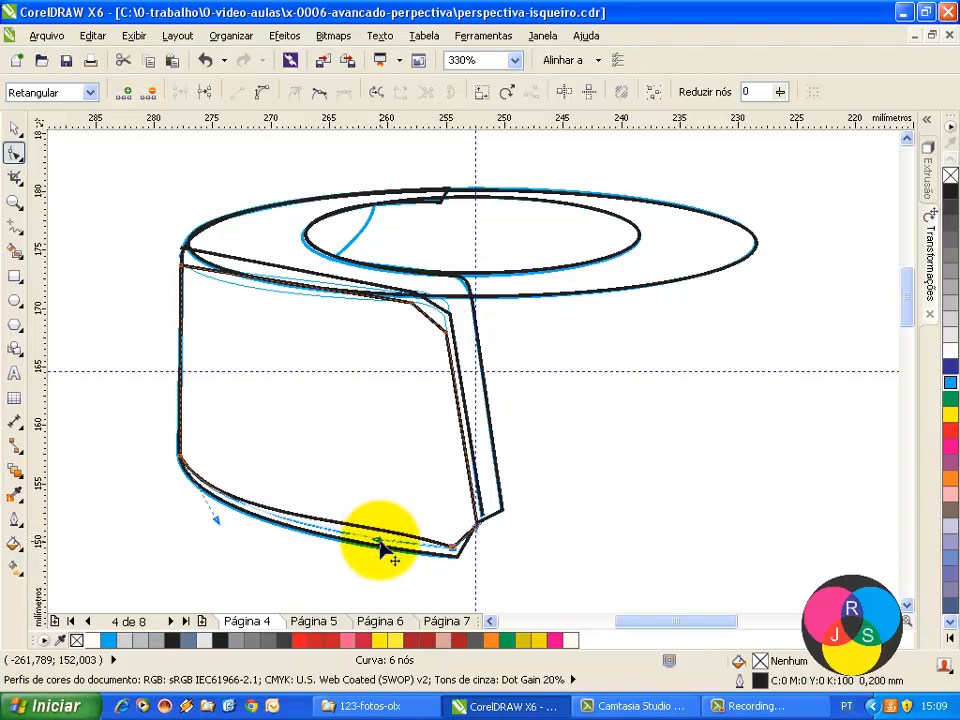
Convert the short segment across the inner panel's upper right corner to a curve and round it to the reference.
left_click_drag(440, 338, 423, 320)
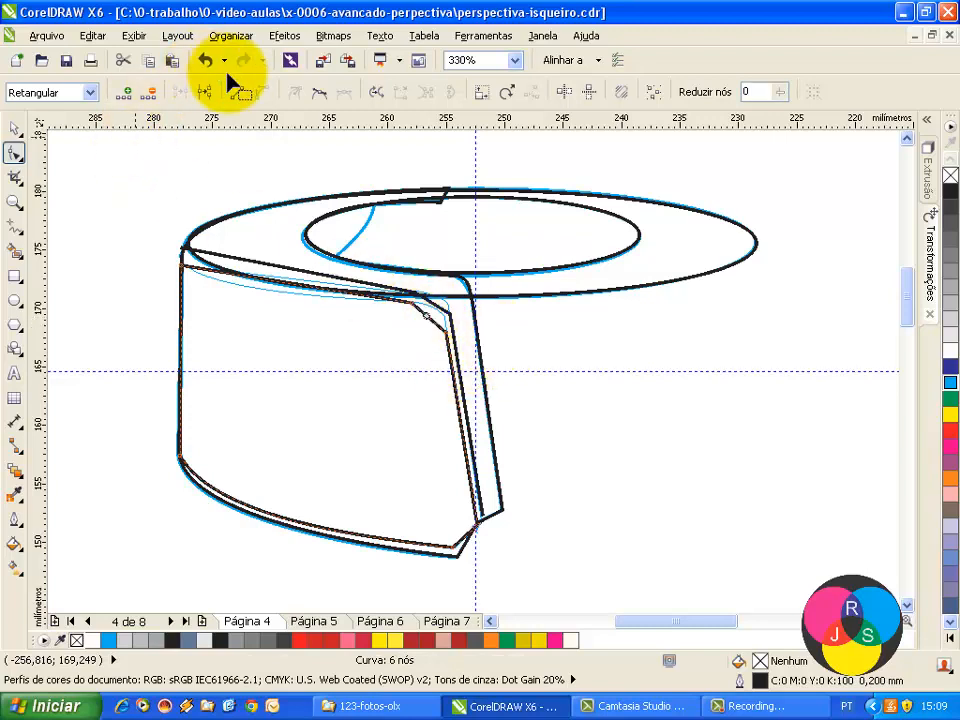
left_click(264, 95)
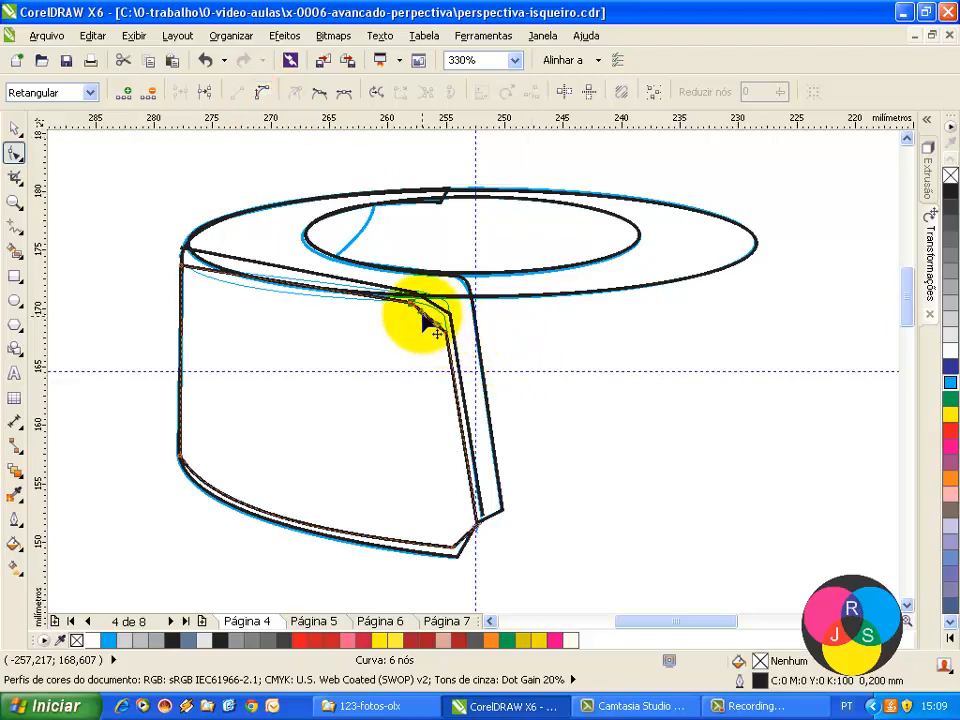
mouse_move(424, 320)
left_mouse_down()
mouse_move(420, 313)
mouse_move(439, 317)
mouse_move(441, 338)
mouse_move(443, 321)
left_mouse_up()
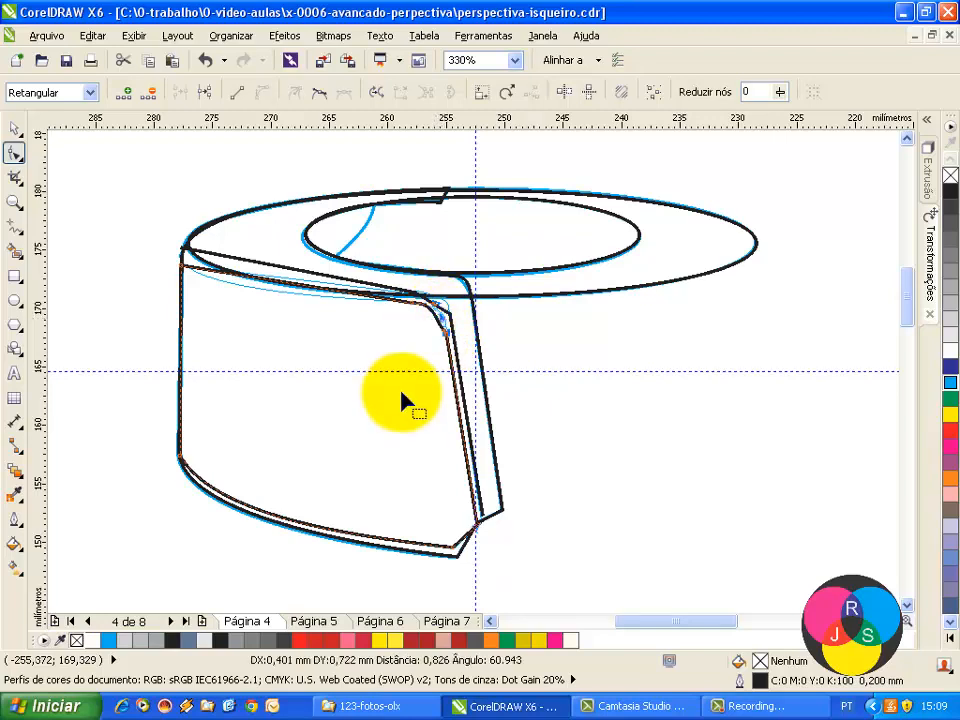
Raise the inner panel's upper left node, then convert the panel's top segment to a curve and bow it downward.
left_click(184, 271)
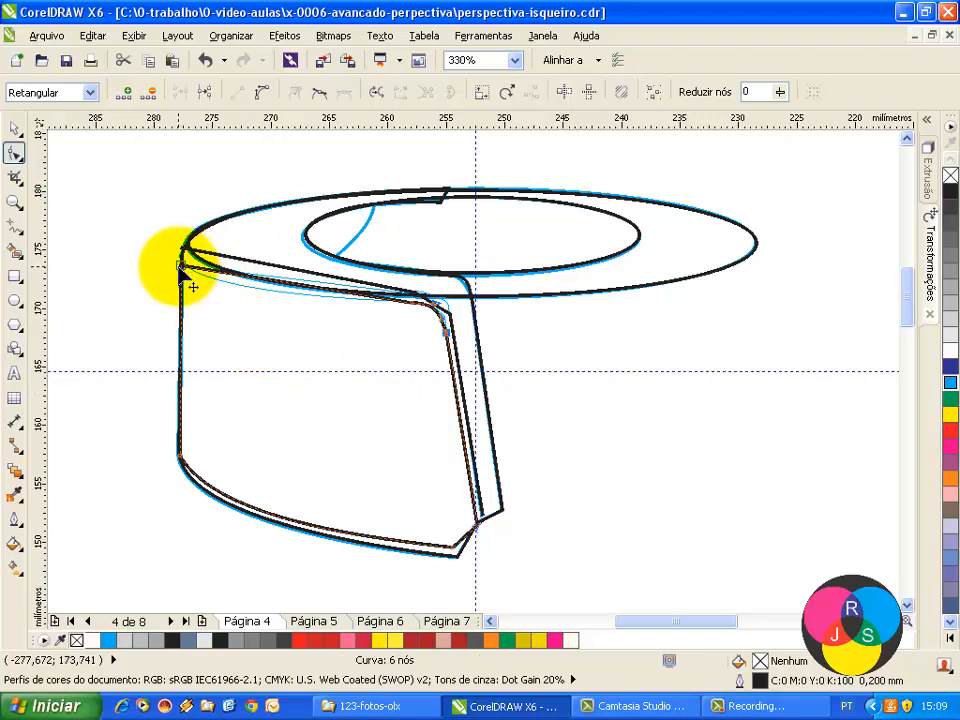
left_click_drag(195, 285, 195, 277)
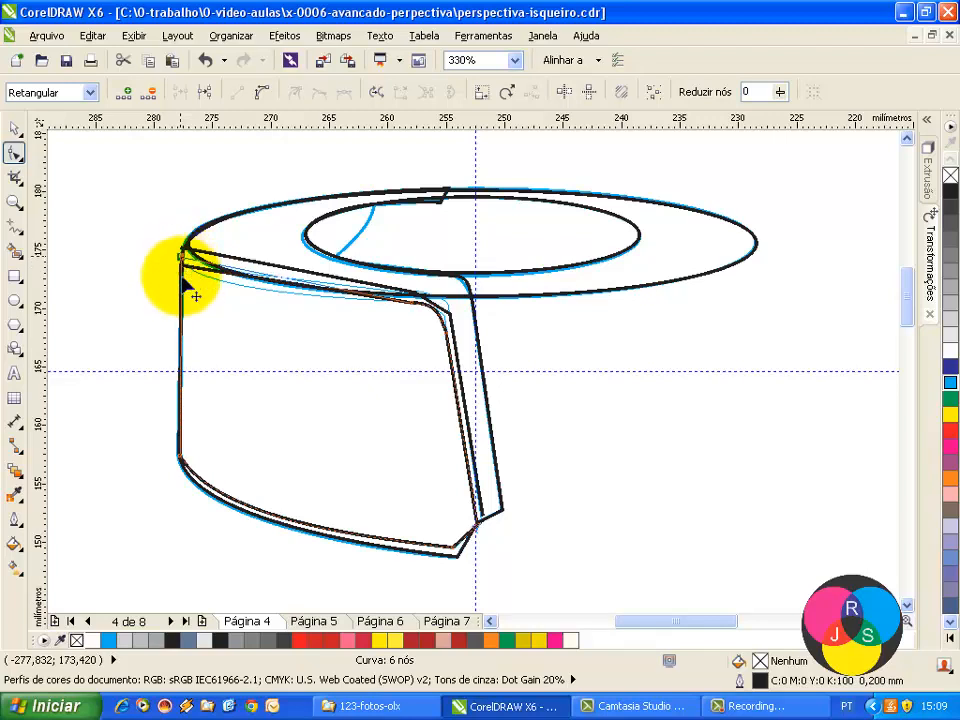
left_click_drag(257, 274, 257, 273)
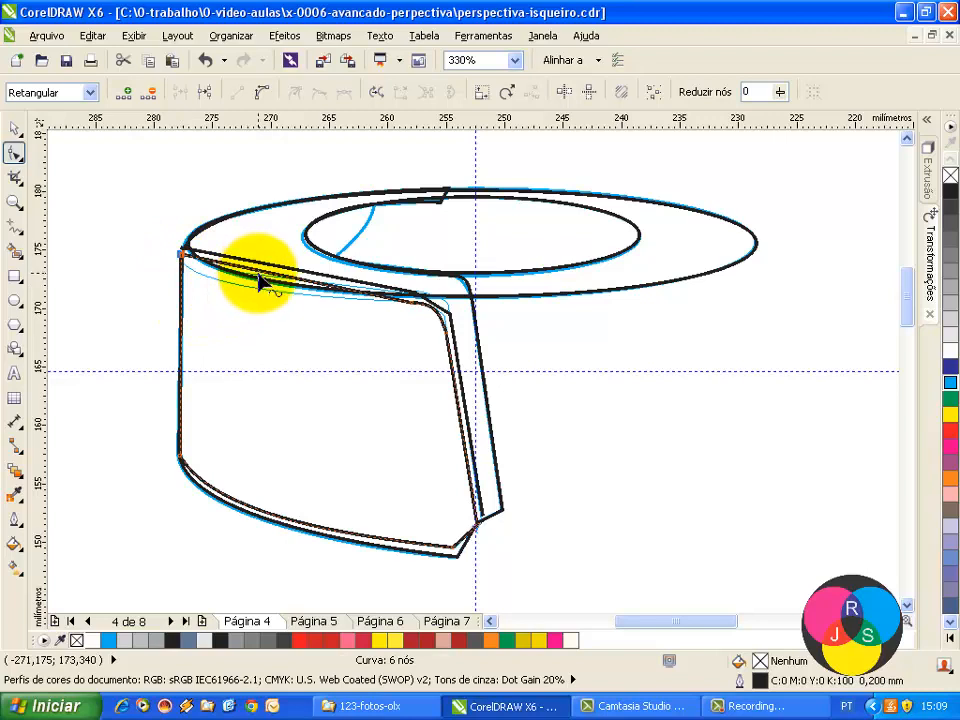
left_click(187, 256)
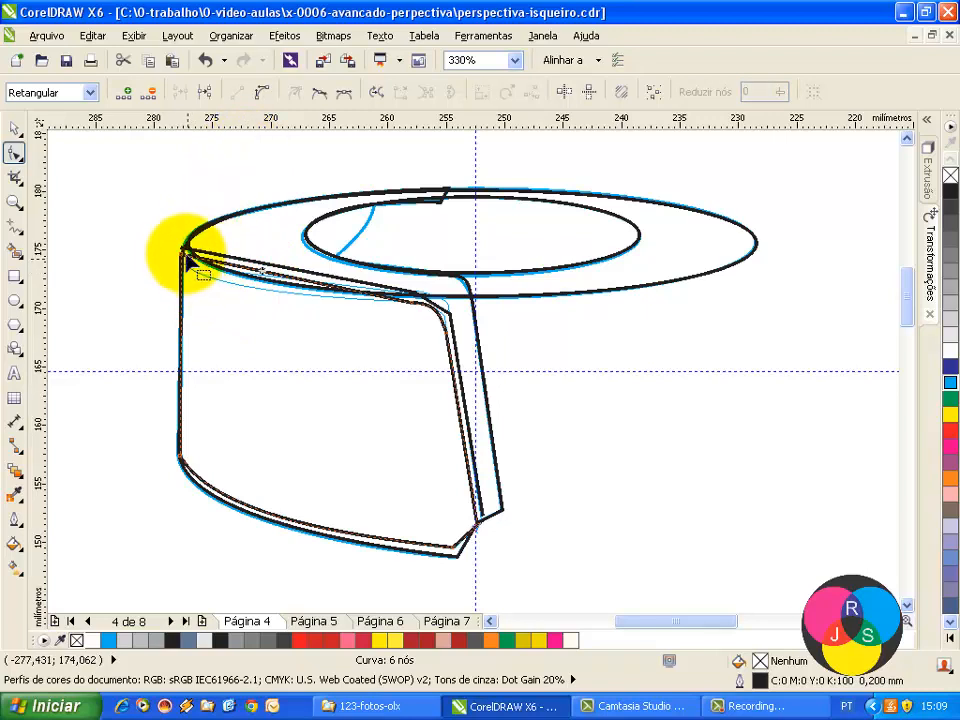
left_click(263, 94)
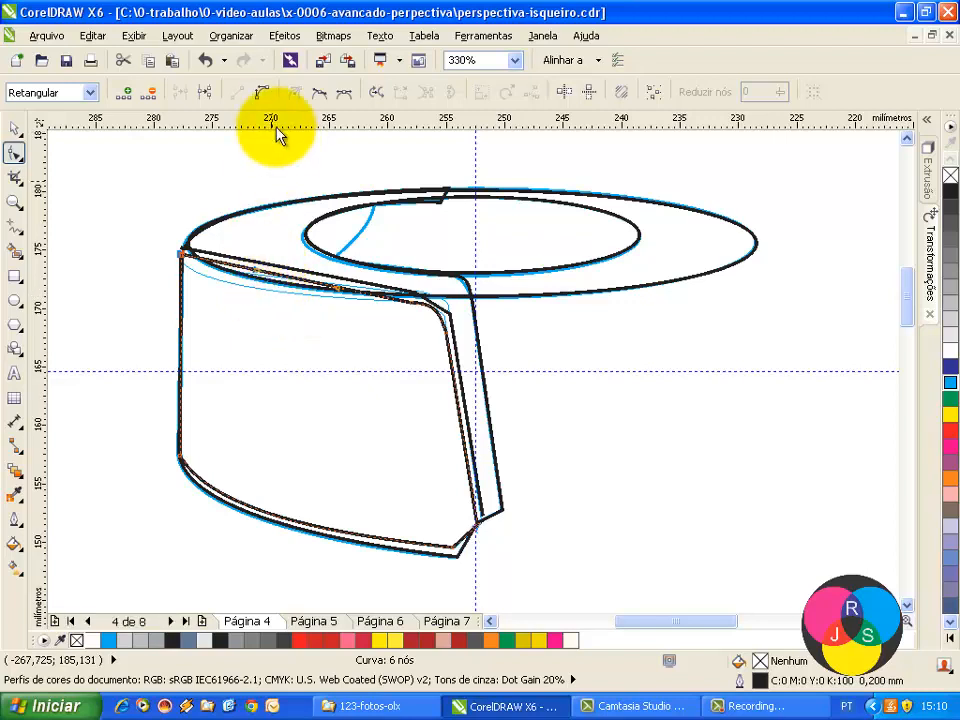
left_click(259, 93)
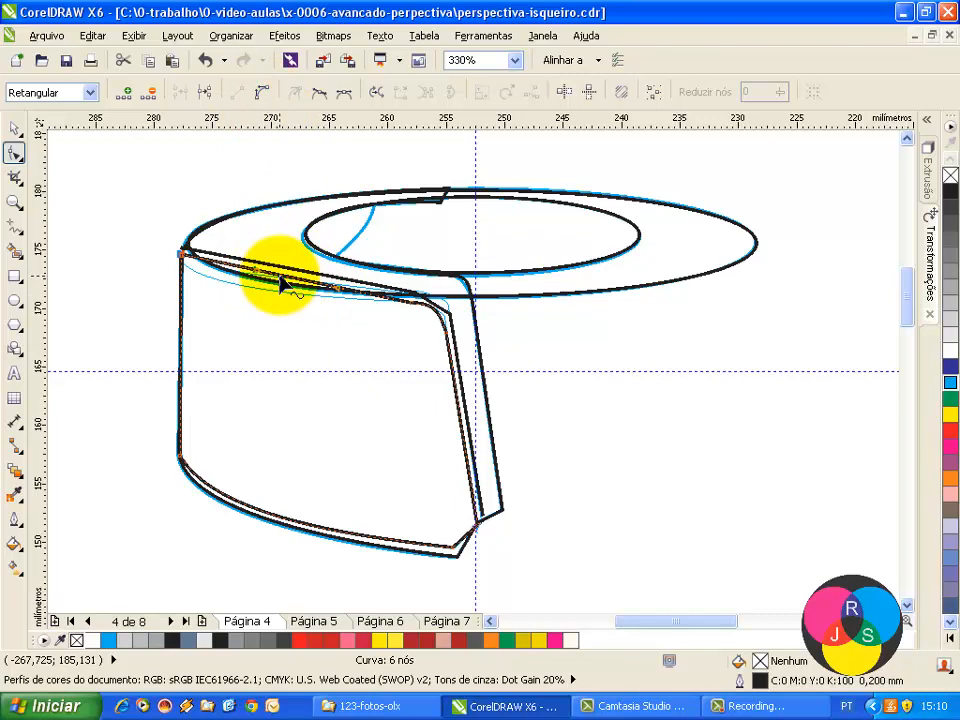
left_click_drag(282, 283, 257, 296)
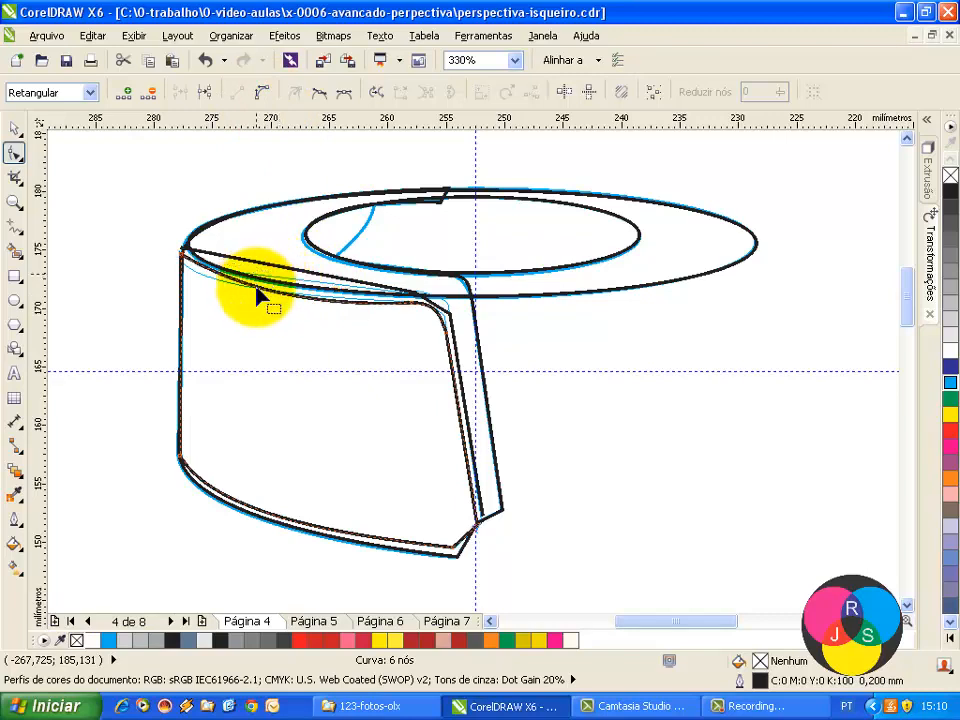
Adjust both curve handles of the inner panel's top edge so it follows the reference arc below the outer ellipse.
left_click(183, 252)
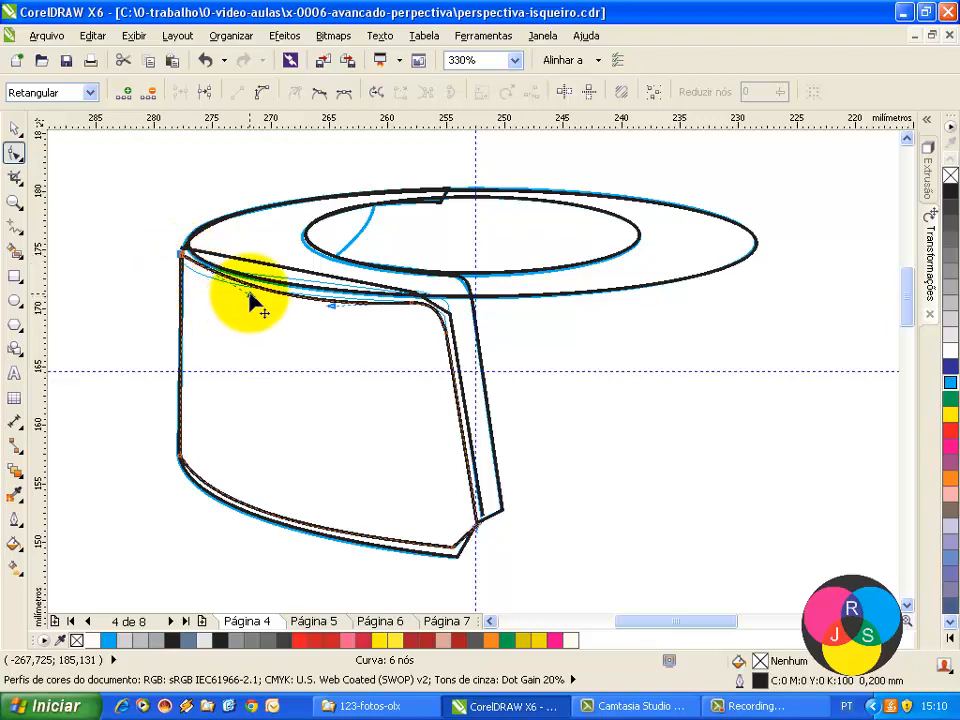
left_click_drag(250, 300, 199, 279)
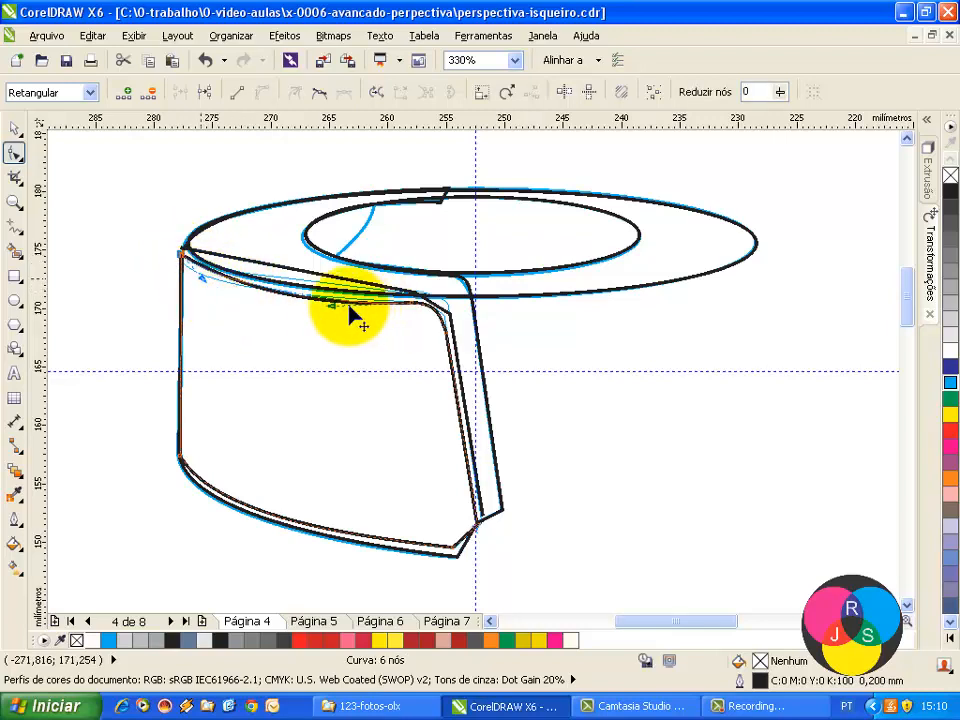
mouse_move(334, 306)
left_mouse_down()
mouse_move(366, 302)
mouse_move(343, 311)
left_mouse_up()
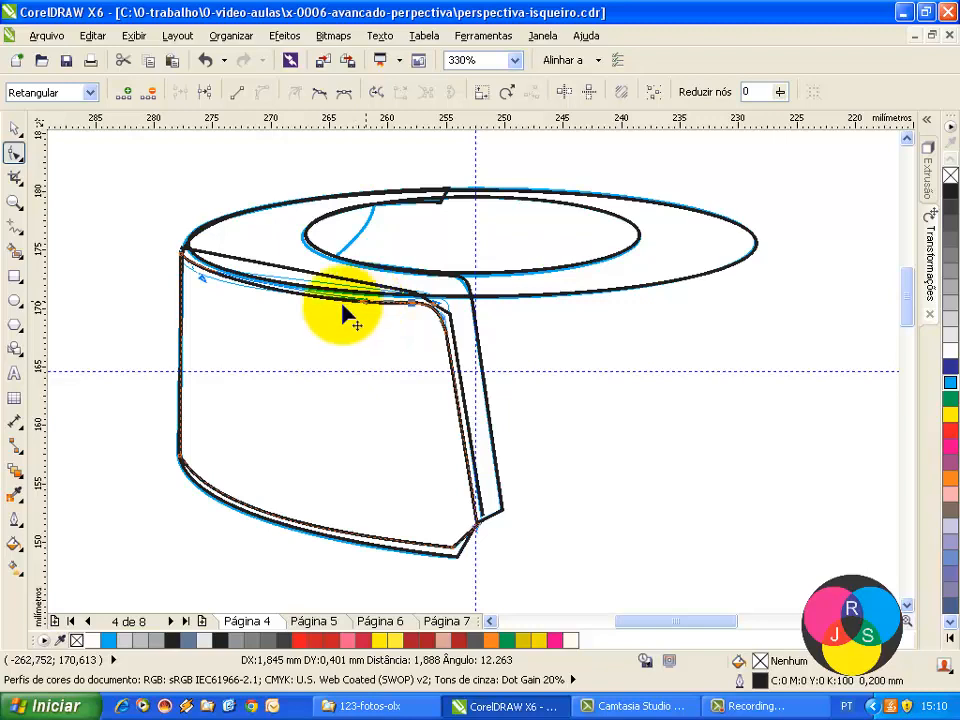
left_click(200, 285)
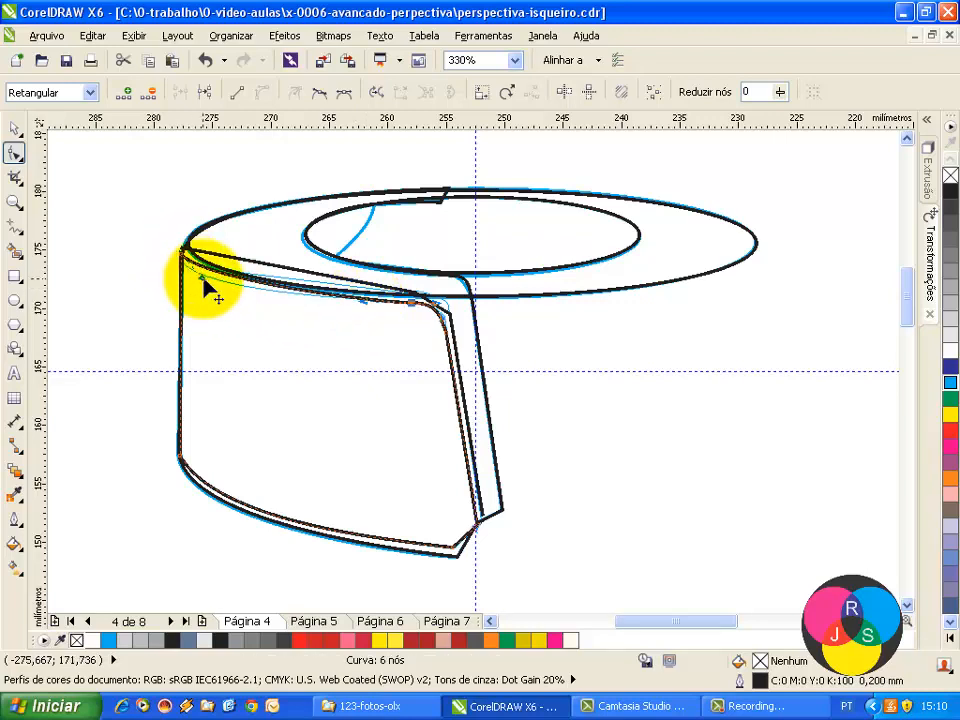
left_click_drag(200, 280, 213, 279)
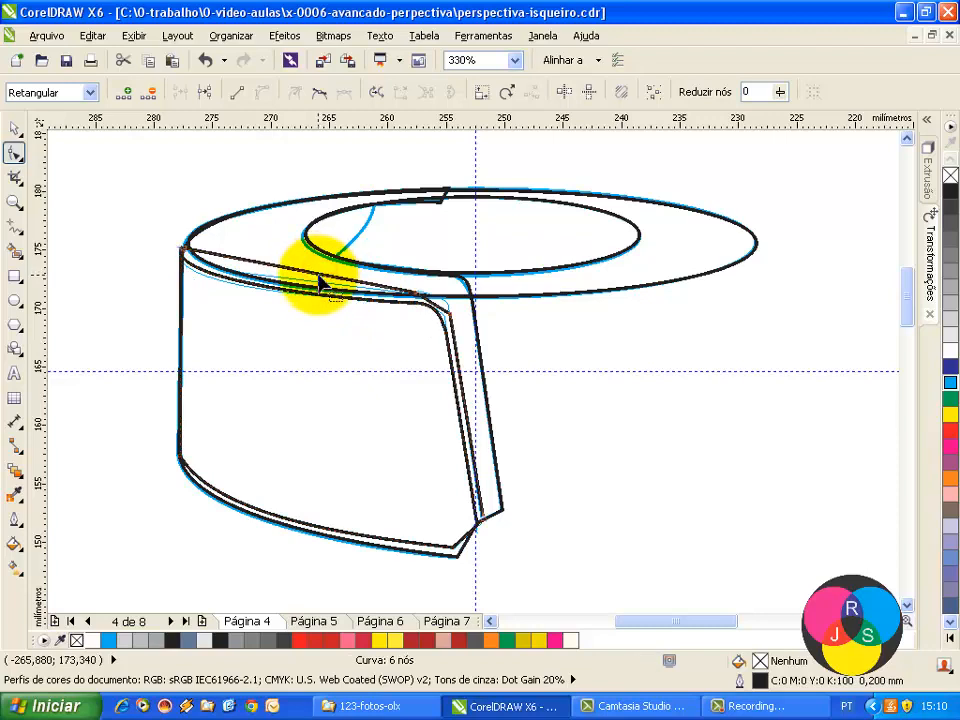
Convert the second contour's short upper right corner segment to a curve and round it parallel to the inner panel's corner.
left_click(441, 313)
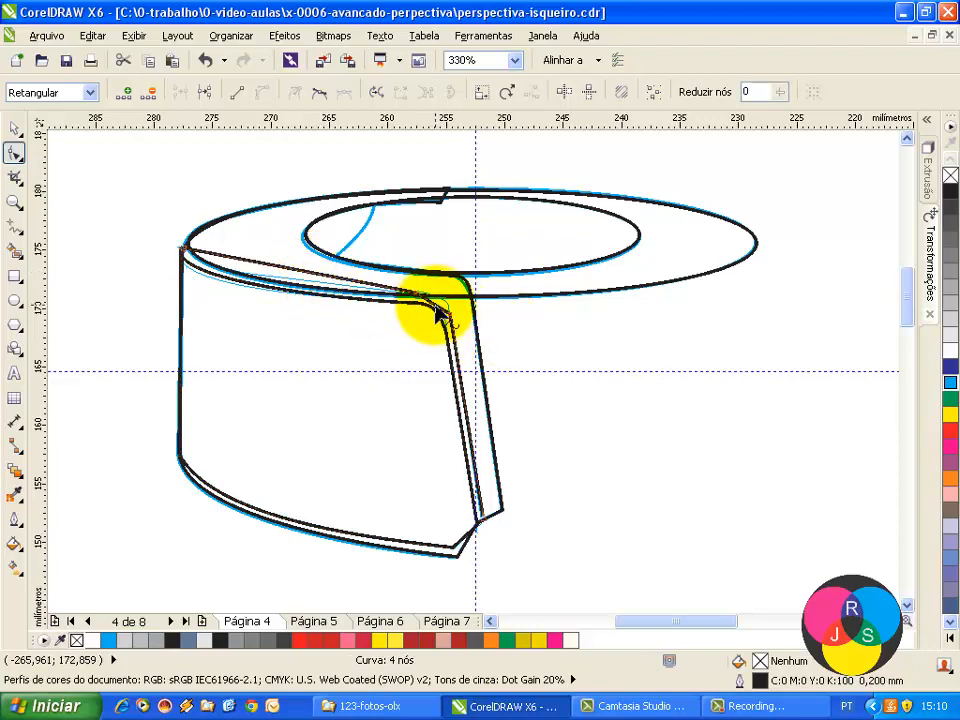
left_click(441, 313)
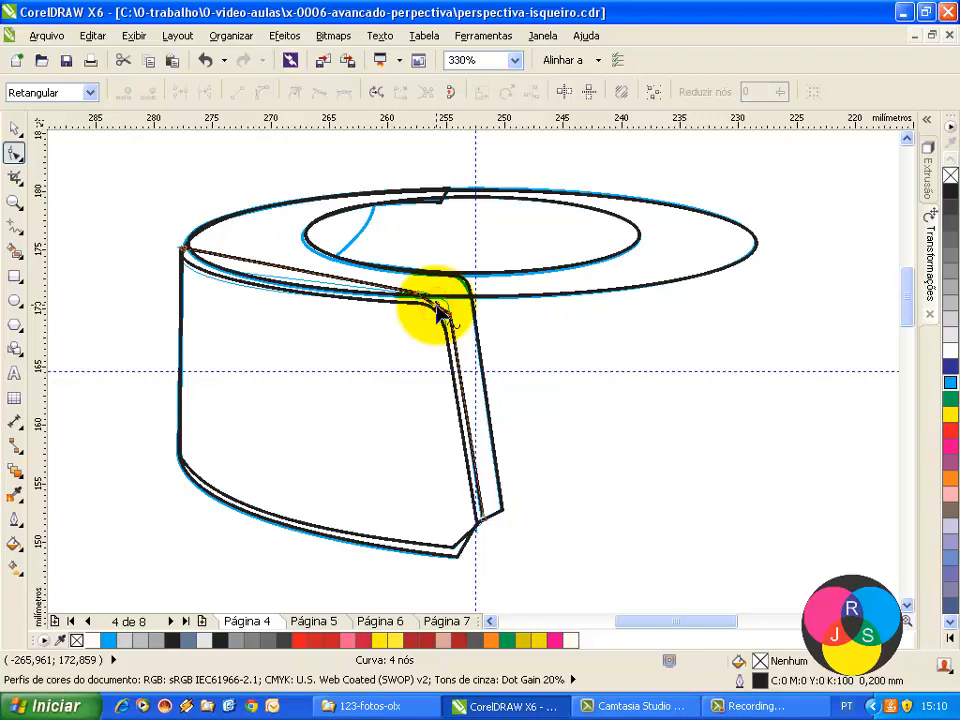
left_click(441, 313)
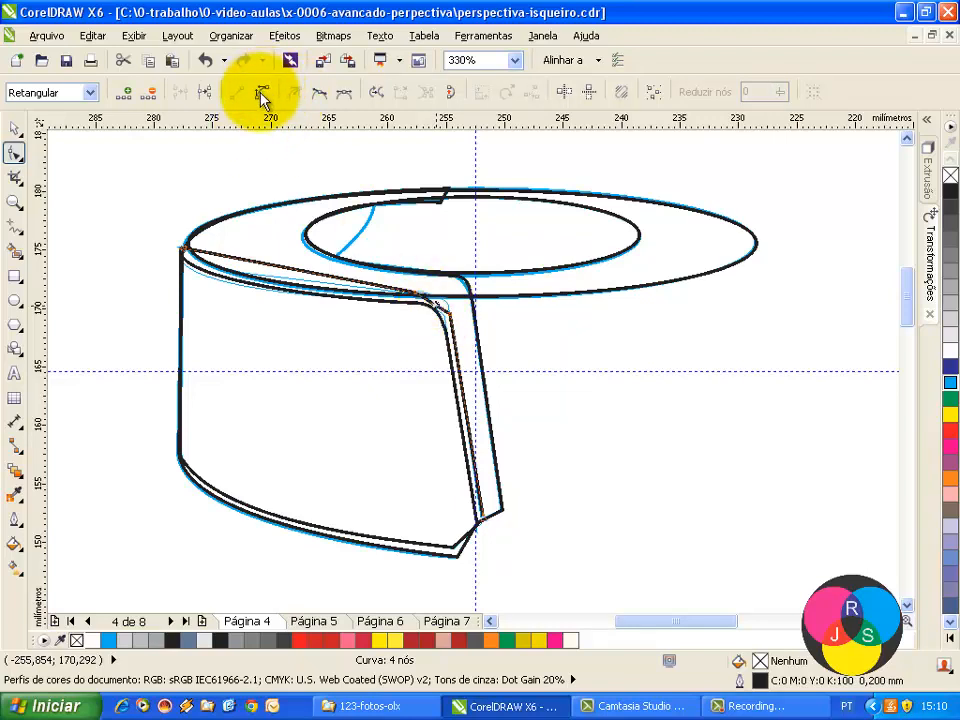
left_click(260, 95)
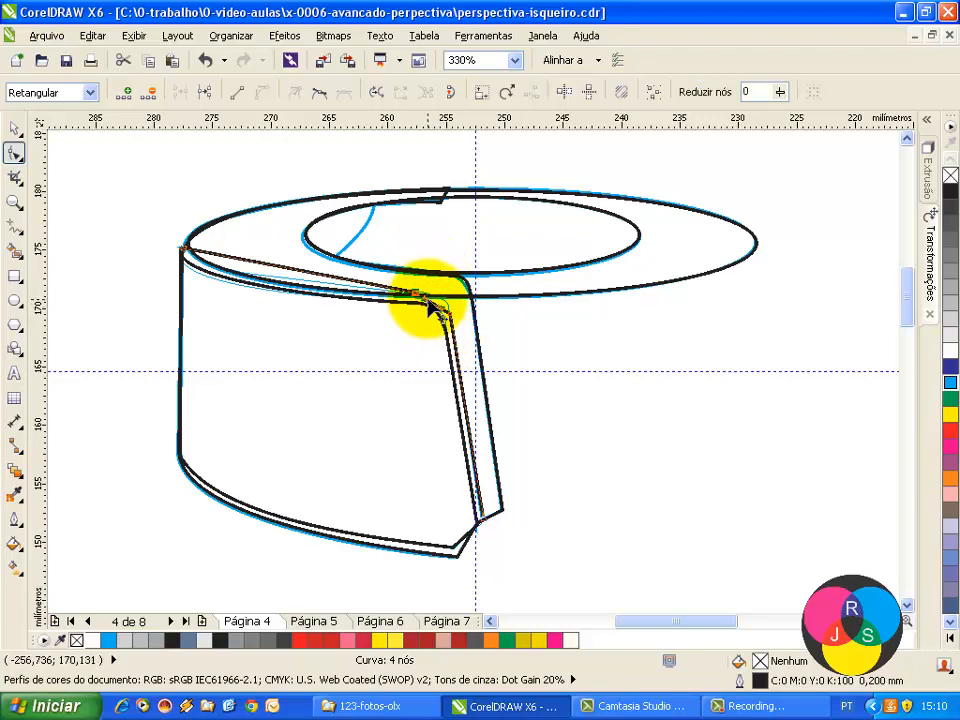
left_click(432, 298)
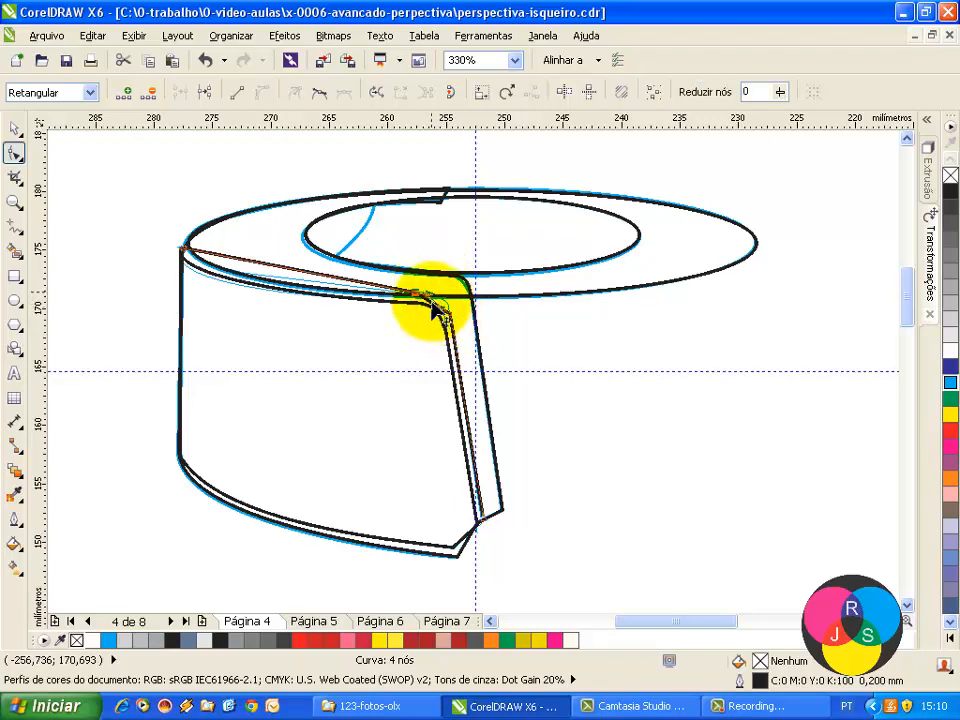
left_click_drag(444, 313, 447, 306)
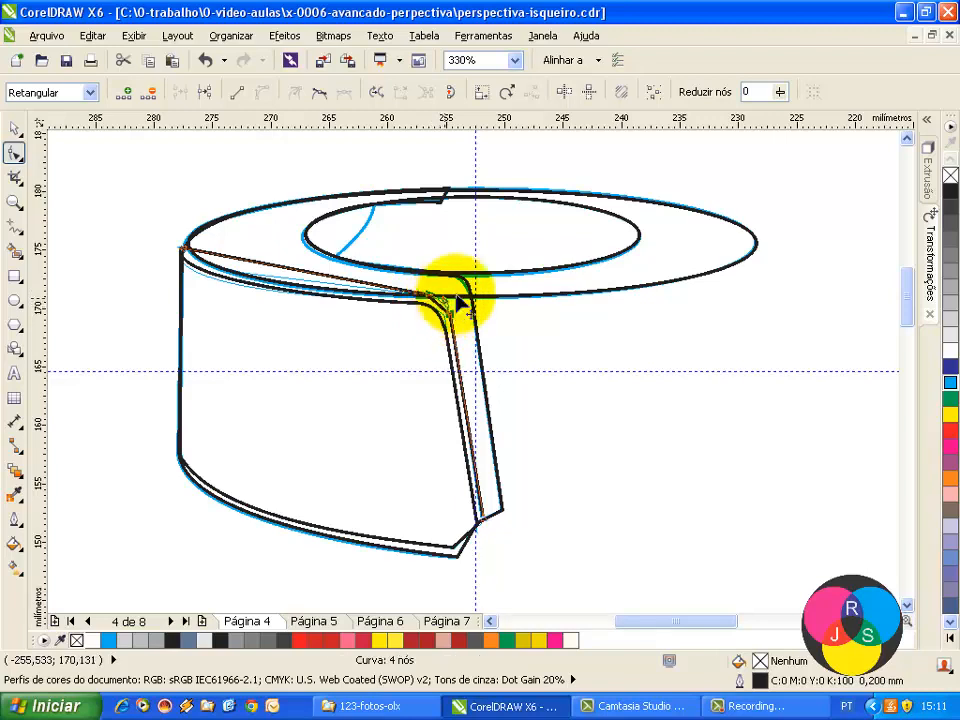
Delete the outer and inner black ellipses traced over the blue reference ellipses.
left_click_drag(508, 262, 562, 287)
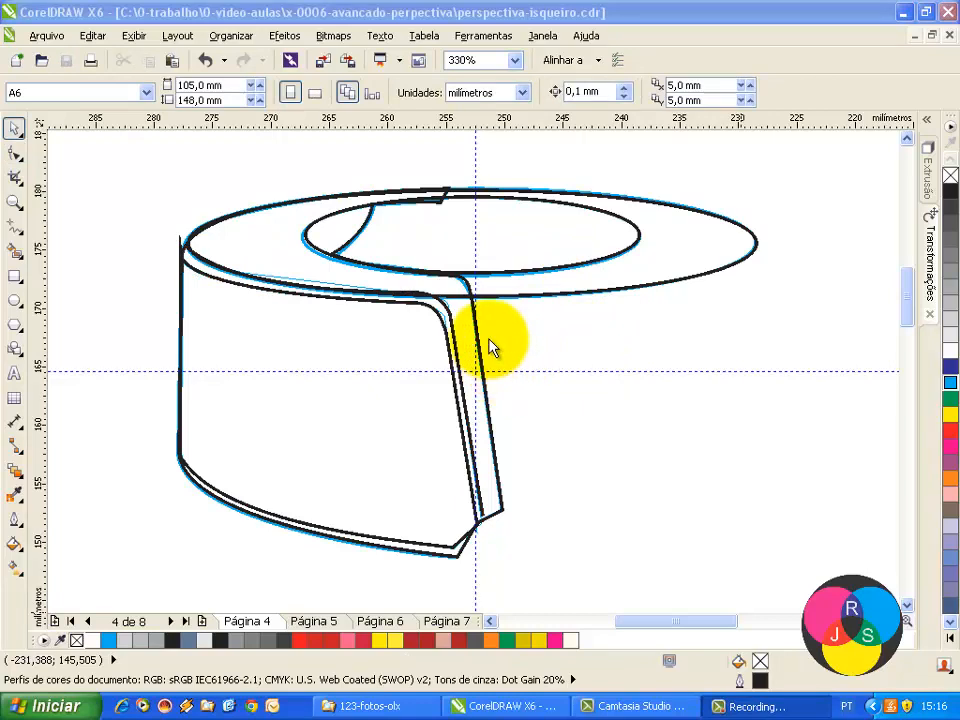
left_click(553, 297)
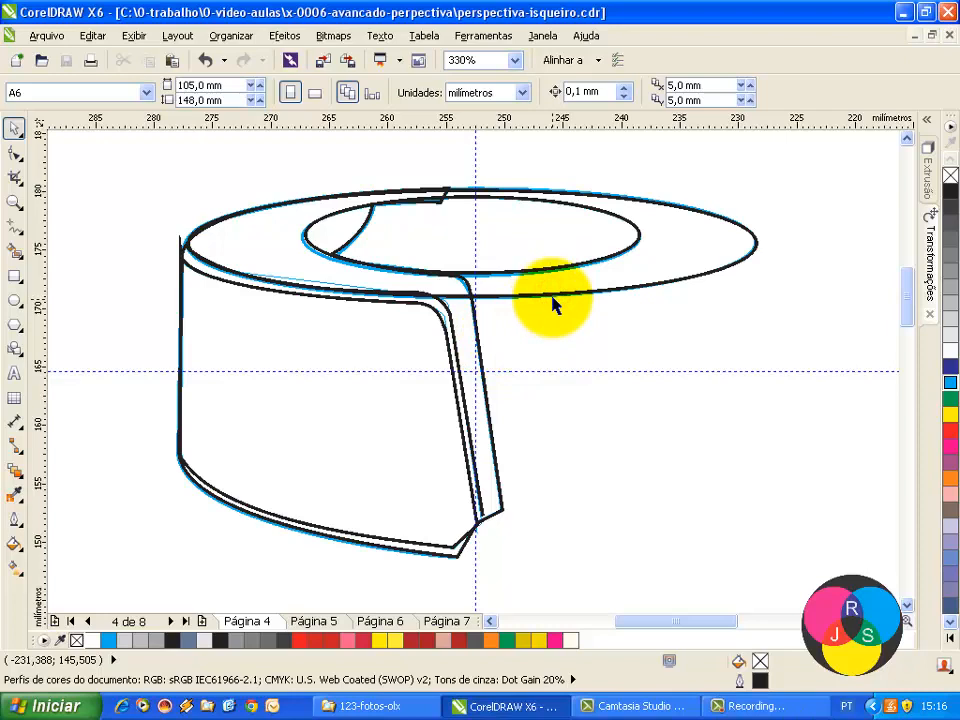
left_click(552, 297)
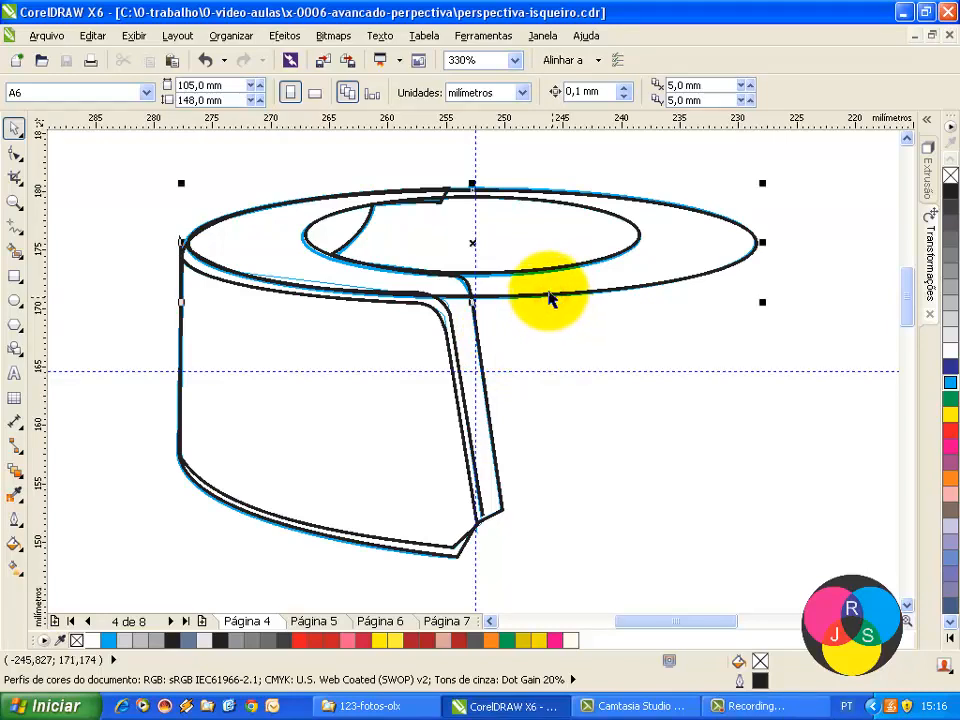
left_click_drag(551, 296, 383, 232)
left_click(590, 213)
left_click(383, 232)
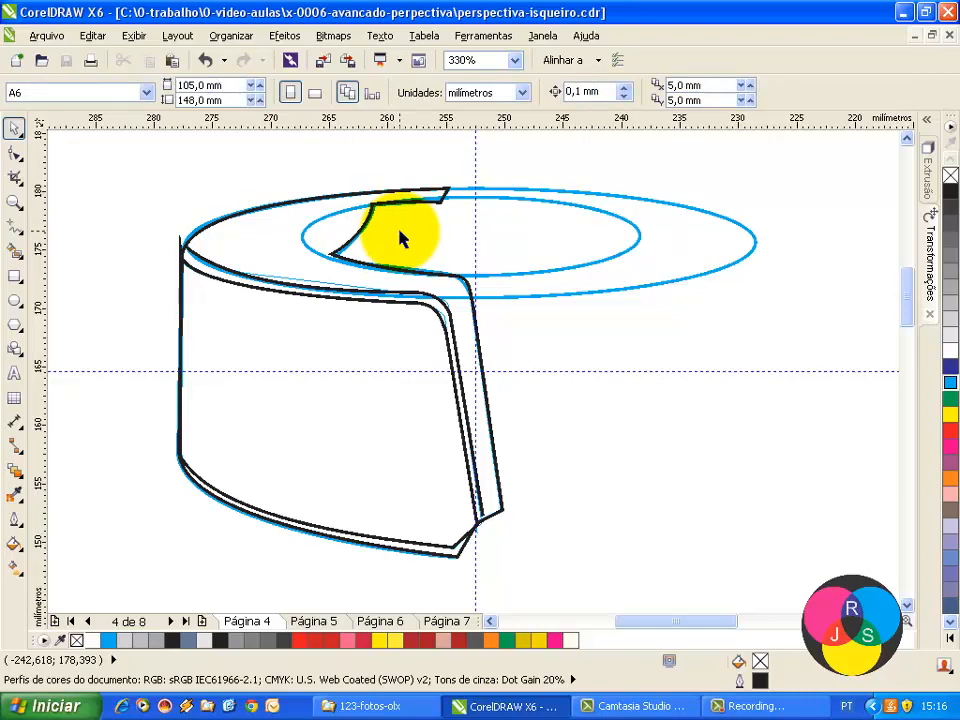
Fill the hood's outer outline with light grey.
scroll(400, 237, "down", 4)
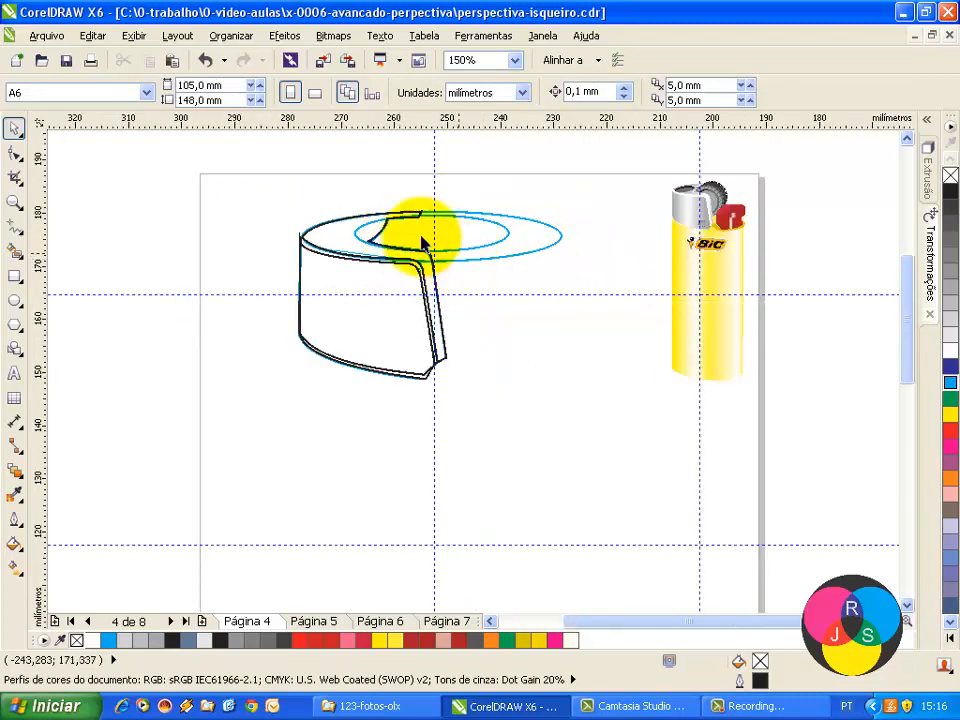
left_click(15, 201)
mouse_move(256, 172)
left_mouse_down()
mouse_move(684, 364)
mouse_move(709, 388)
mouse_move(750, 391)
left_mouse_up()
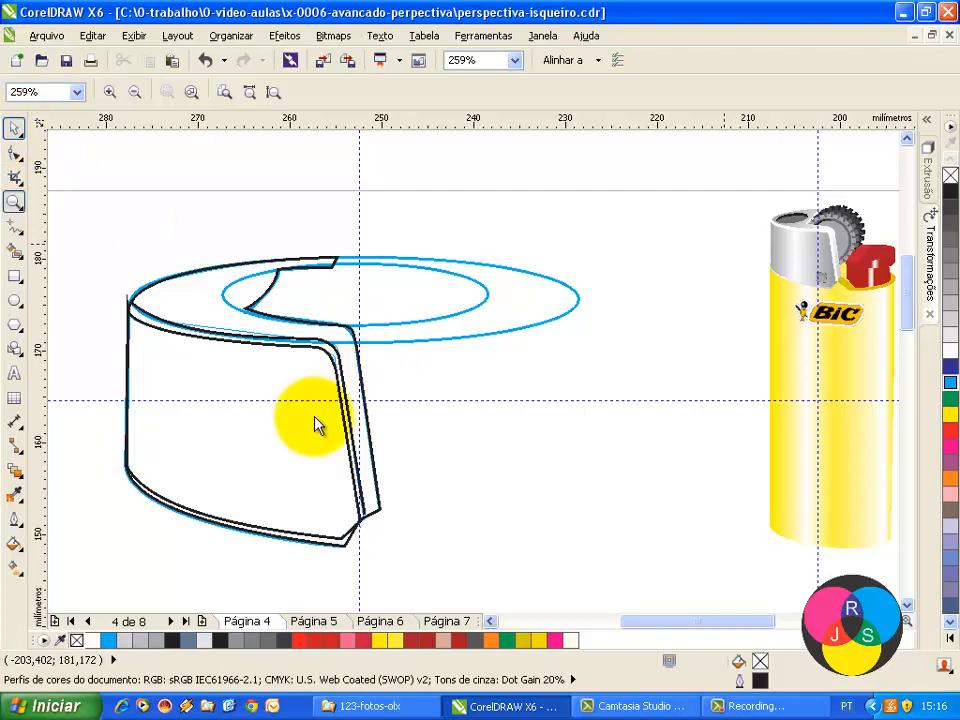
key("space")
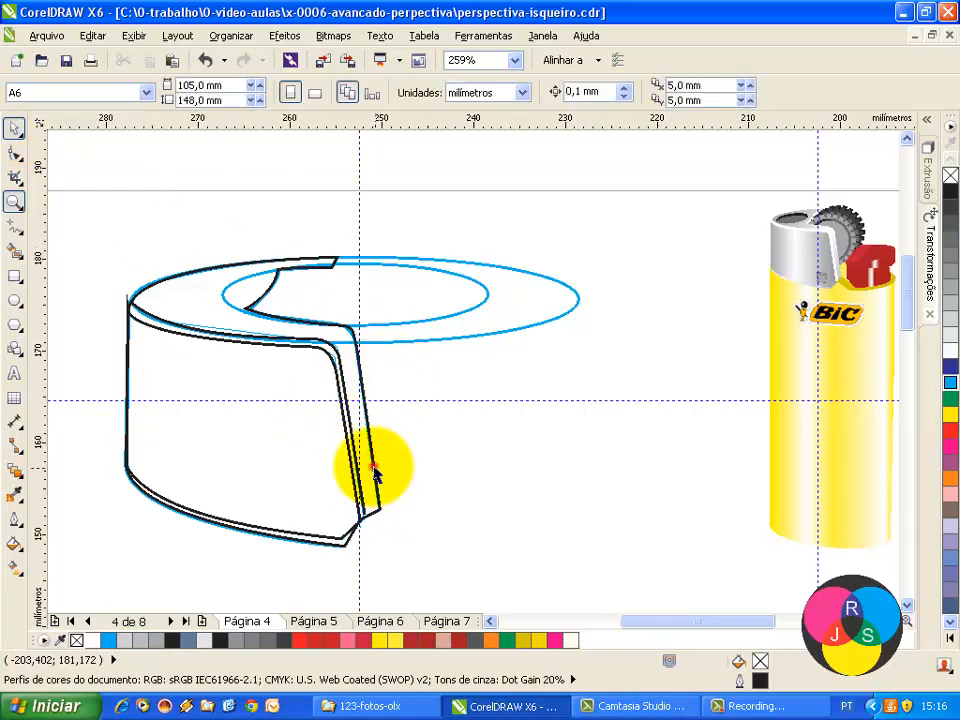
left_click(374, 470)
left_click(375, 469)
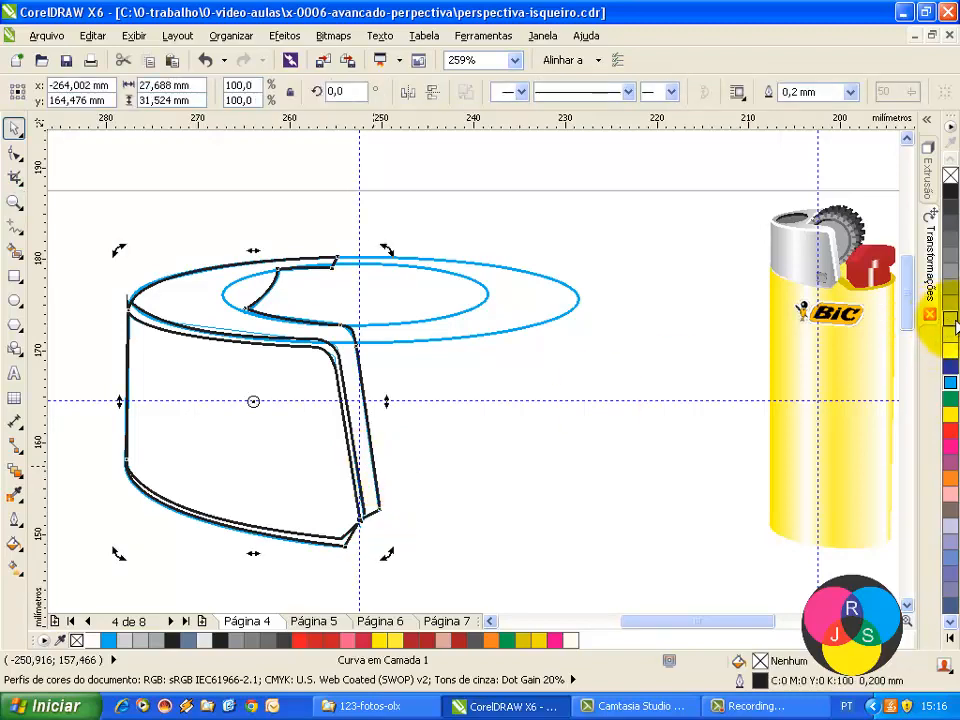
left_click(952, 320)
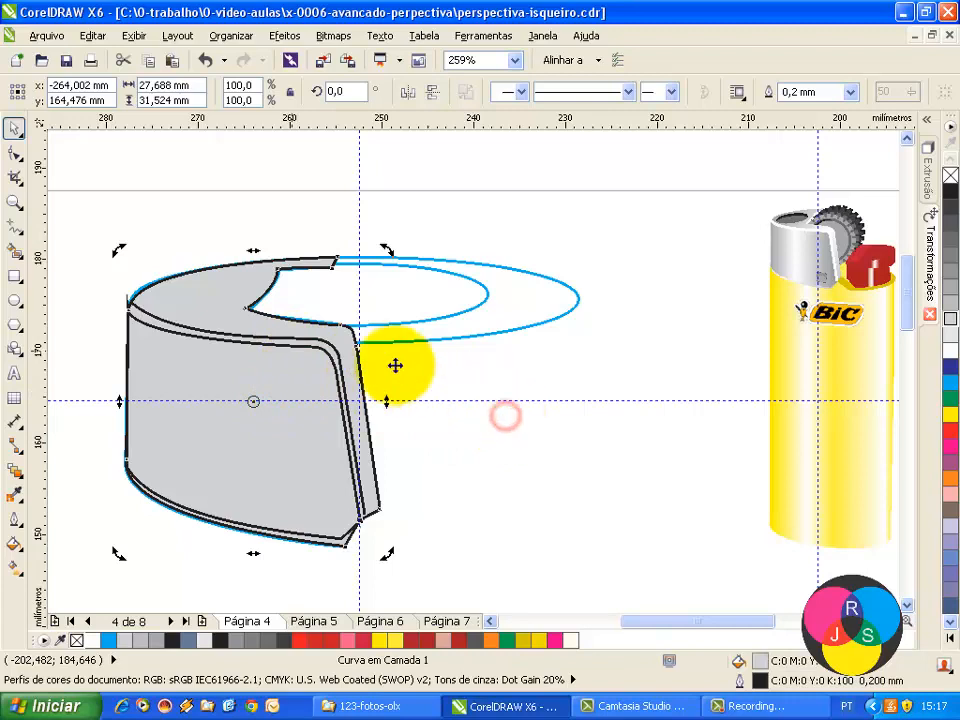
left_click(434, 378)
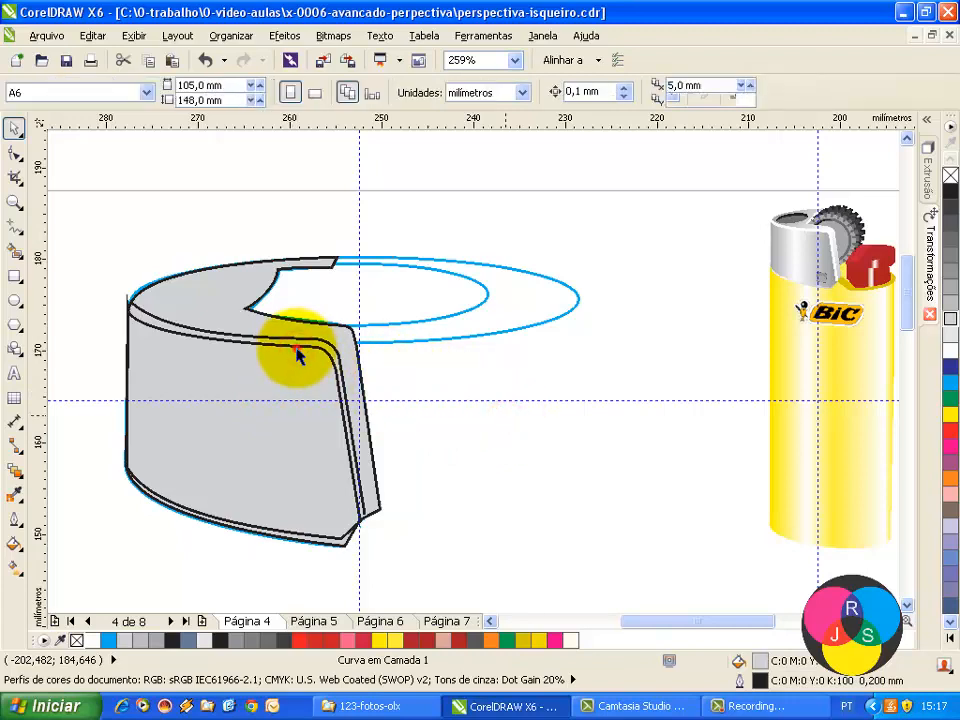
Set up a custom linear gradient fill for the hood's front panel with light grey as its start color.
left_click(297, 357)
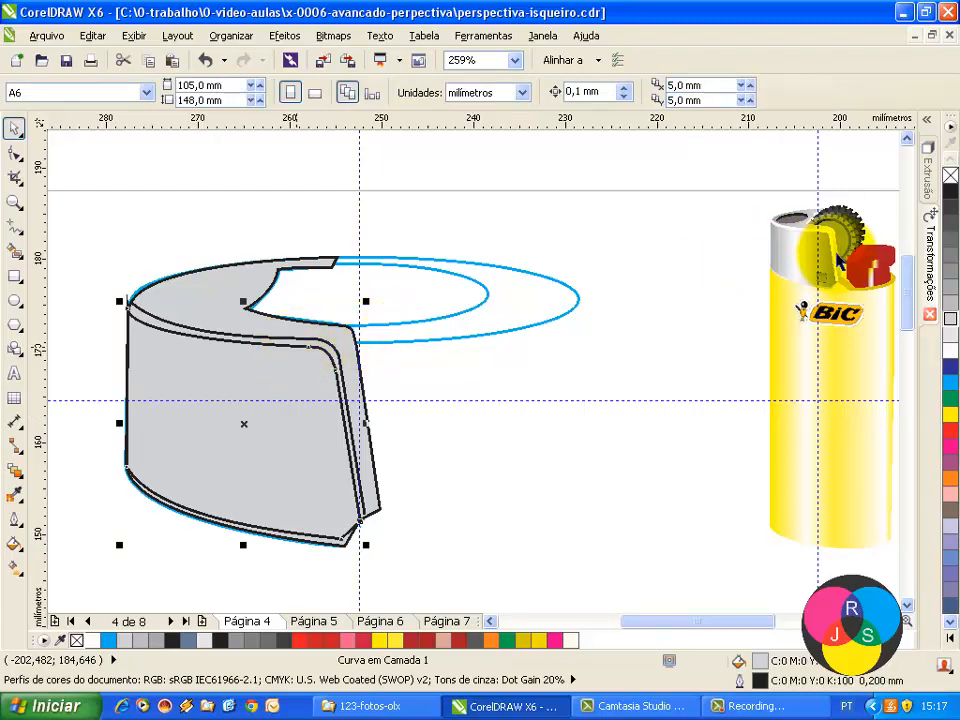
left_click(826, 258)
left_click(805, 255)
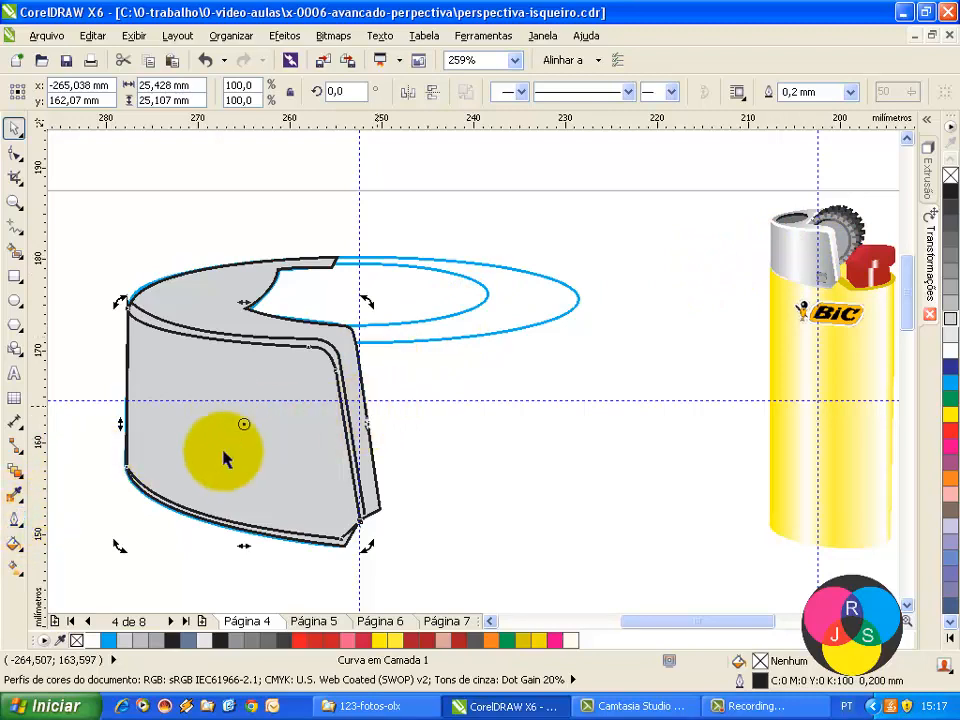
left_click(14, 545)
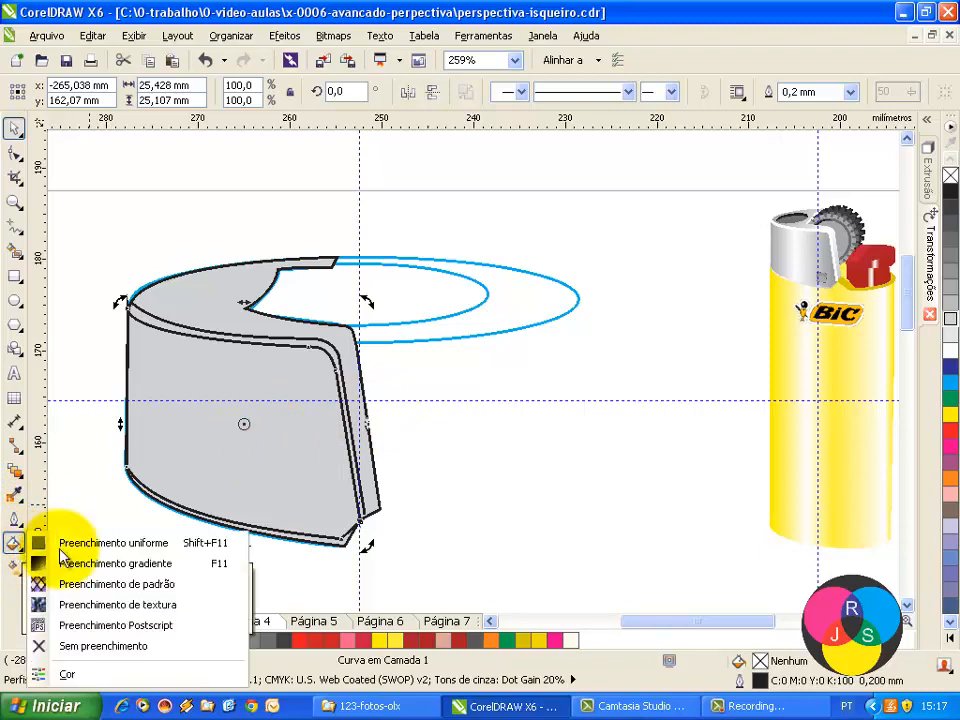
left_click(103, 565)
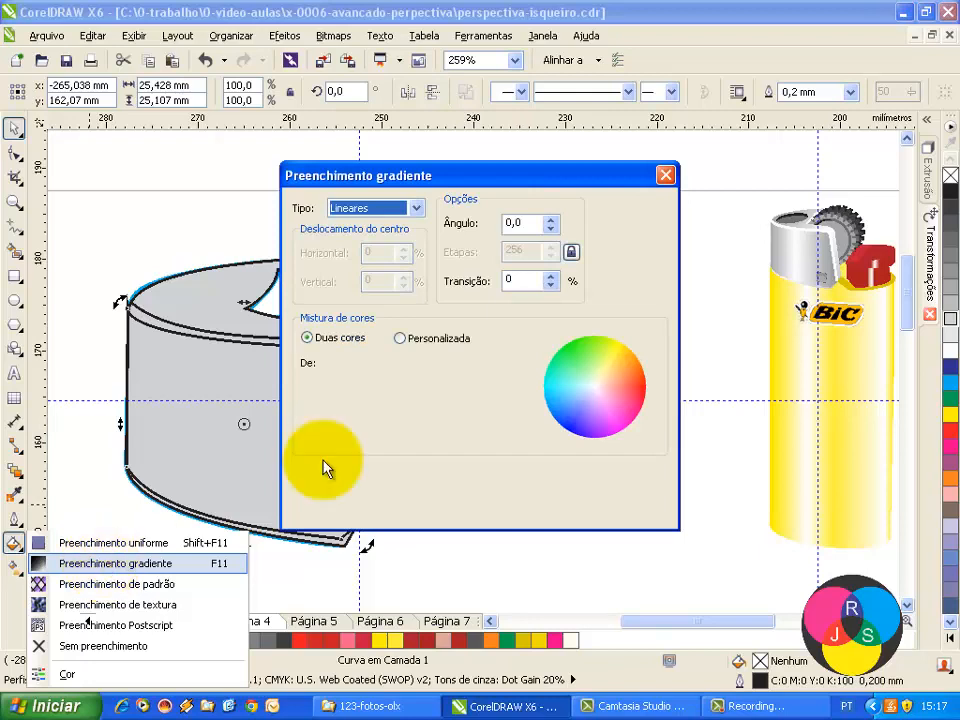
left_click(401, 340)
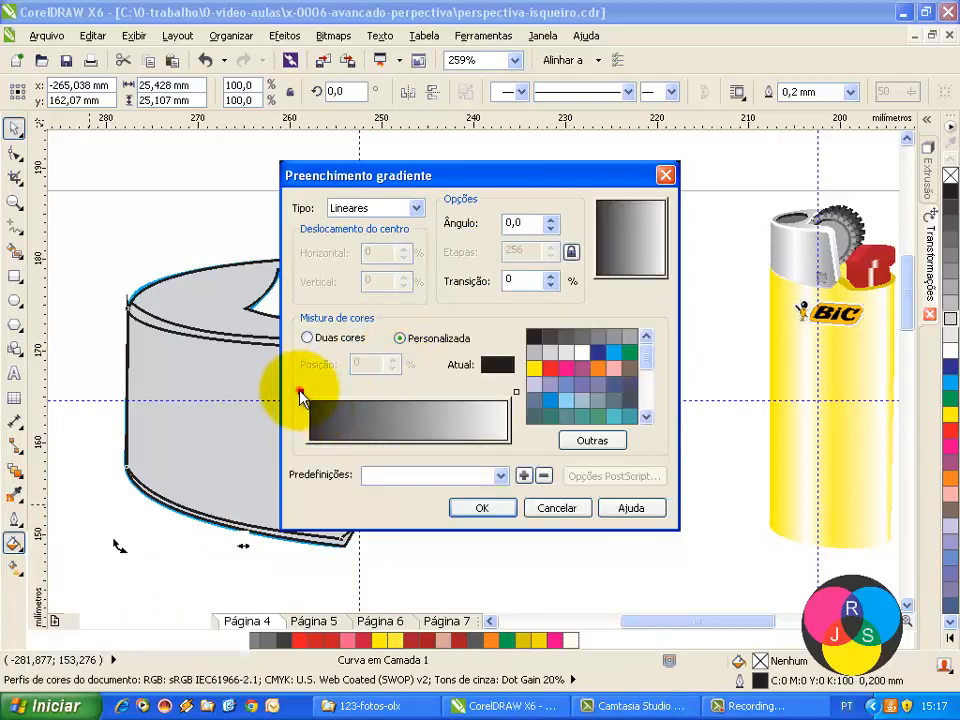
left_click(536, 356)
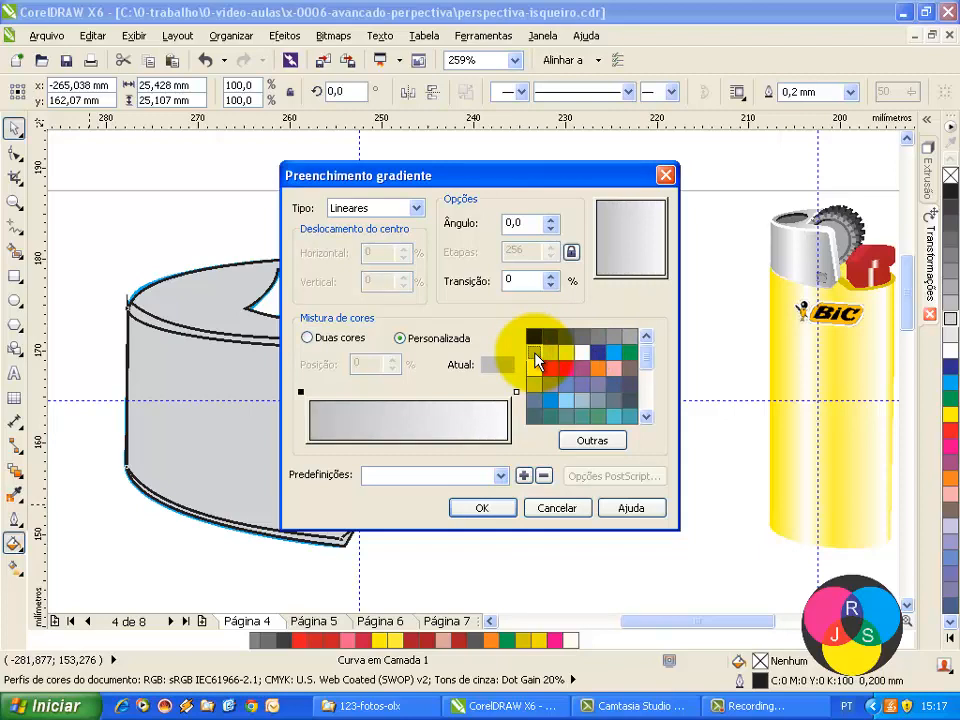
Add a white stop at 52% and a light grey stop at 99% to the panel's gradient, and apply it.
double_click(413, 392)
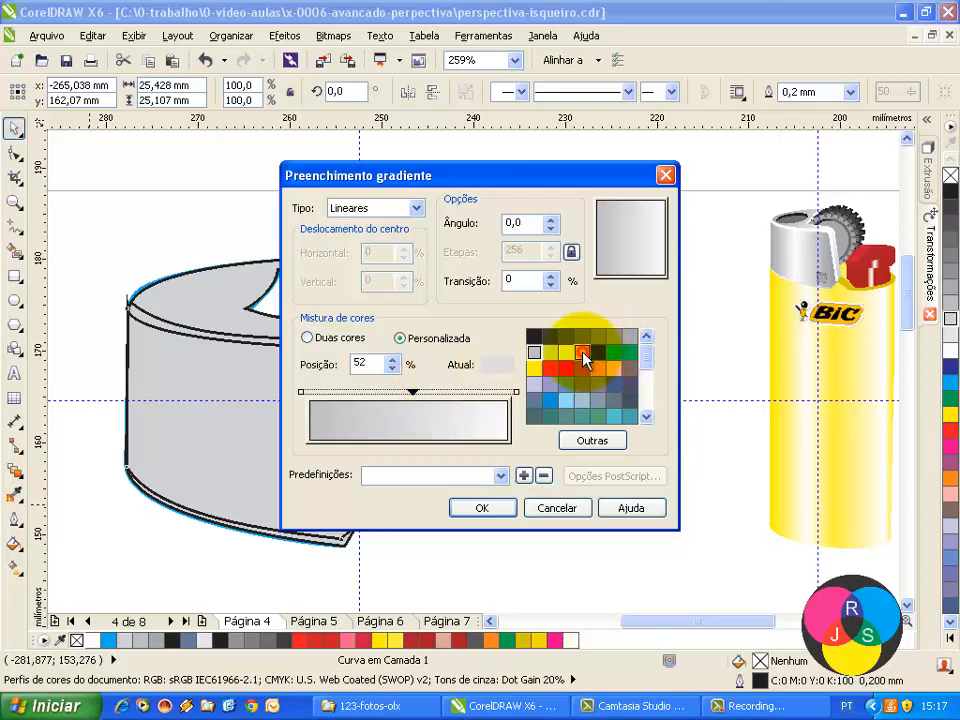
left_click(582, 353)
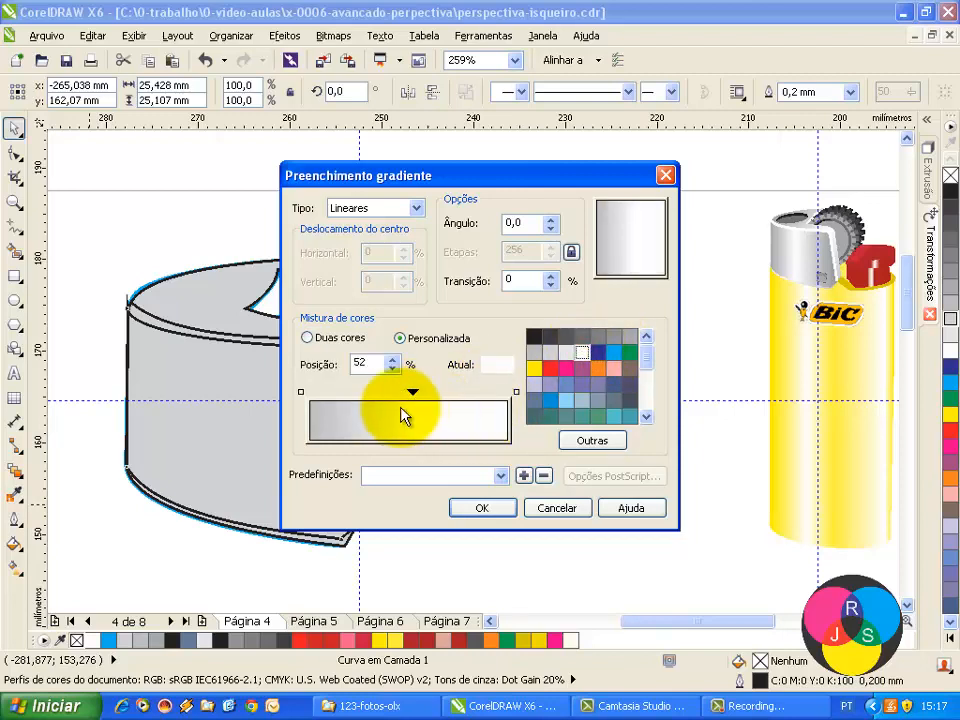
double_click(514, 393)
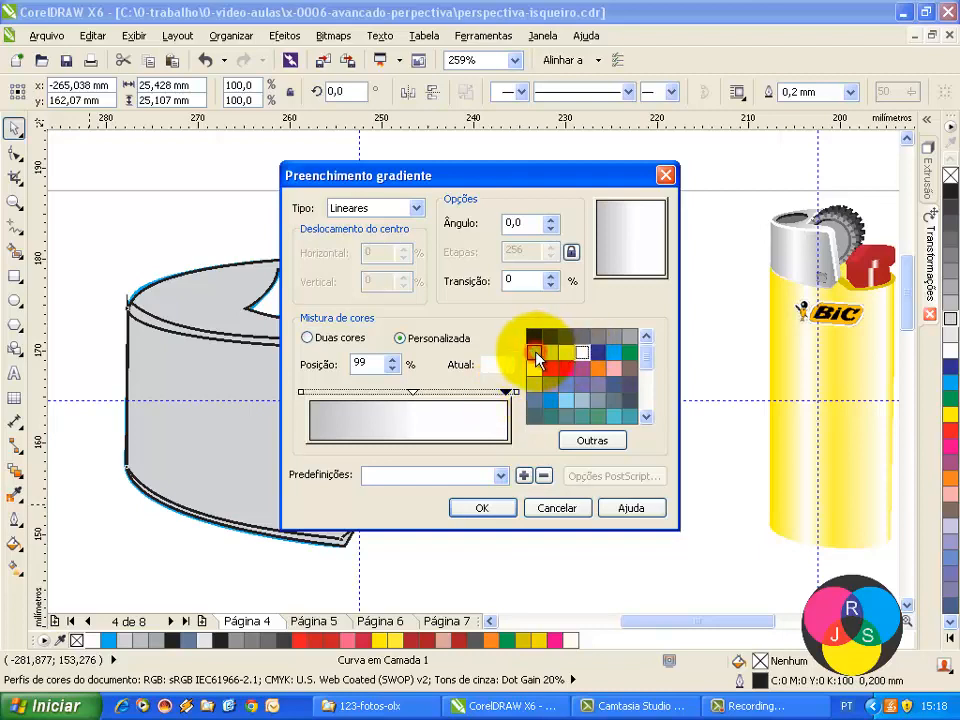
left_click(536, 353)
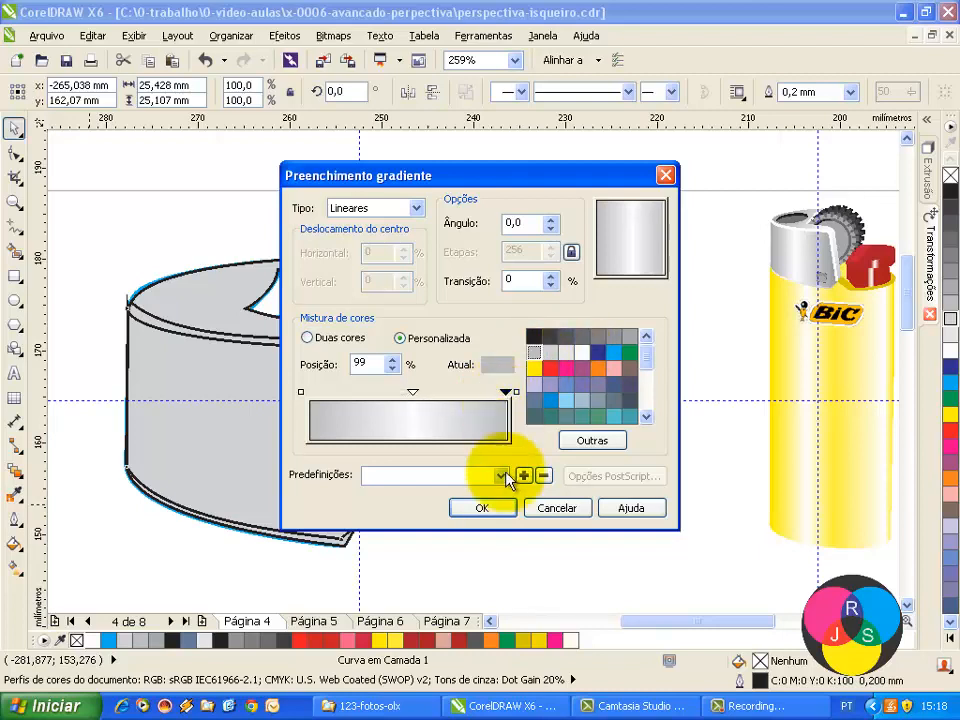
left_click(483, 508)
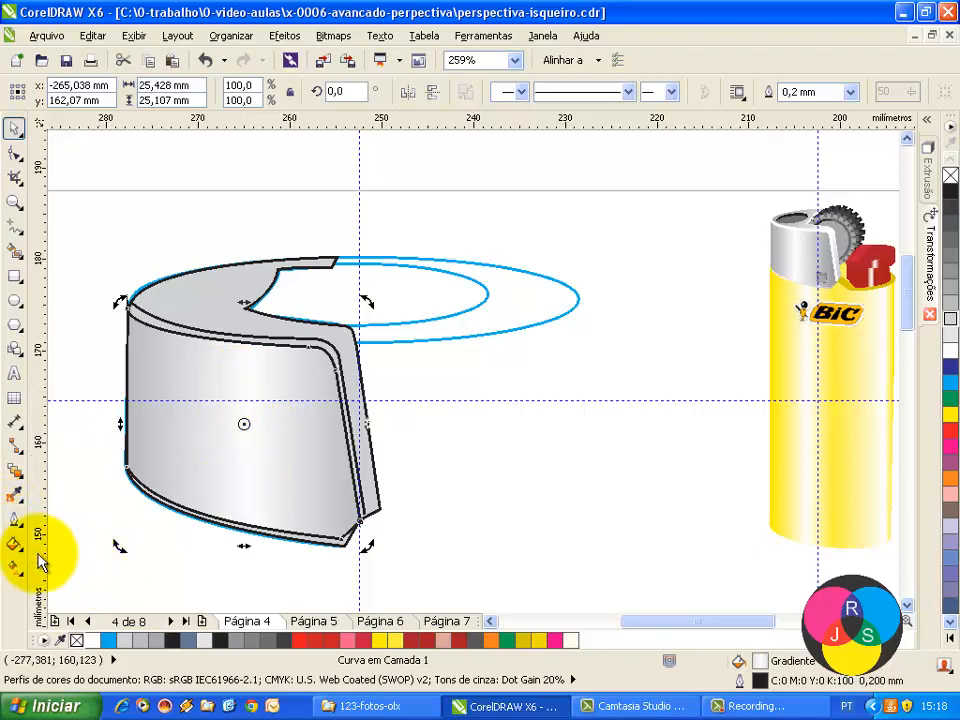
Add a second white stop to the front panel's gradient and place the two white stops at about 45% and 58%.
double_click(762, 668)
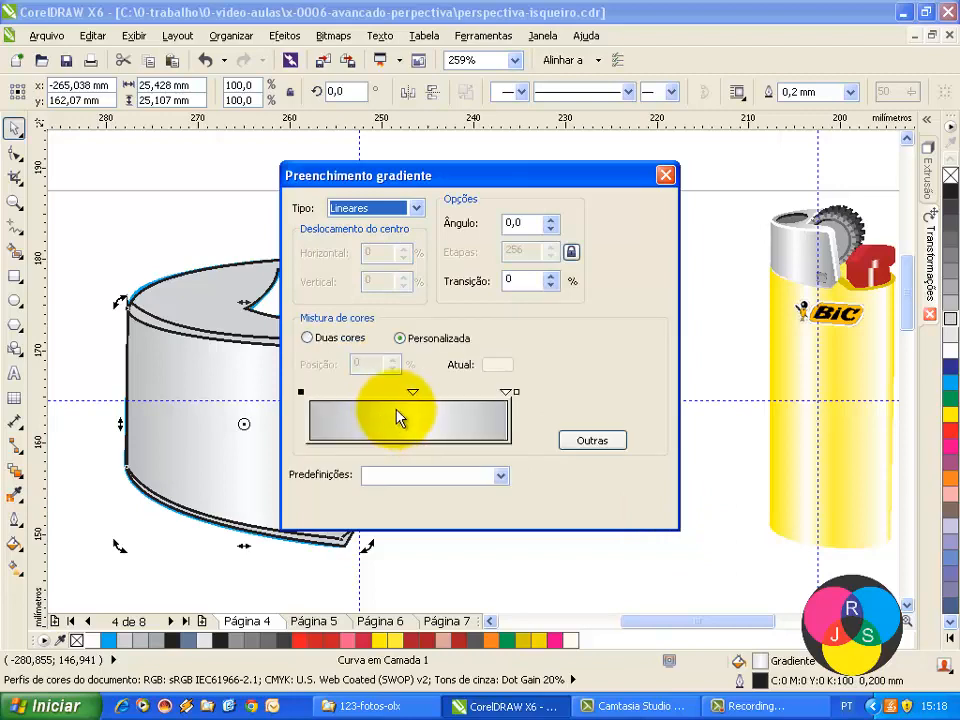
double_click(401, 392)
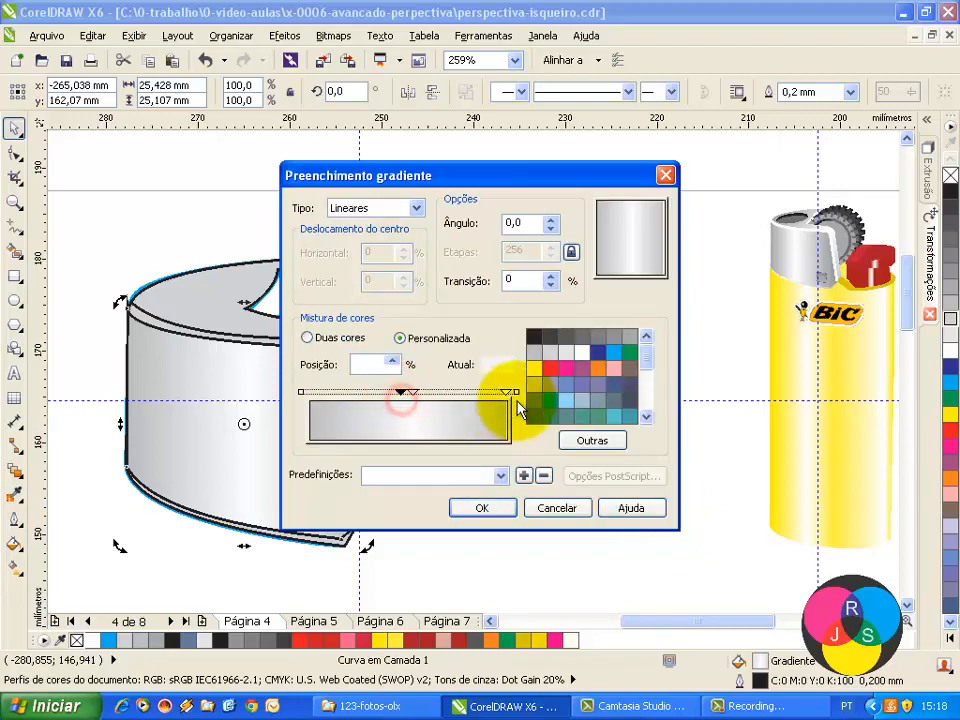
left_click(583, 353)
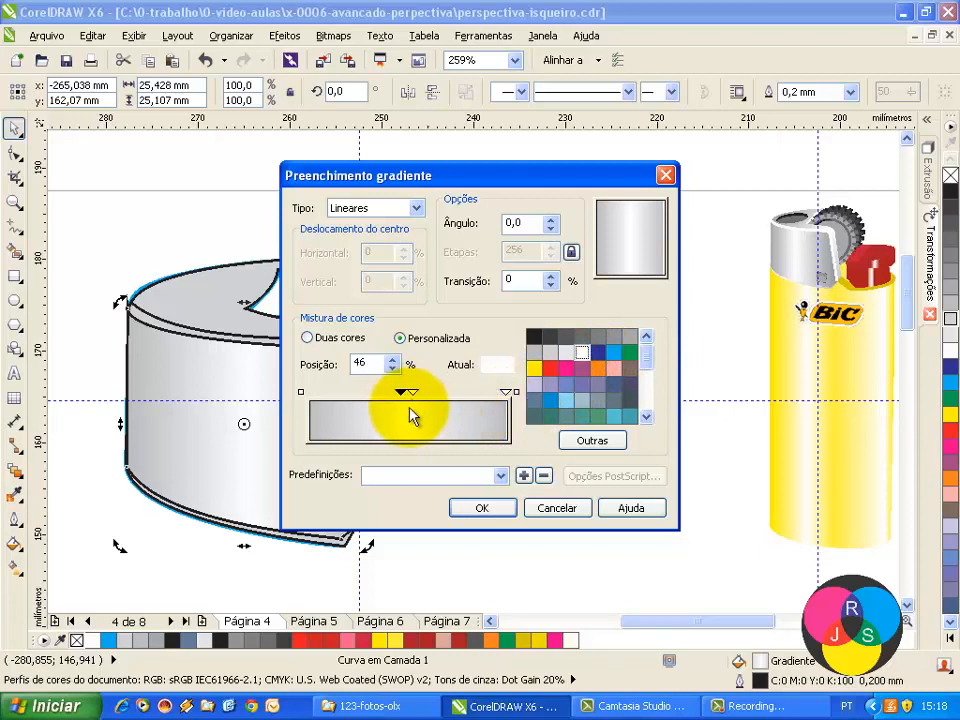
left_click_drag(416, 395, 429, 396)
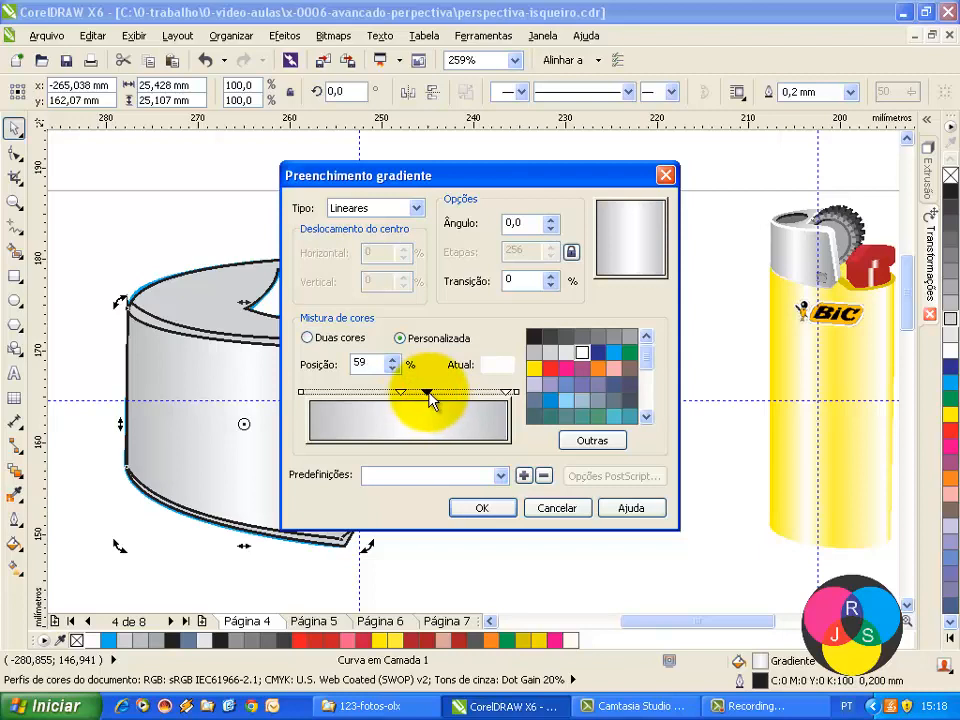
left_click(401, 394)
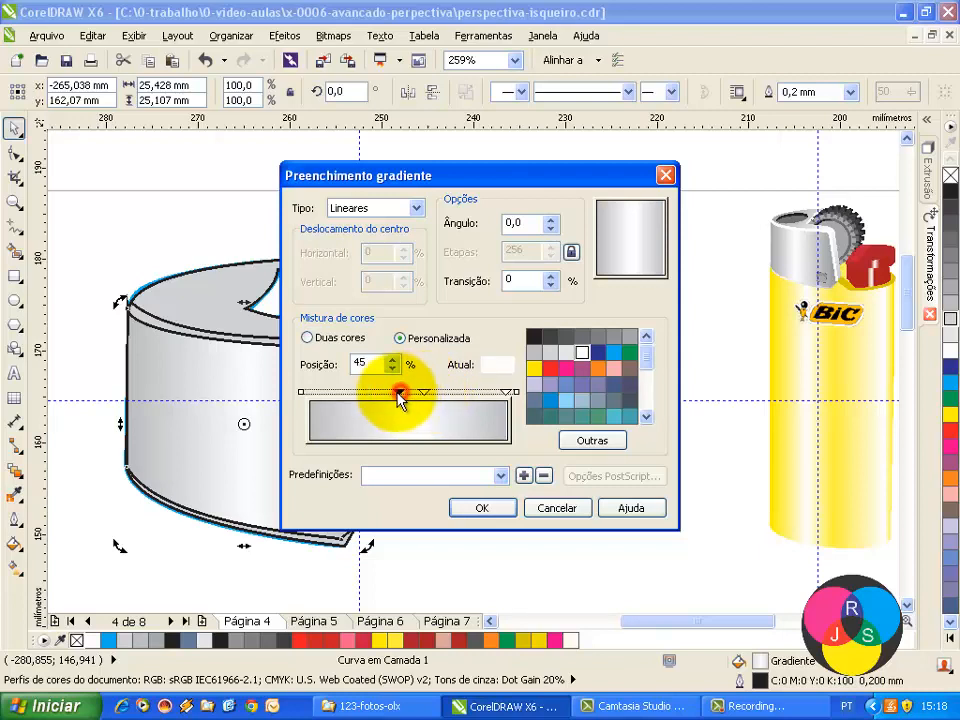
left_click(481, 510)
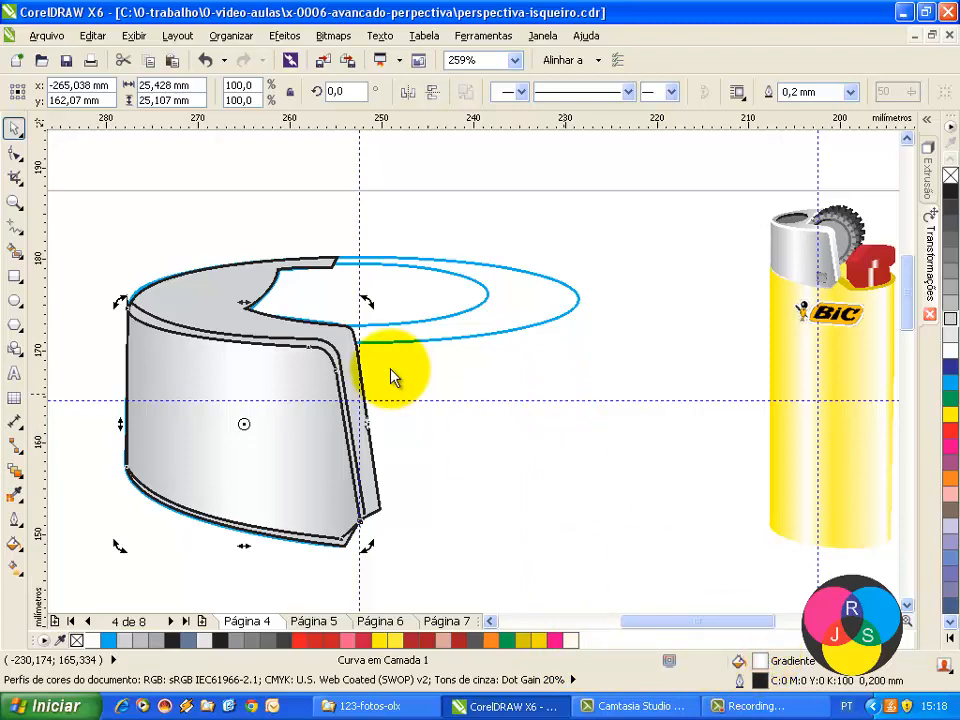
Add a white stop at 51% to the panel's gradient and spread the neighbouring white stops outward, the first to 39%.
key("F11")
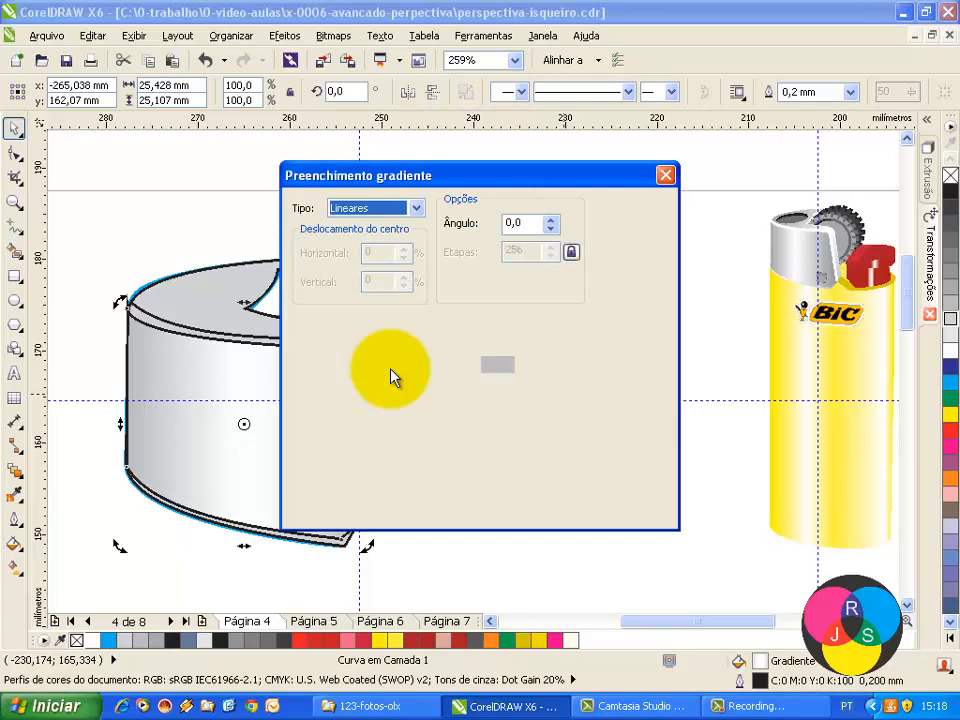
left_click(424, 393)
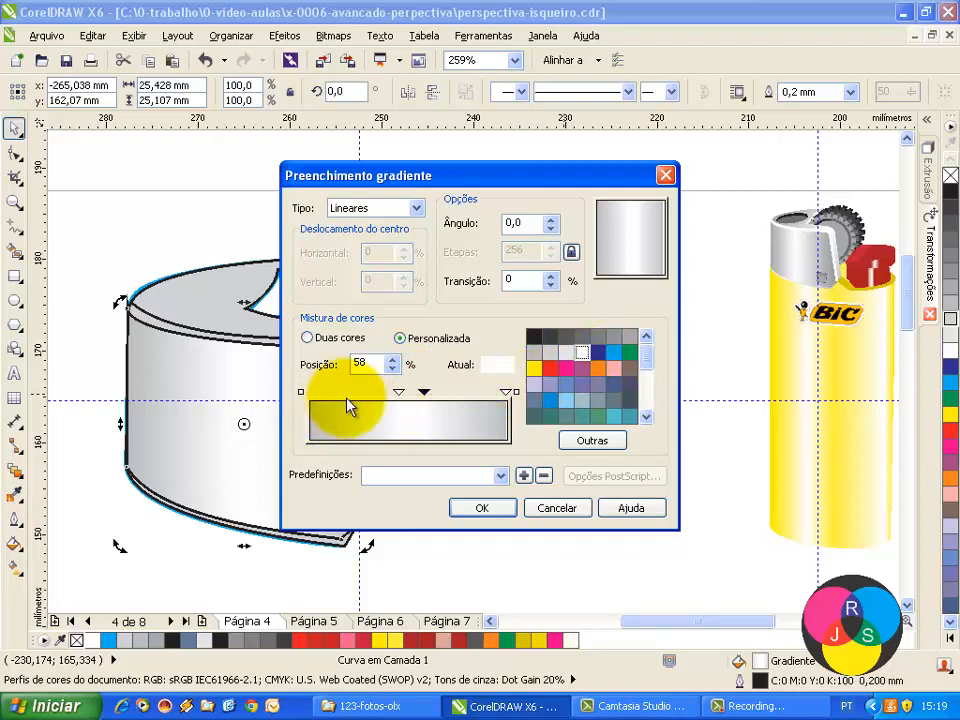
double_click(411, 399)
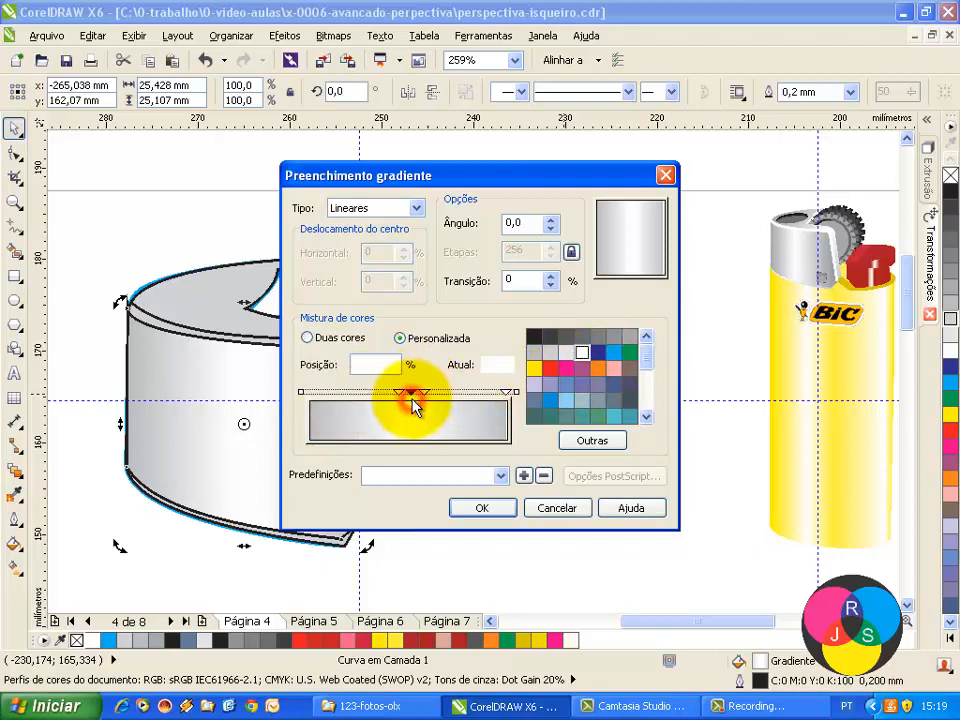
left_click(580, 354)
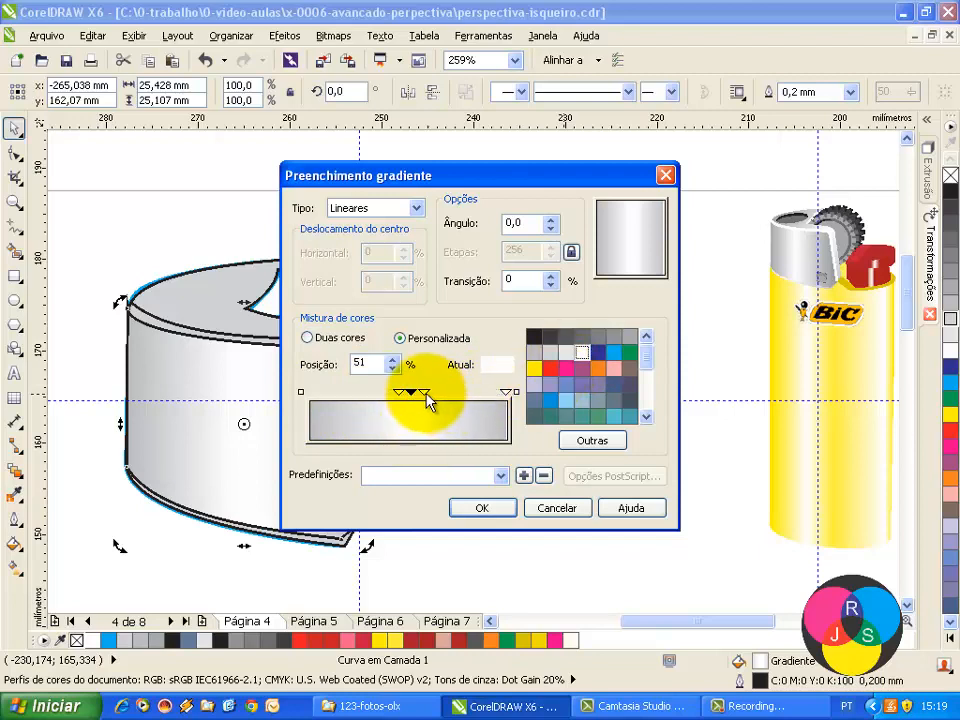
mouse_move(426, 393)
left_mouse_down()
mouse_move(445, 394)
mouse_move(385, 393)
left_mouse_up()
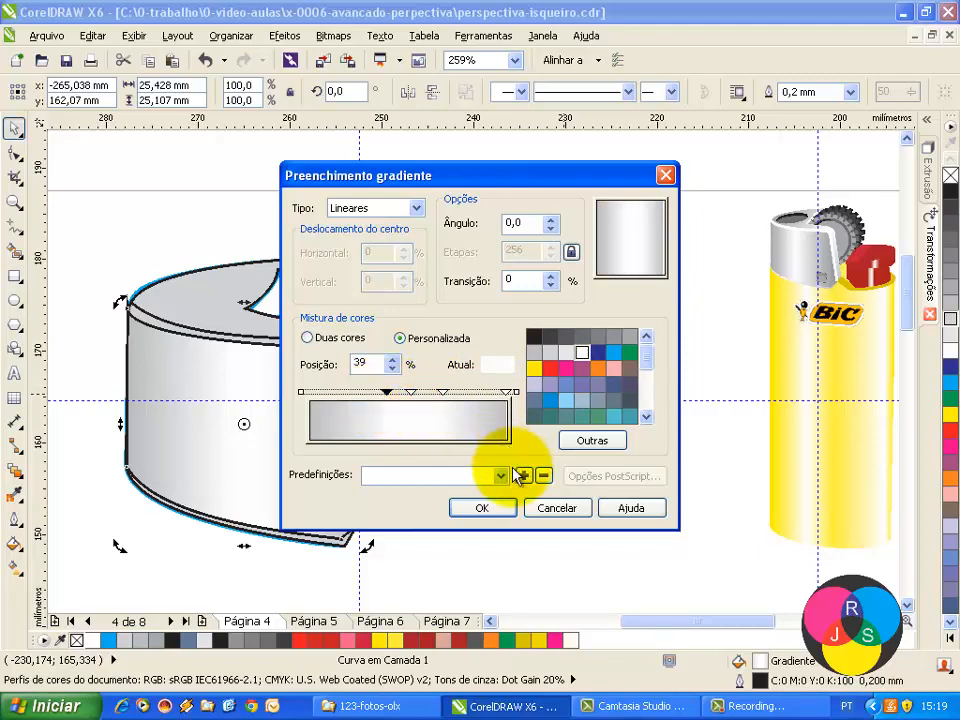
left_click_drag(492, 512, 505, 458)
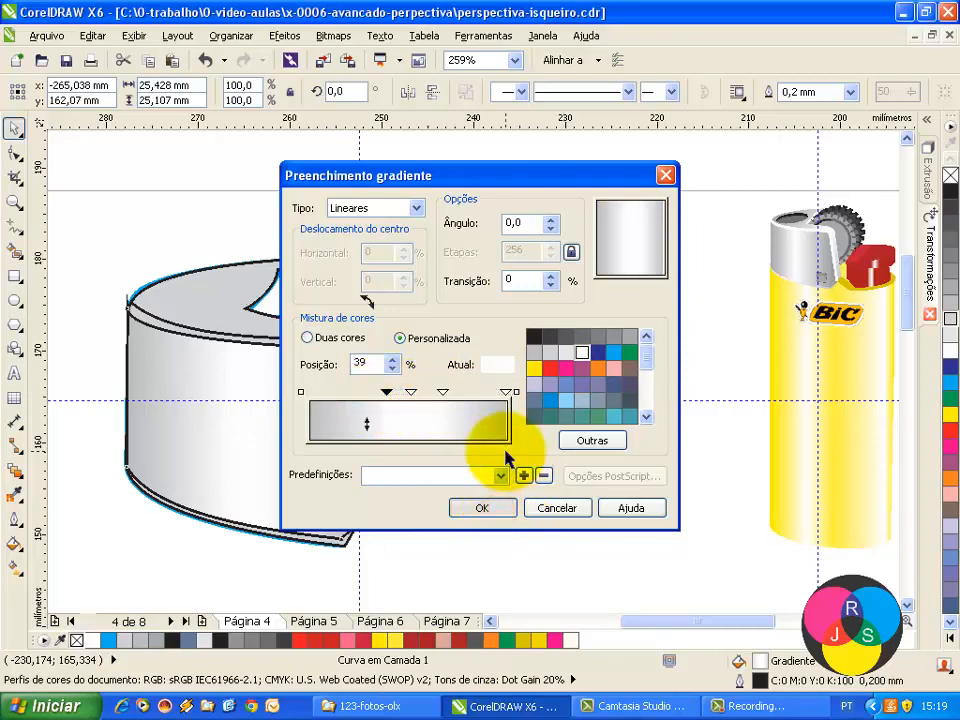
key("Return")
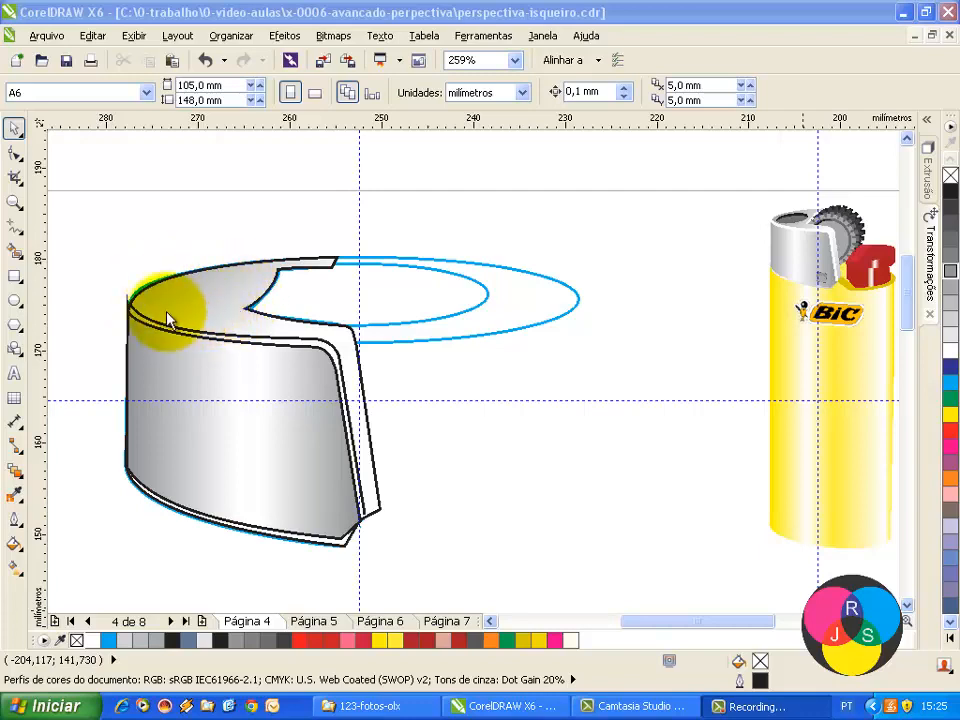
Draw a horizontal ellipse on the hood's top surface and resize it to about 9.7 by 3.6 mm.
left_click(14, 302)
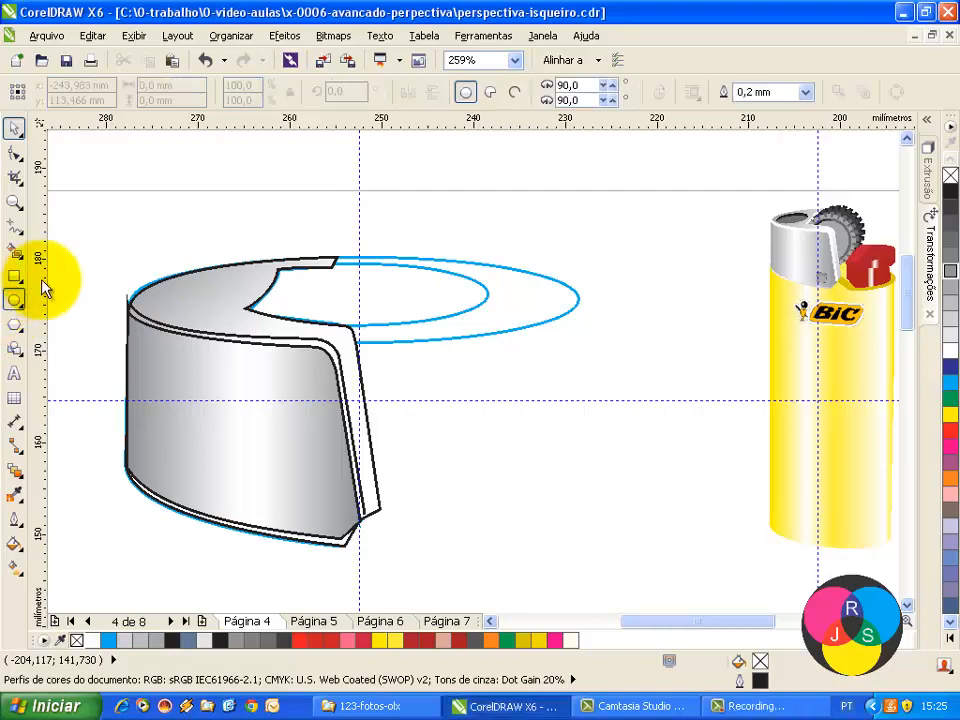
left_click_drag(158, 287, 240, 318)
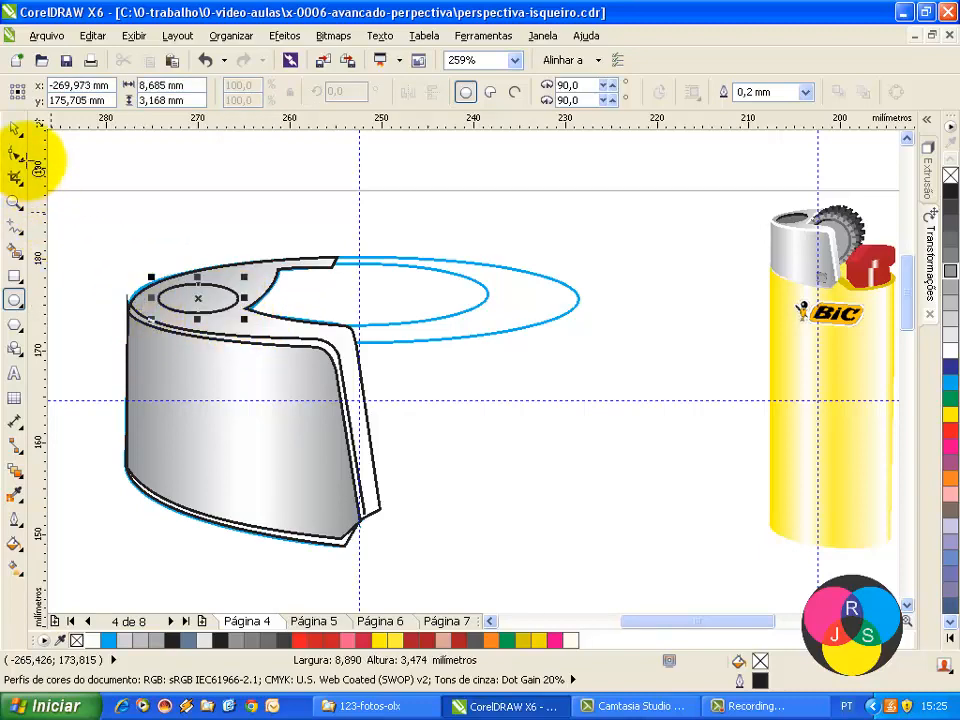
left_click(14, 129)
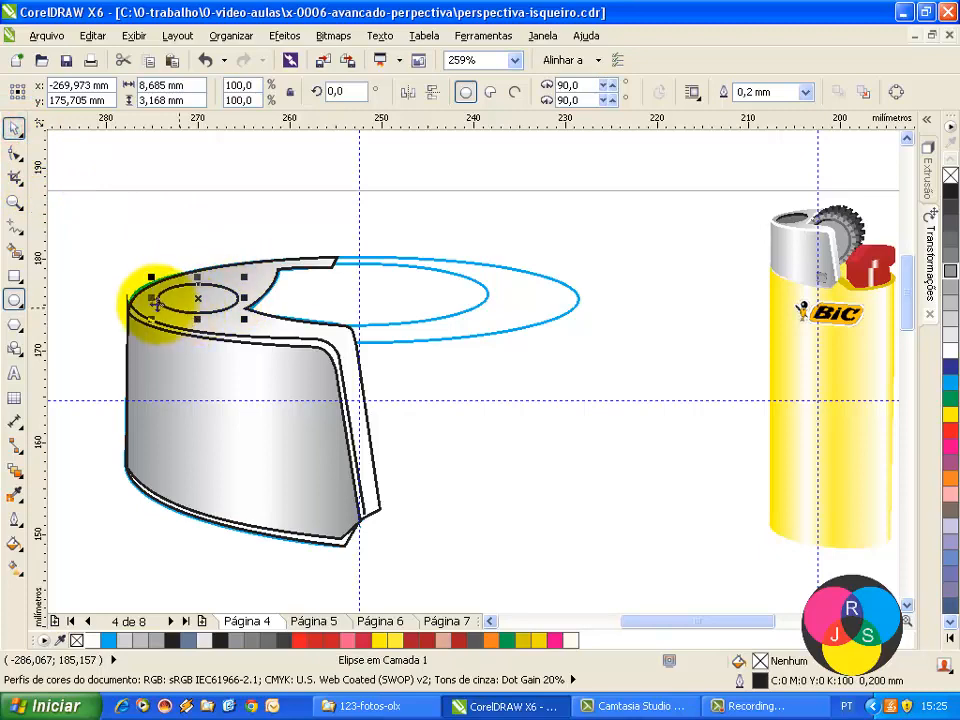
left_click_drag(151, 298, 142, 298)
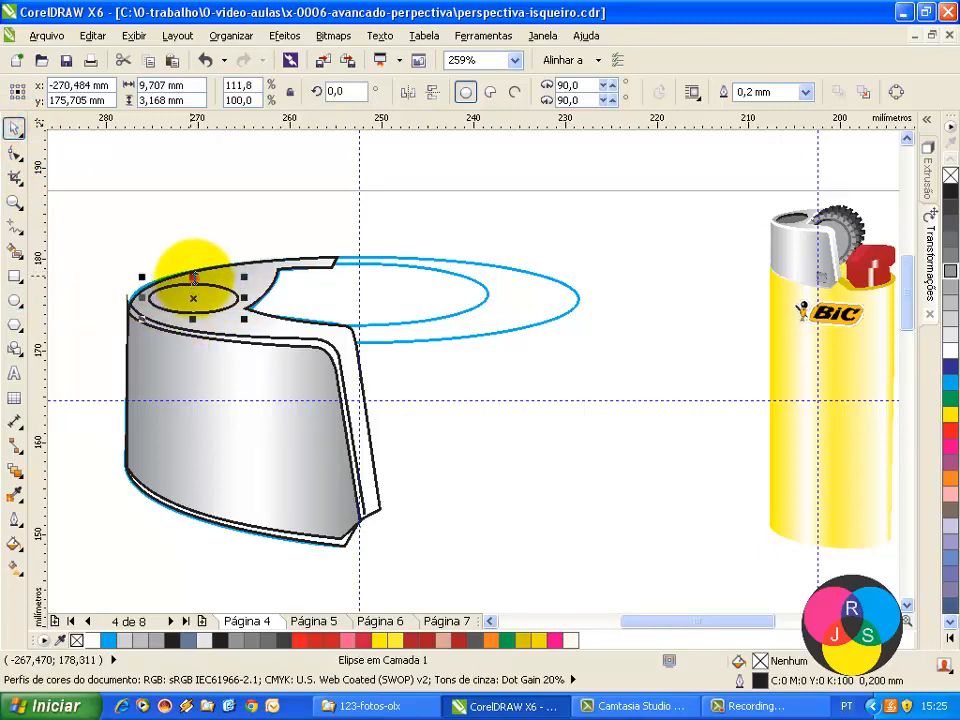
left_click_drag(193, 277, 241, 342)
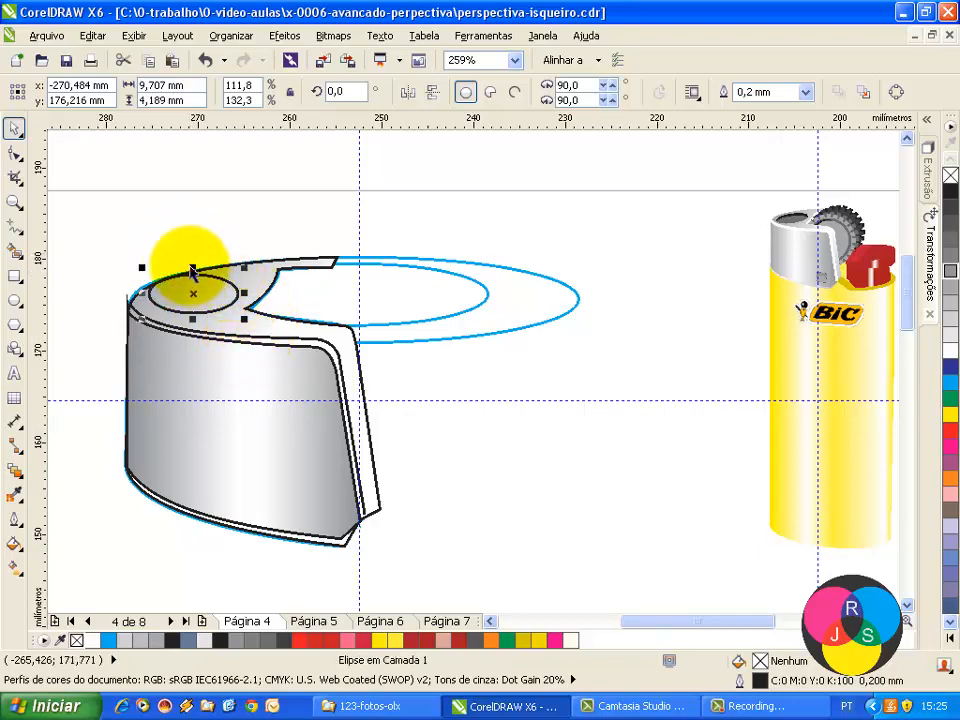
left_click_drag(193, 270, 194, 279)
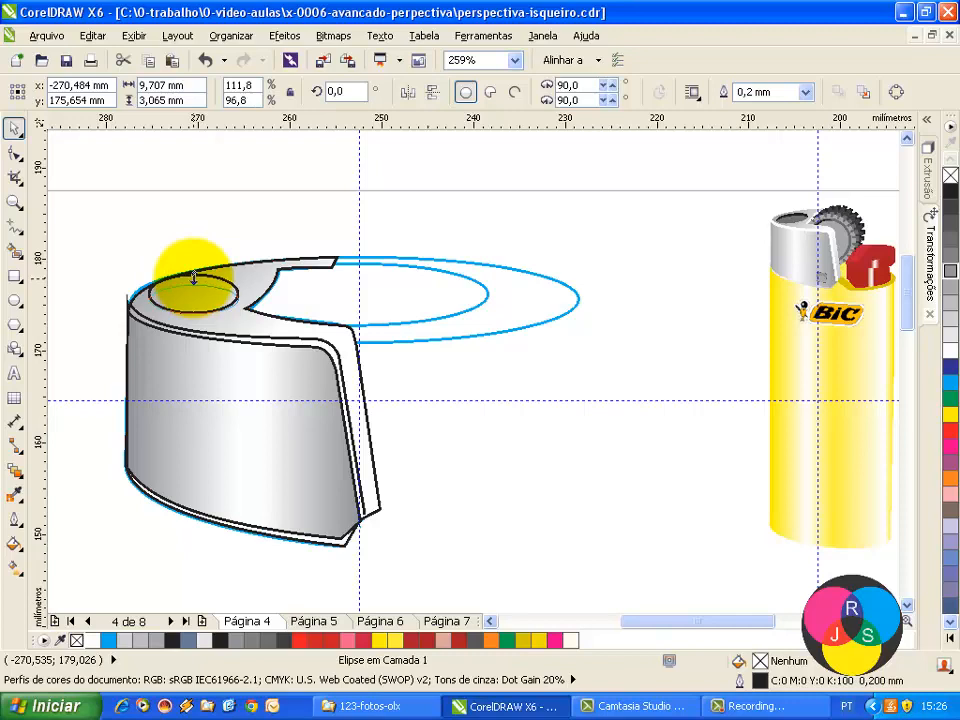
left_click_drag(193, 278, 194, 272)
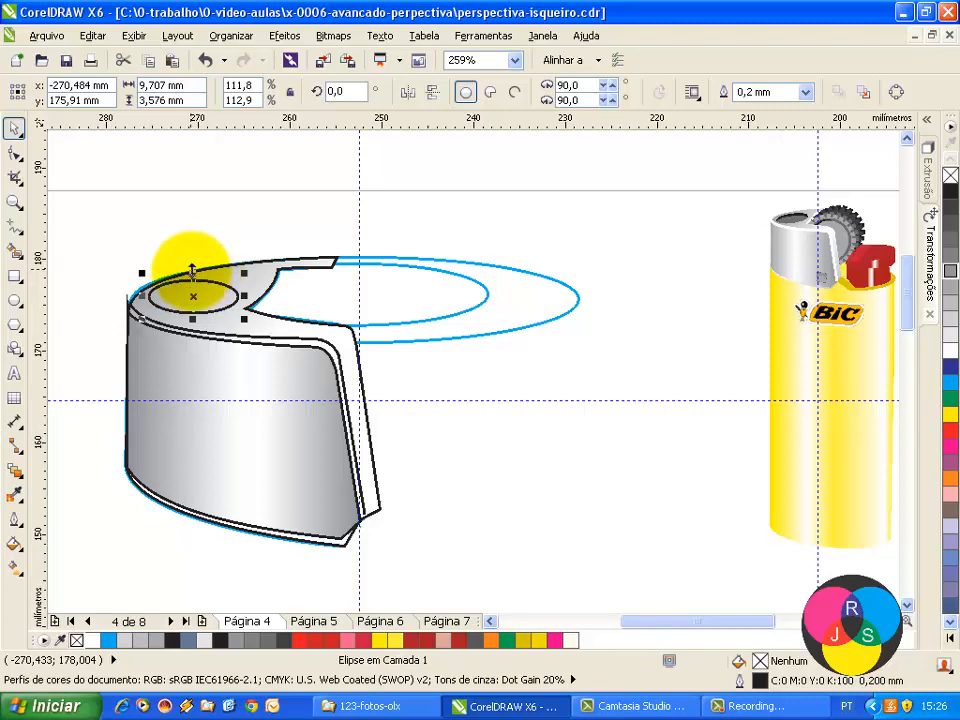
Make a flattened copy of the ellipse about 3 mm high, sharing its lower edge, and fill the copy with grey.
left_click_drag(192, 270, 192, 284)
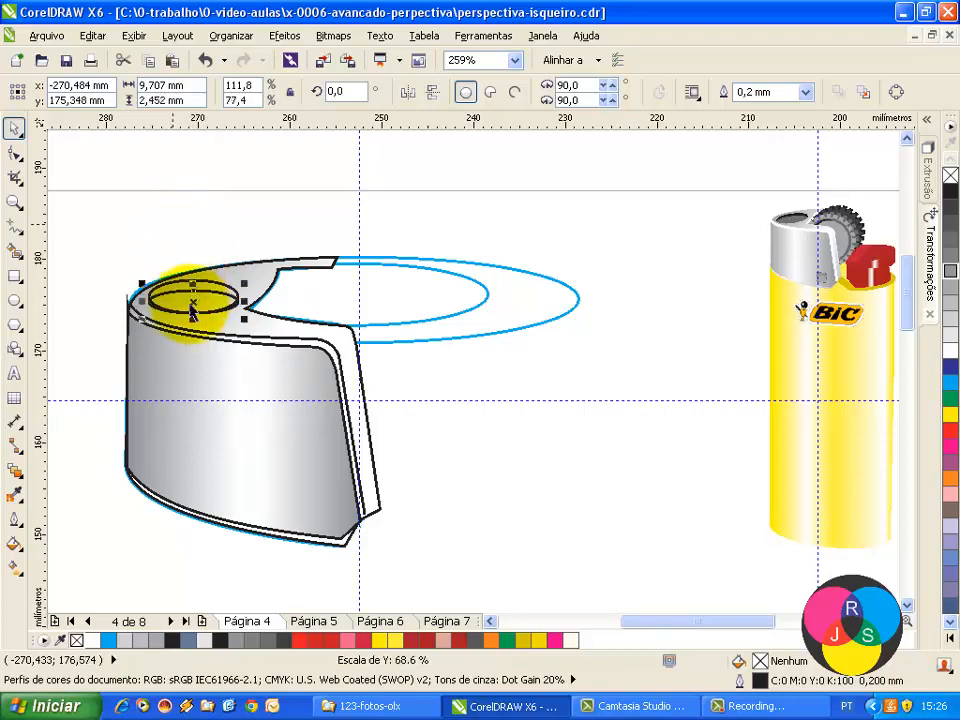
left_click_drag(192, 283, 189, 275)
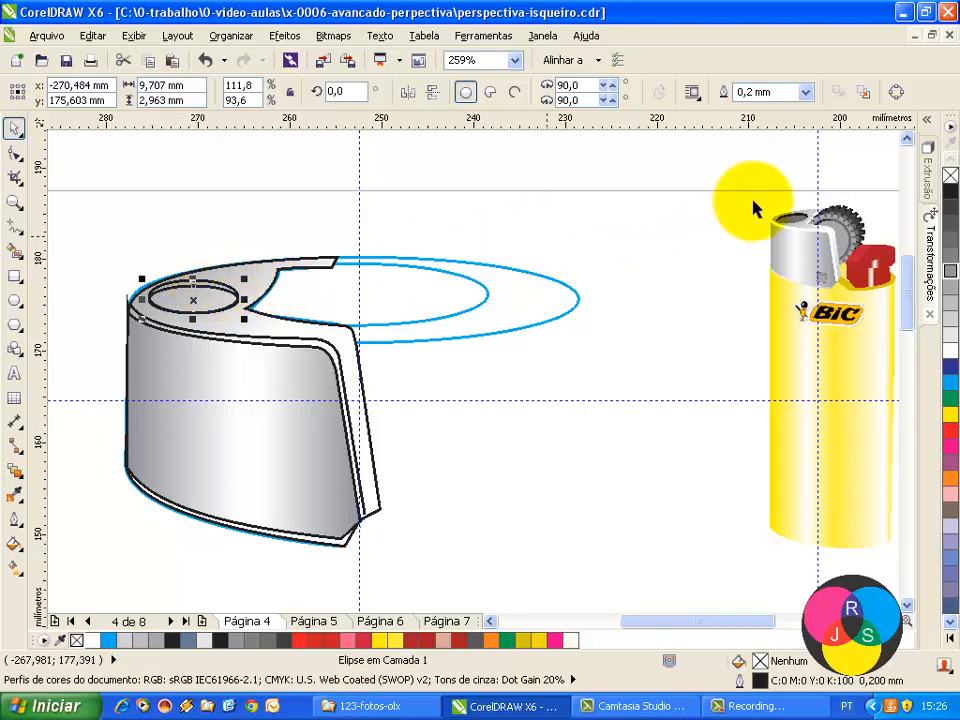
left_click(953, 265)
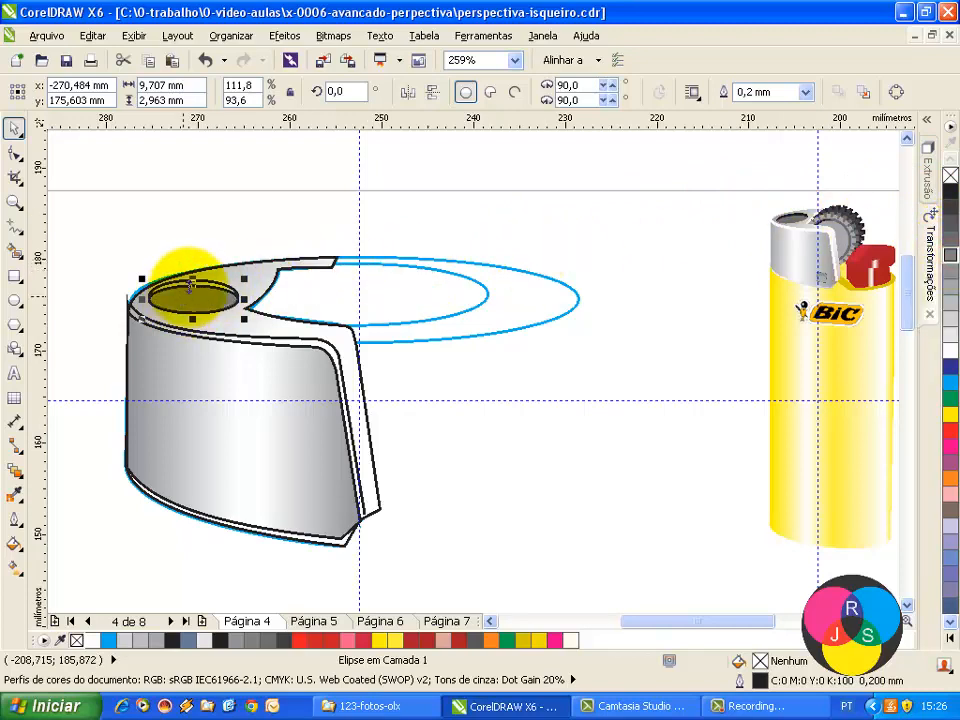
Select the taller outer ellipse behind the grey one on the hood's top.
left_click(195, 240)
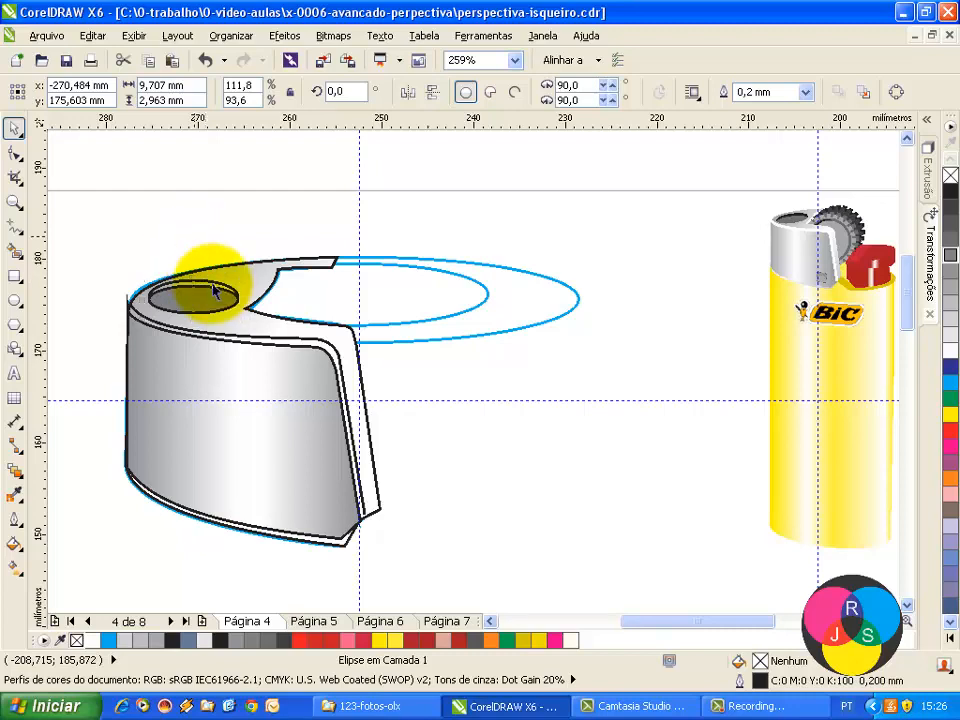
left_click(213, 286)
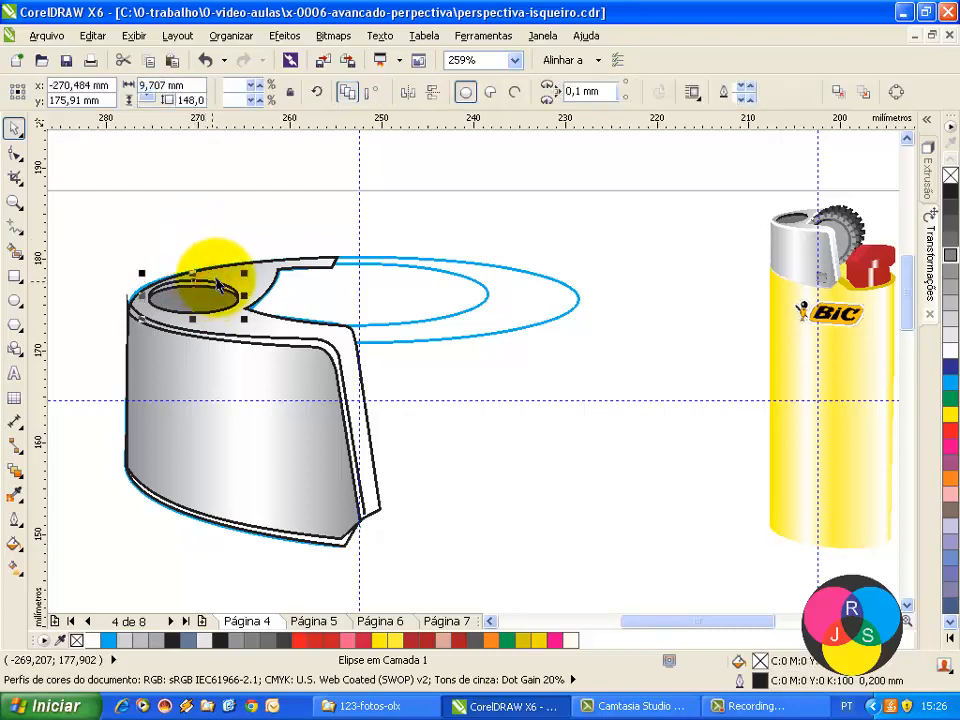